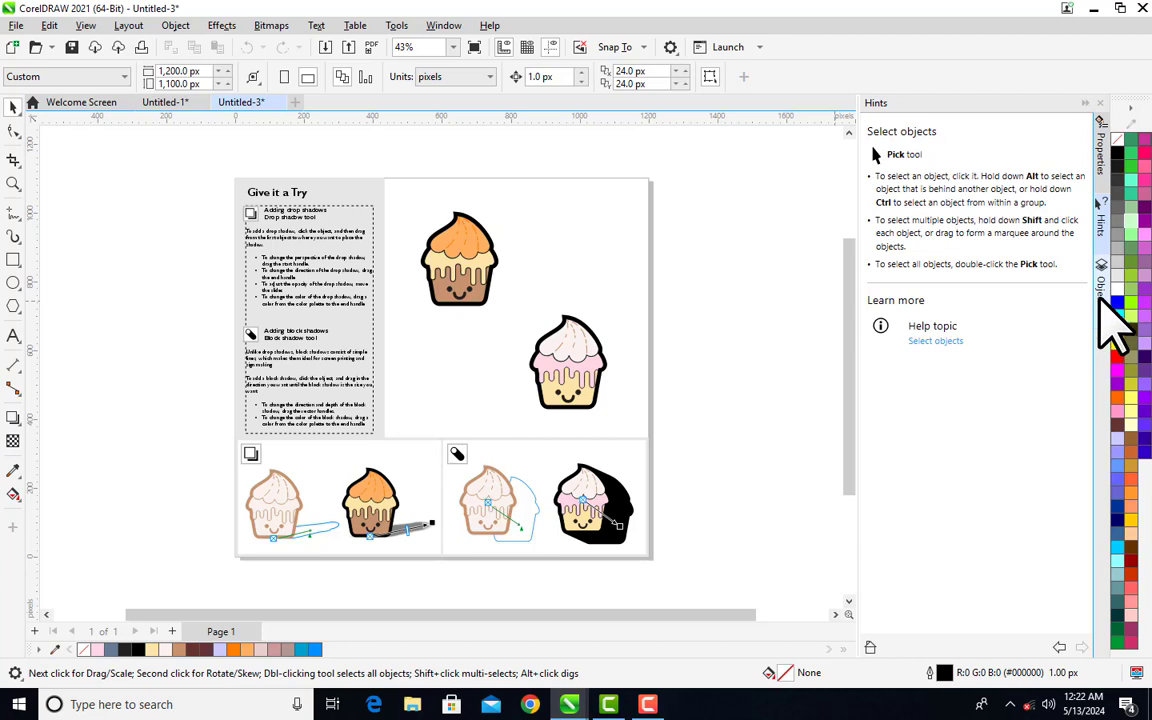
# - Show the Objects docker and close the whole docker group
pyautogui.click(1100, 302)
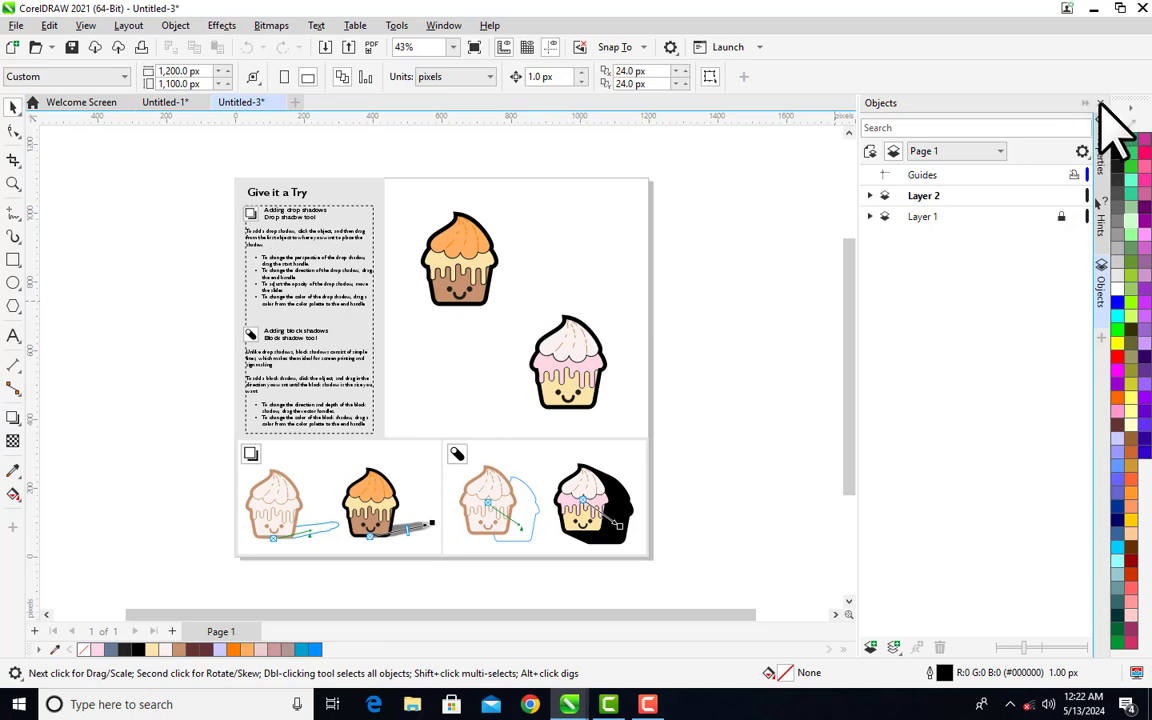
pyautogui.click(1101, 105)
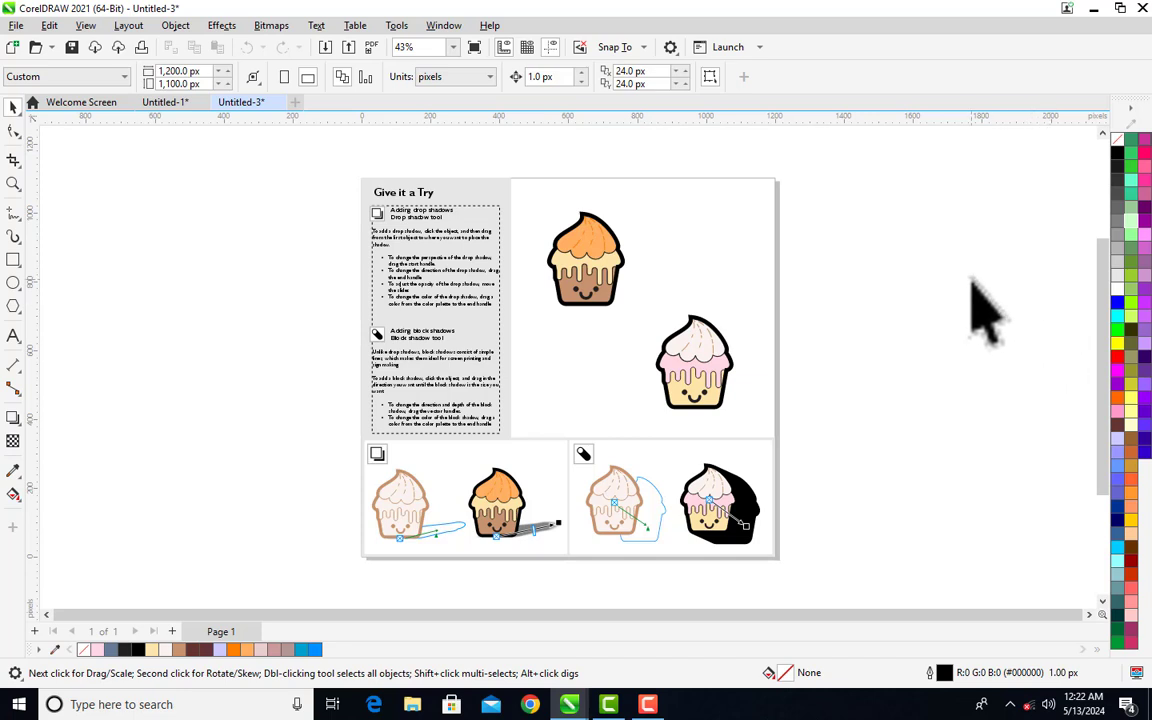
# - Open the Properties and Objects dockers from the list of available dockers
pyautogui.click(437, 25)
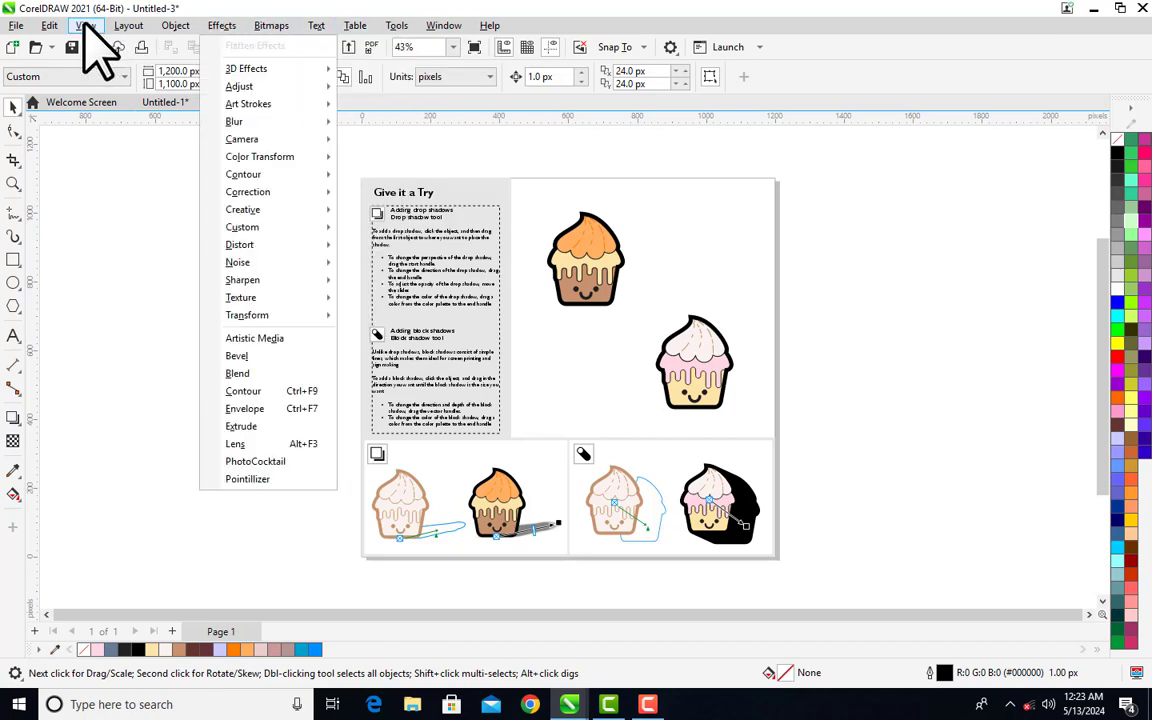
pyautogui.moveTo(455, 28)
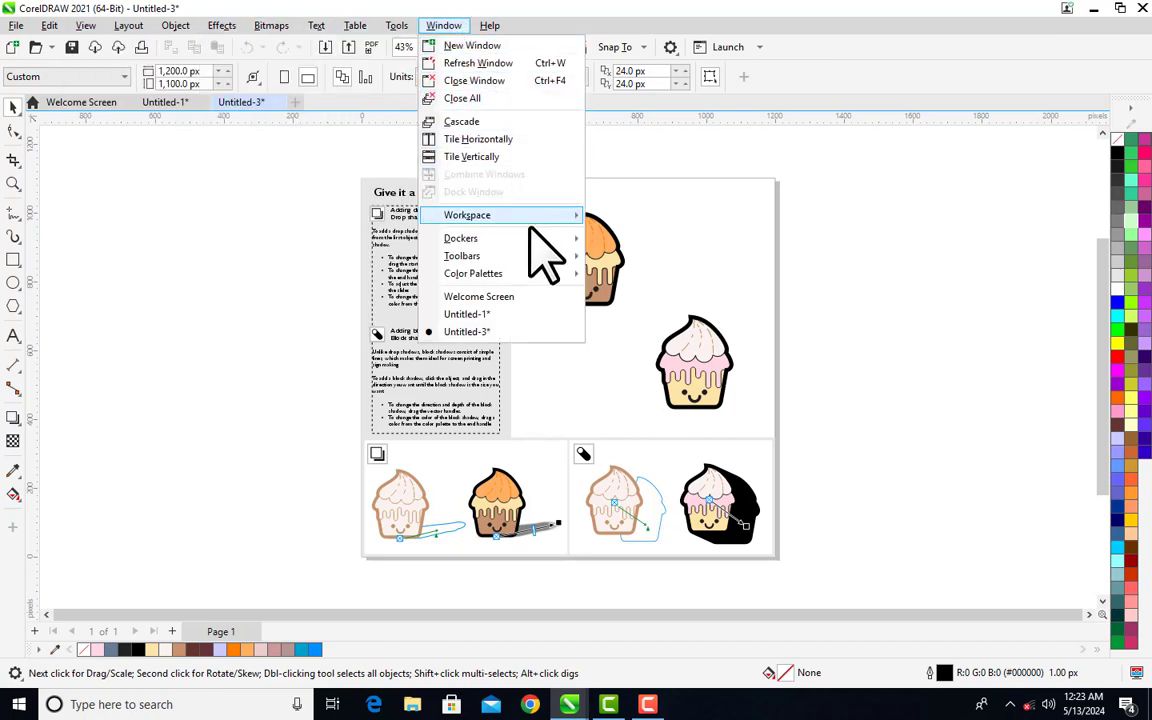
pyautogui.moveTo(537, 239)
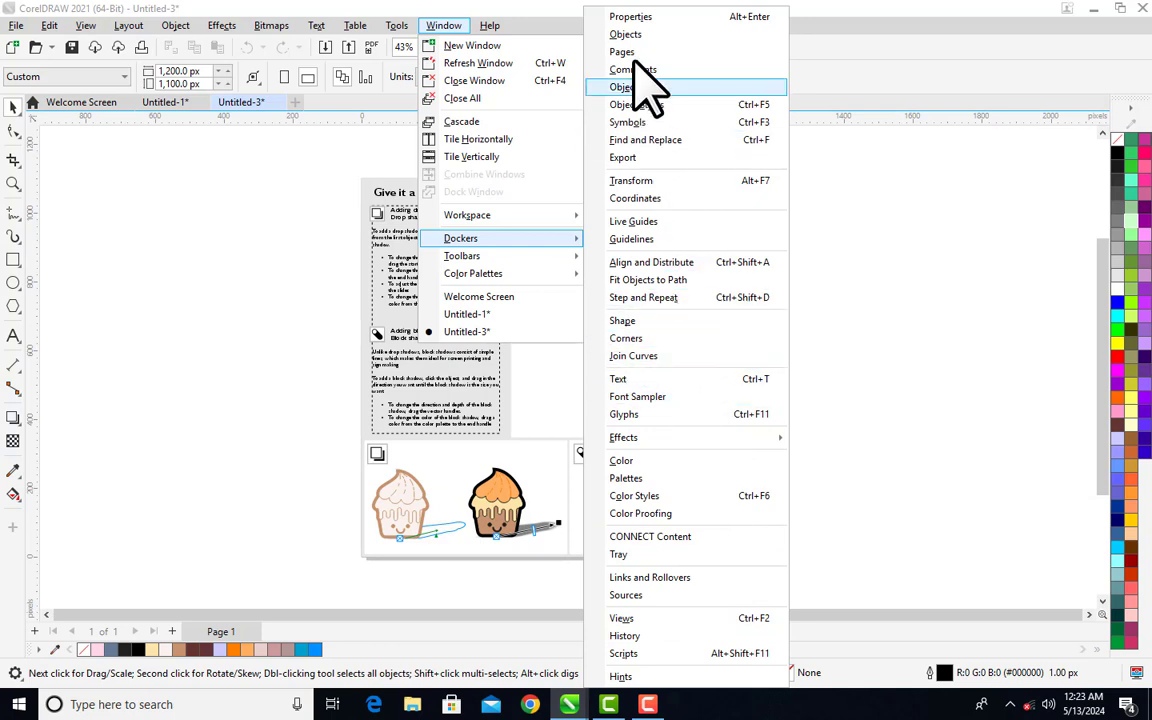
pyautogui.click(630, 18)
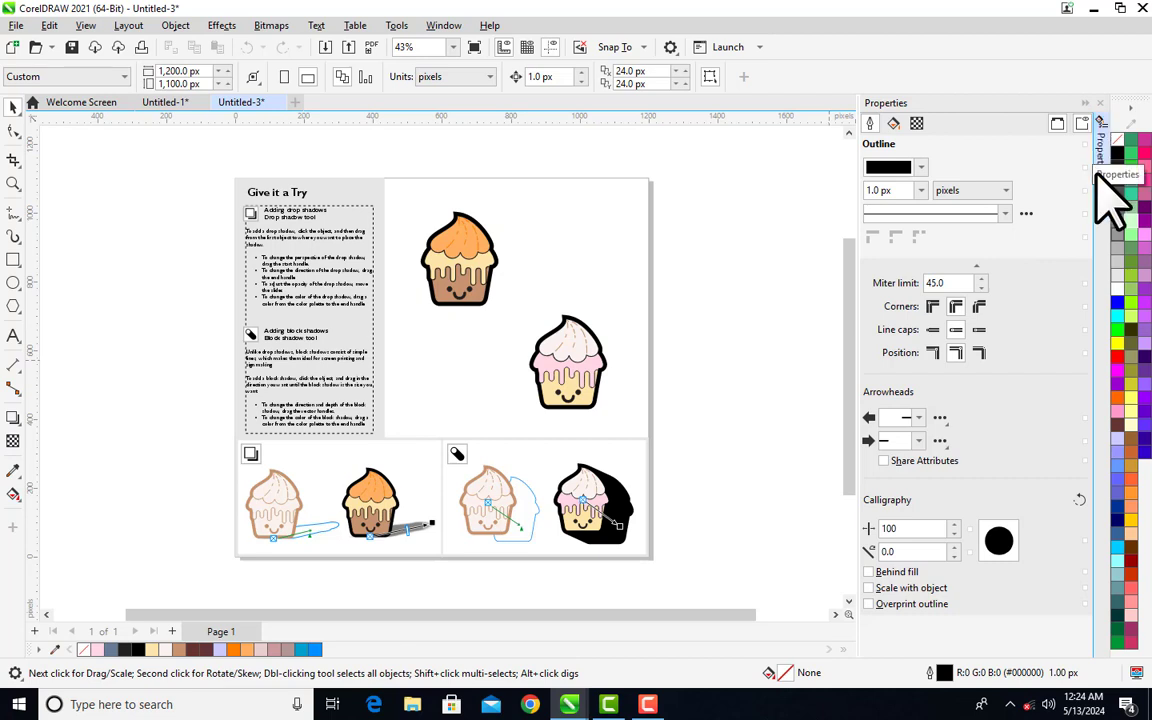
pyautogui.click(444, 26)
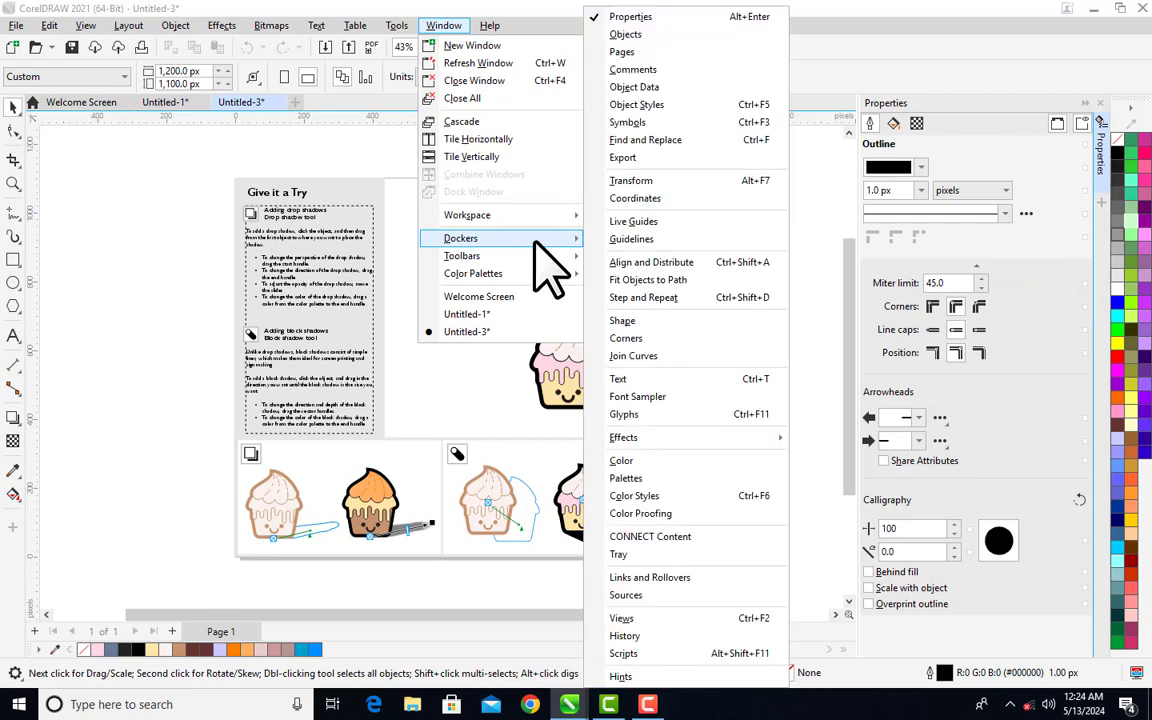
pyautogui.click(641, 36)
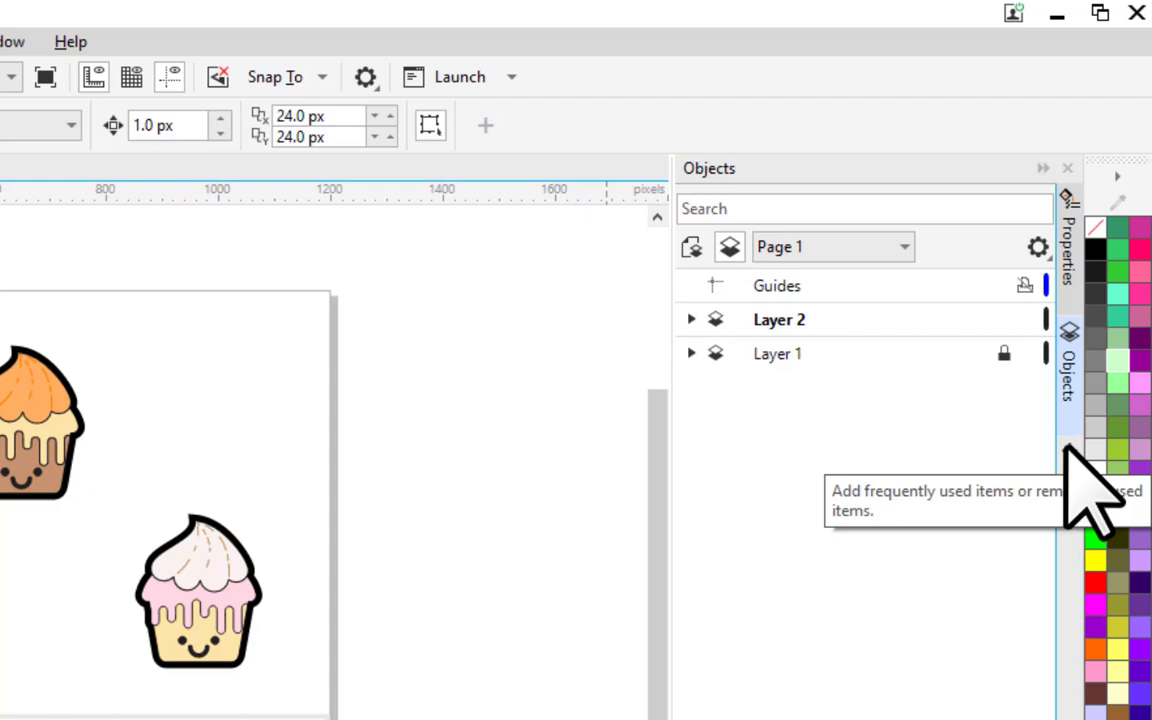
# - Add the Hints docker to the docker group through the quick customize list
pyautogui.click(1066, 448)
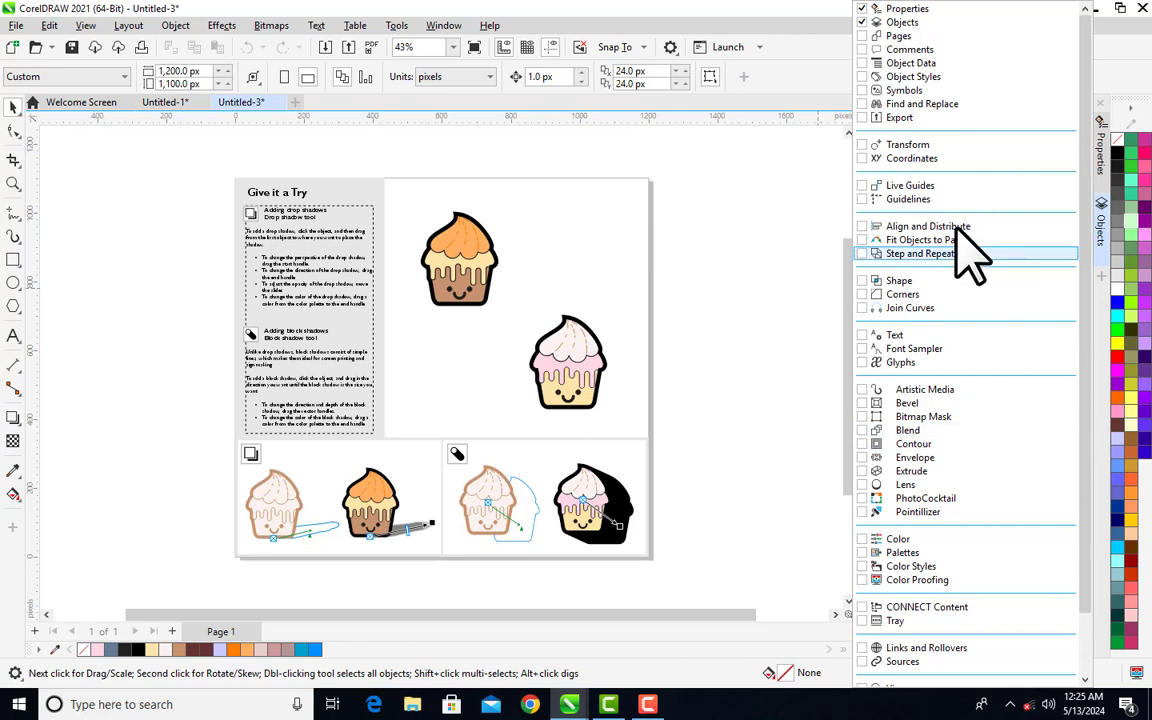
pyautogui.scroll(-2, 945, 310)
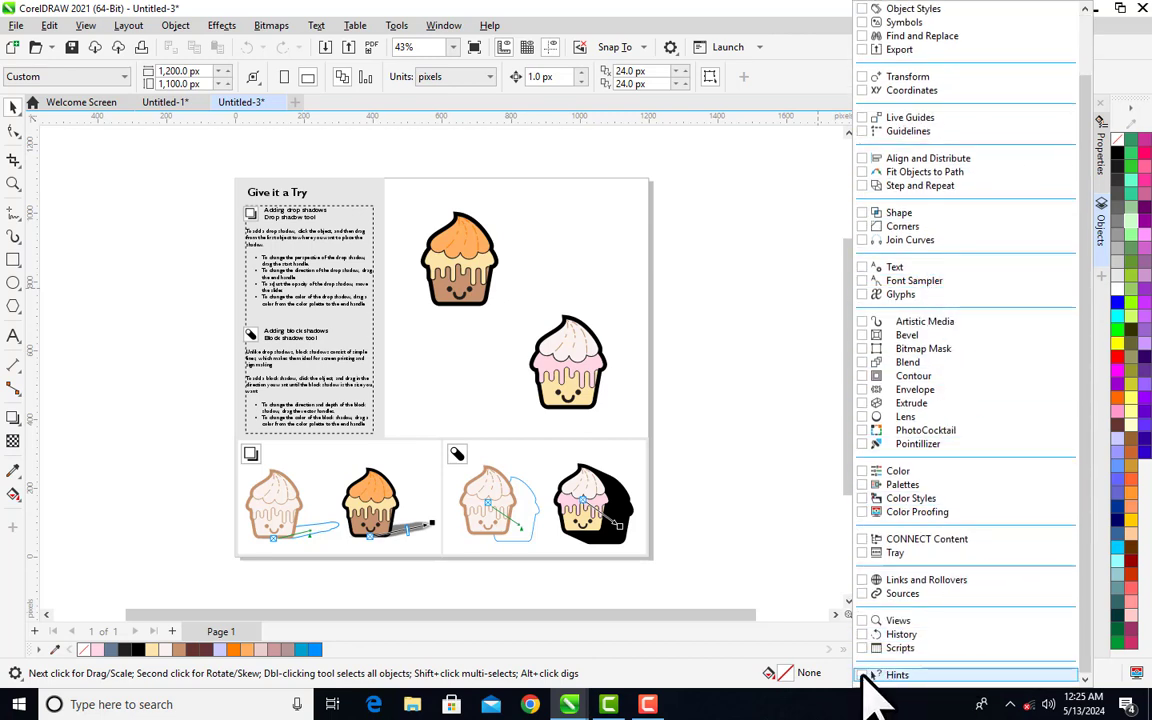
pyautogui.click(868, 677)
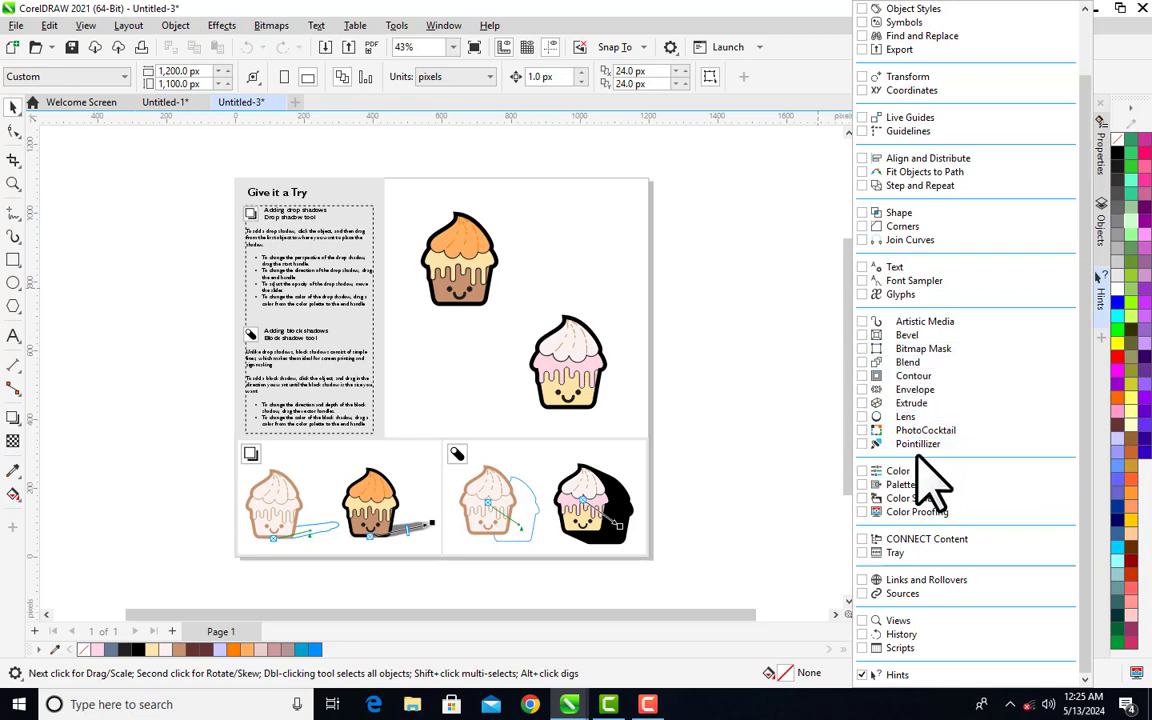
# - Add the Align and Distribute and Fit Objects to Path dockers, and collapse and re-expand the docker group
pyautogui.click(862, 161)
pyautogui.click(863, 172)
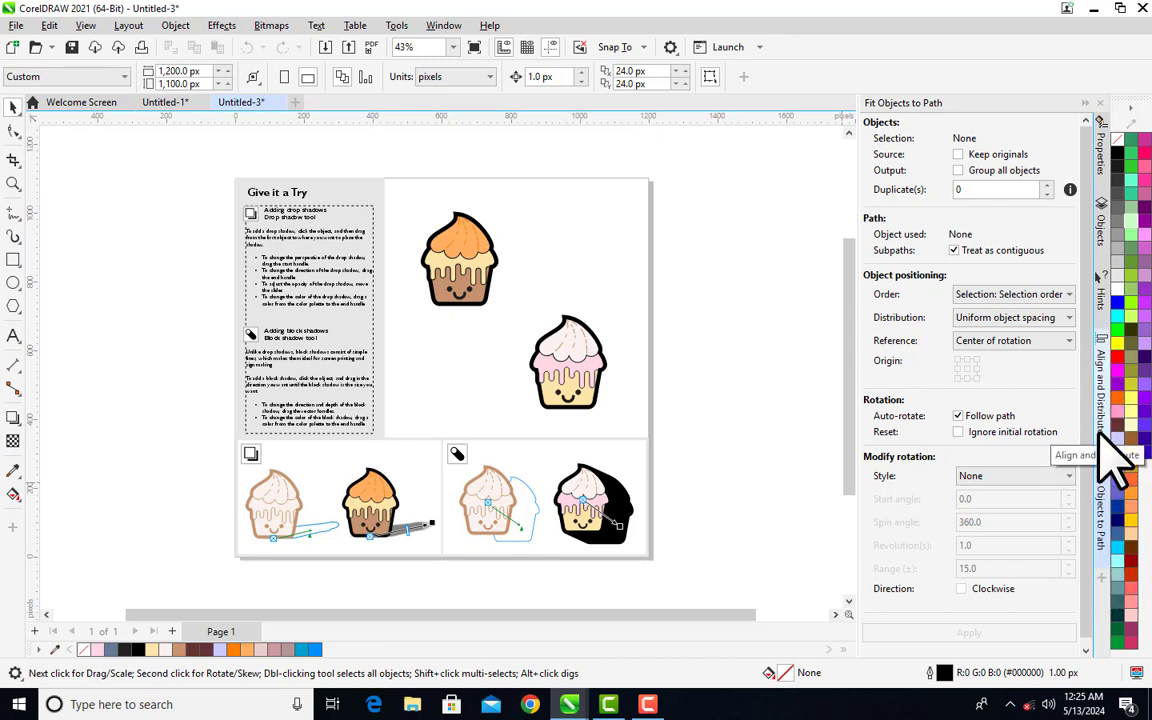
pyautogui.click(1102, 540)
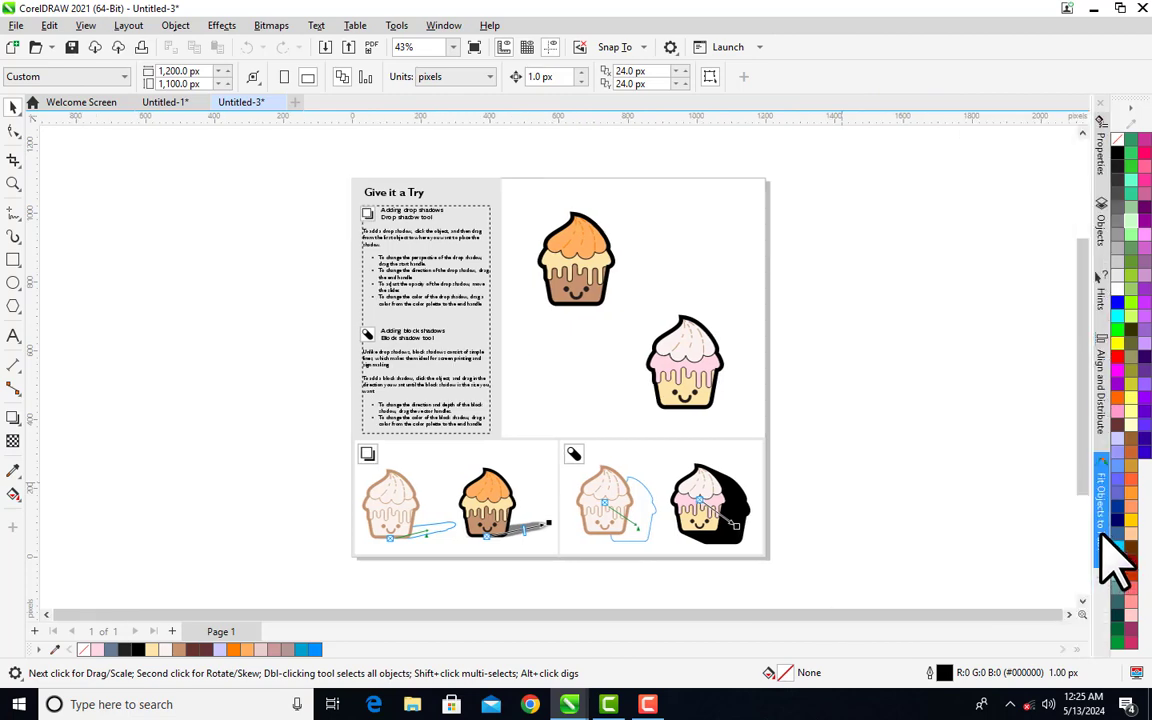
pyautogui.click(1102, 540)
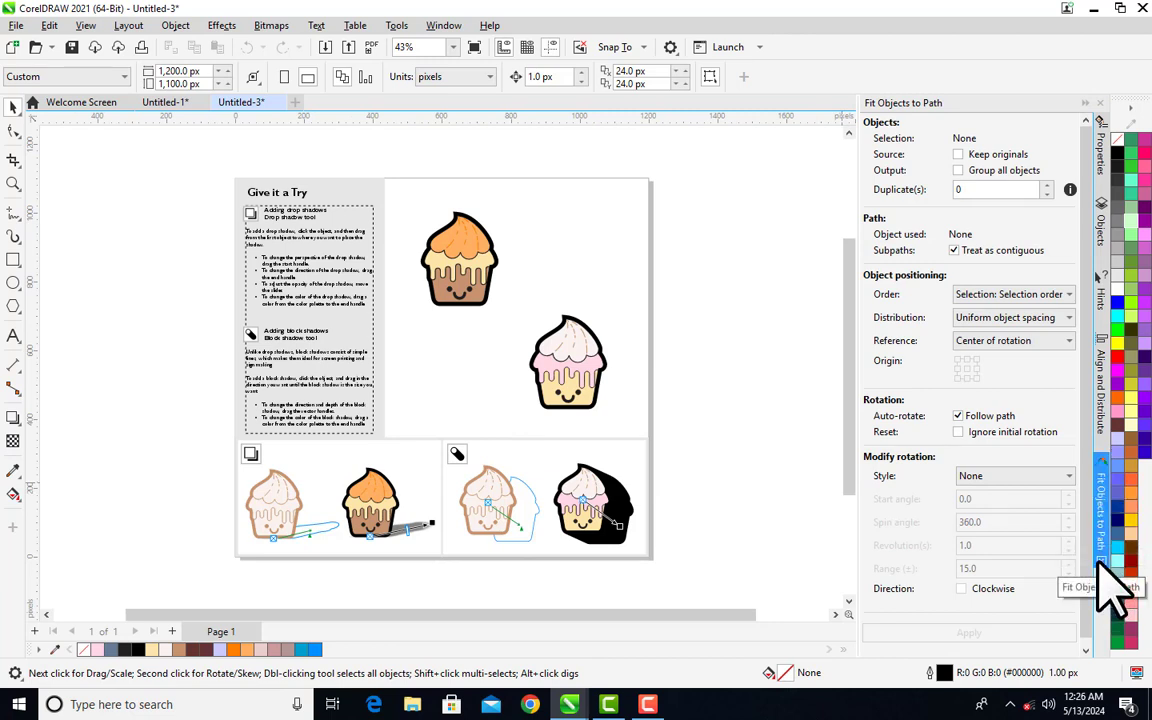
# - Remove the Fit Objects to Path and Align and Distribute dockers, and dismiss the reopened docker list without adding any
pyautogui.click(1101, 562)
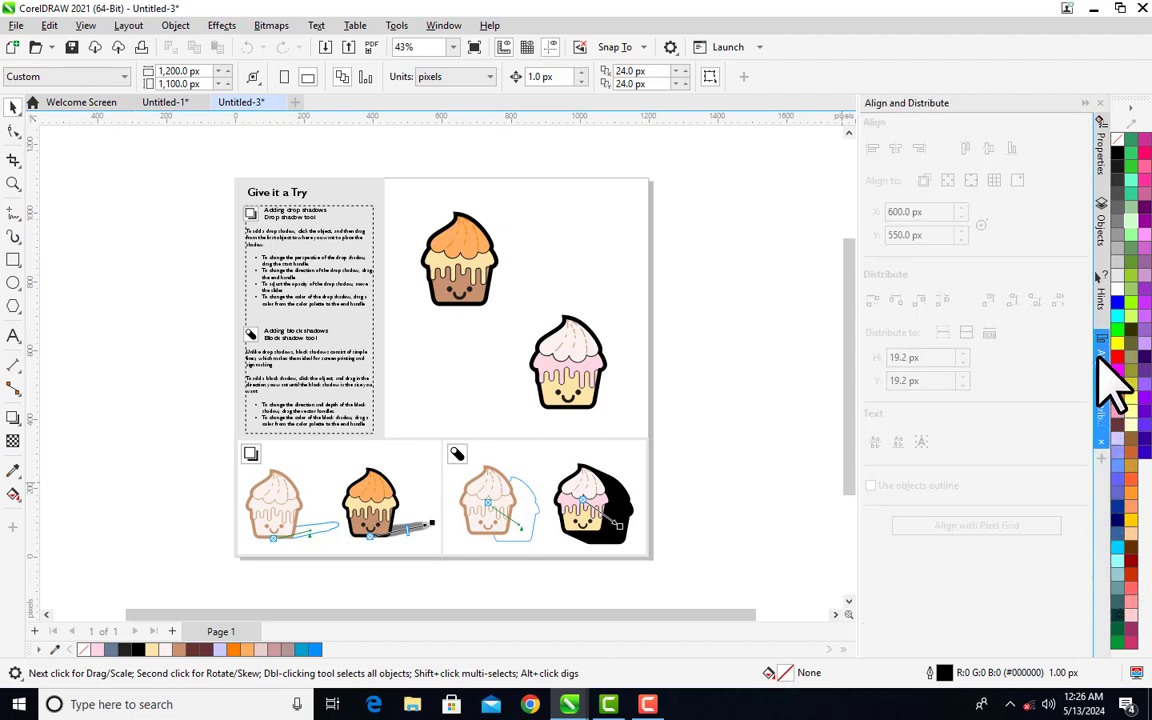
pyautogui.click(1099, 443)
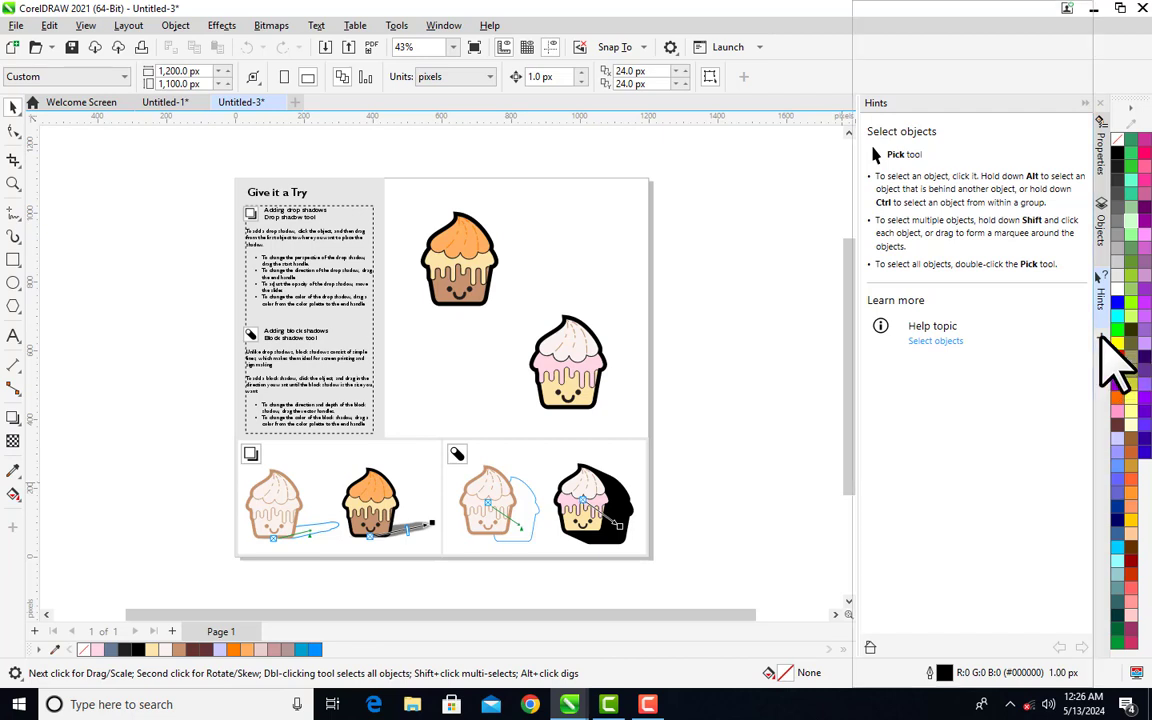
pyautogui.click(1103, 337)
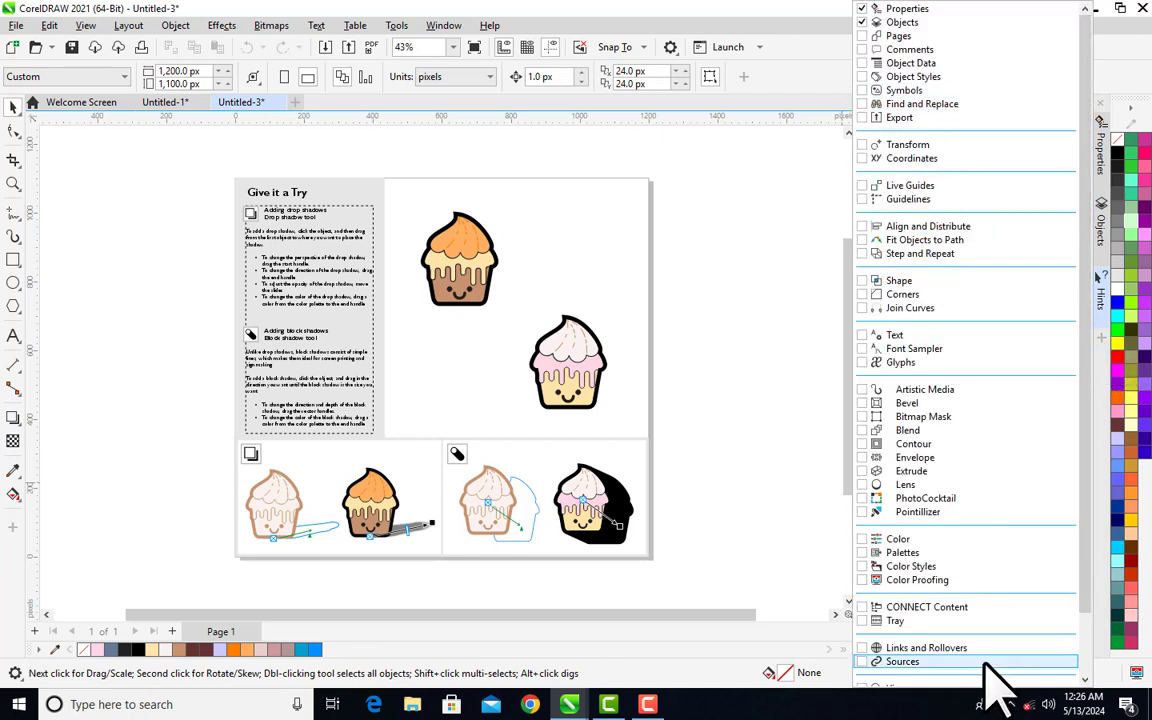
pyautogui.click(789, 368)
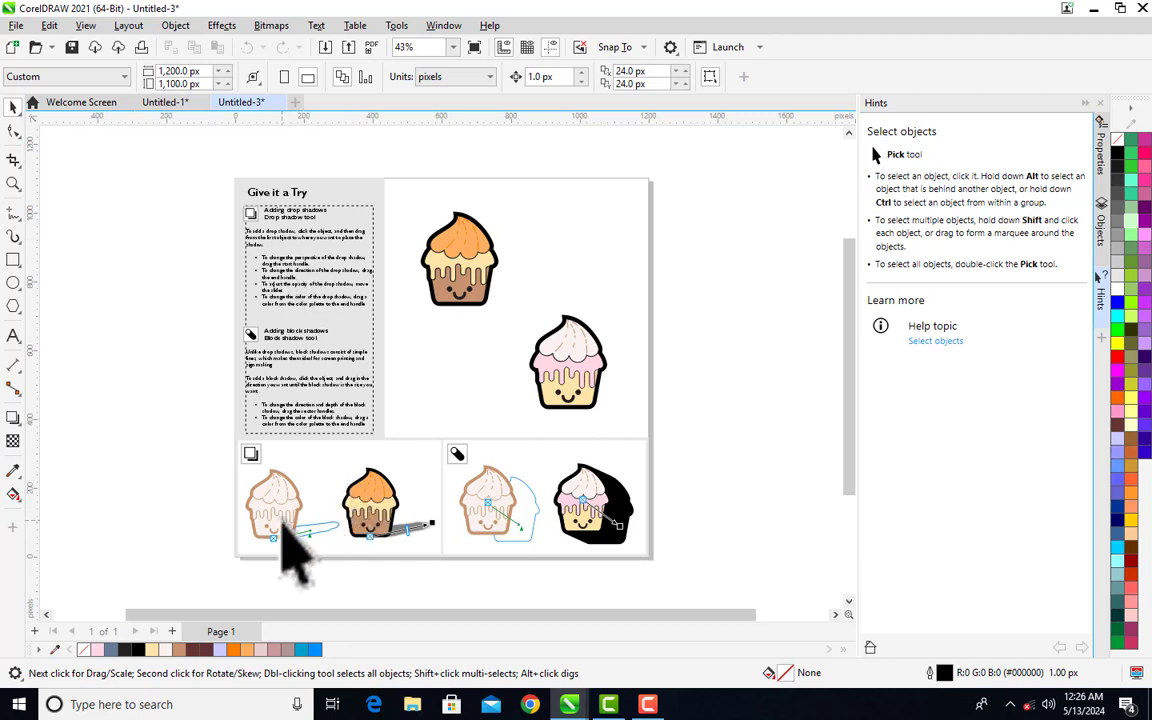
# - Try to marquee-select the sample artwork along the page's lower edge, and move the two practice cupcakes slightly up
pyautogui.moveTo(802, 528); pyautogui.dragTo(168, 457)
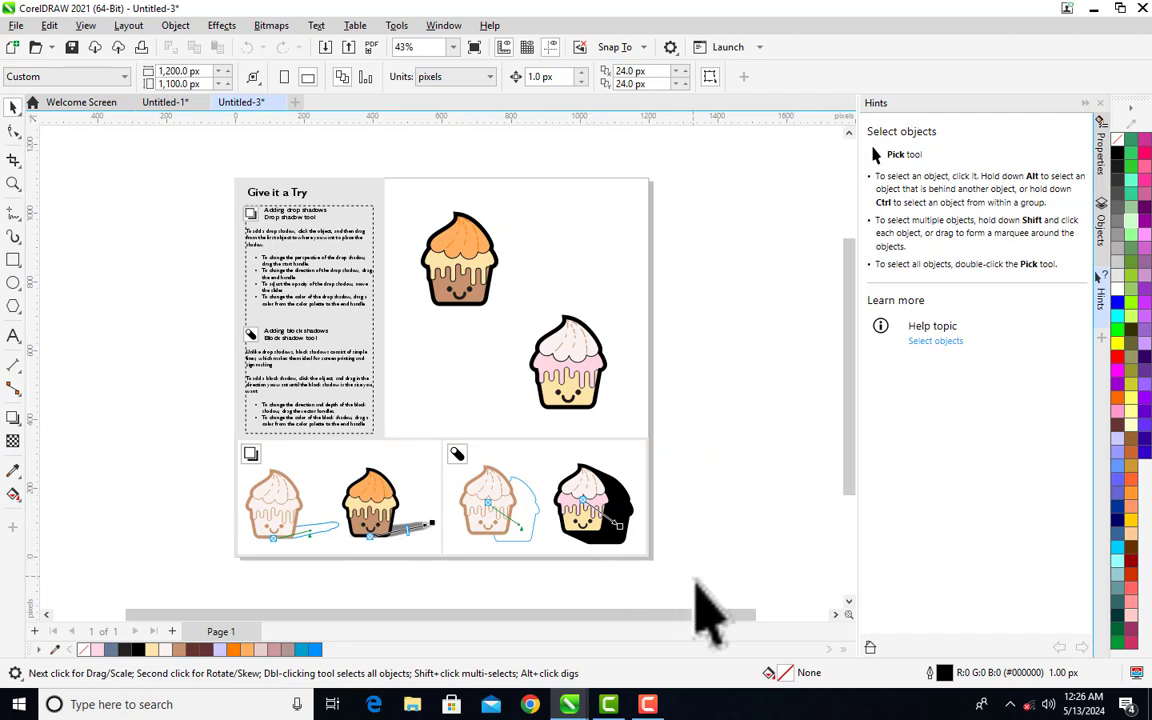
pyautogui.moveTo(719, 594); pyautogui.dragTo(170, 412)
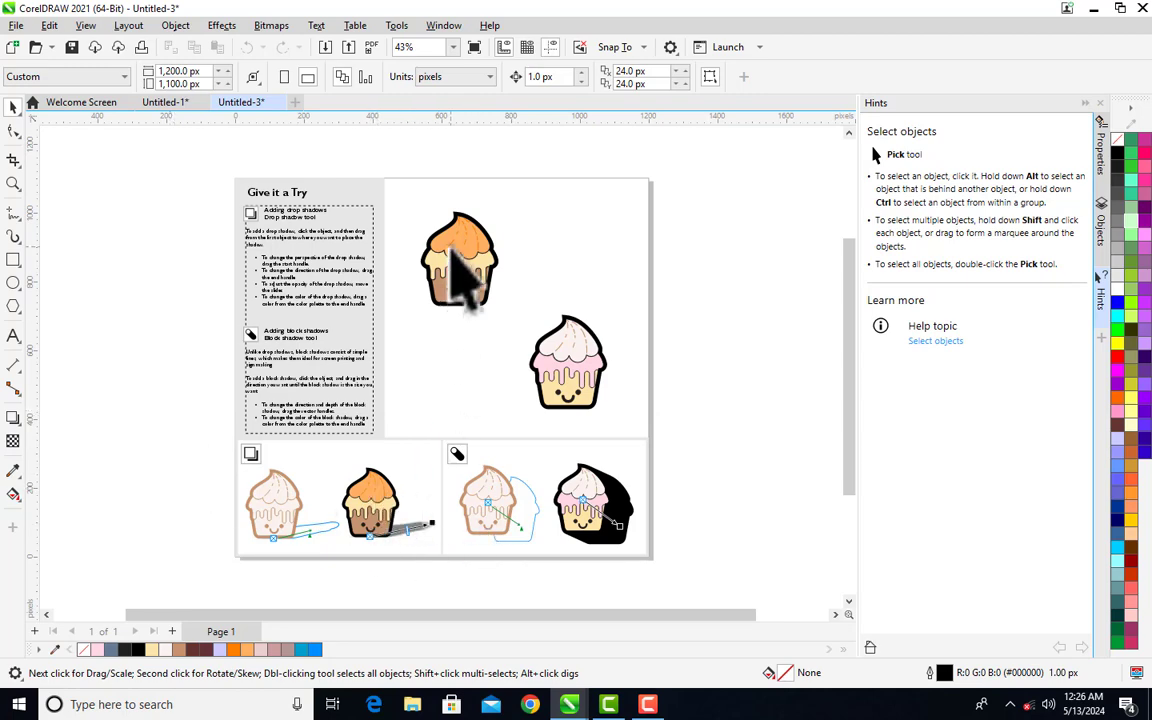
pyautogui.moveTo(771, 411); pyautogui.dragTo(407, 150)
pyautogui.moveTo(508, 311)
pyautogui.mouseDown()
pyautogui.moveTo(689, 334)
pyautogui.moveTo(707, 347)
pyautogui.moveTo(728, 334)
pyautogui.moveTo(722, 305)
pyautogui.moveTo(492, 318)
pyautogui.moveTo(512, 305)
pyautogui.mouseUp()
pyautogui.click(698, 342)
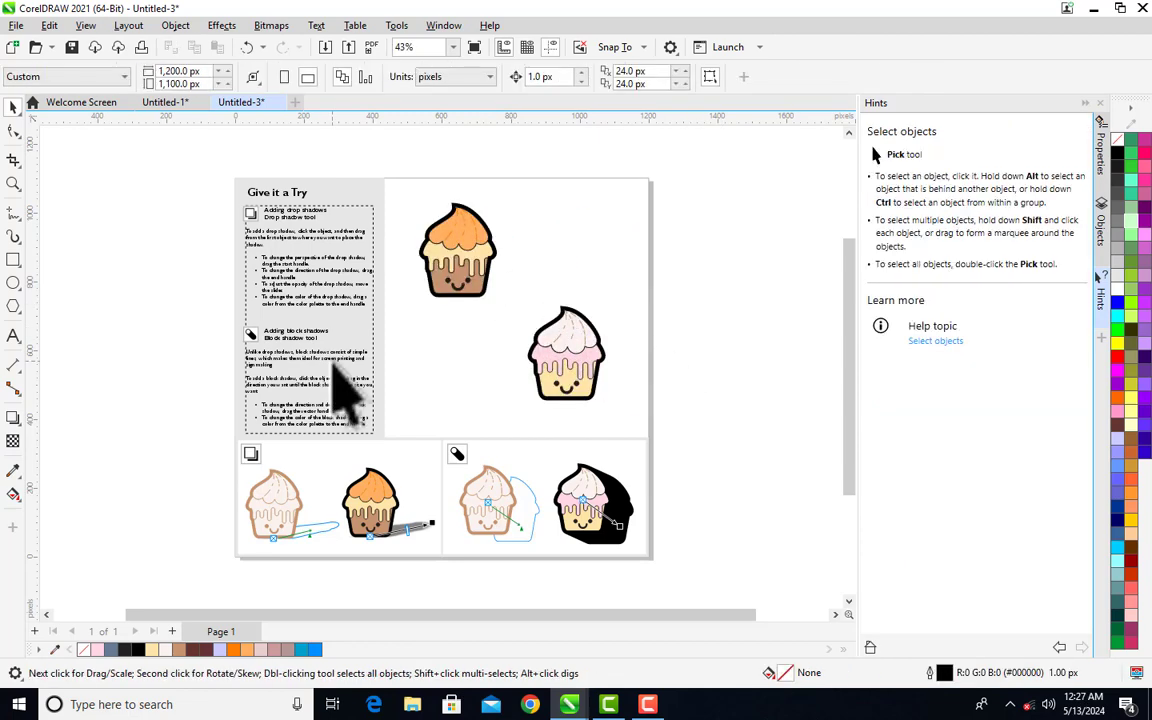
# - Move the orange cupcake off the page past its right edge, undo the move, and deselect the cupcake
pyautogui.moveTo(462, 256); pyautogui.dragTo(746, 278)
pyautogui.hotkey('ctrl', 'z')
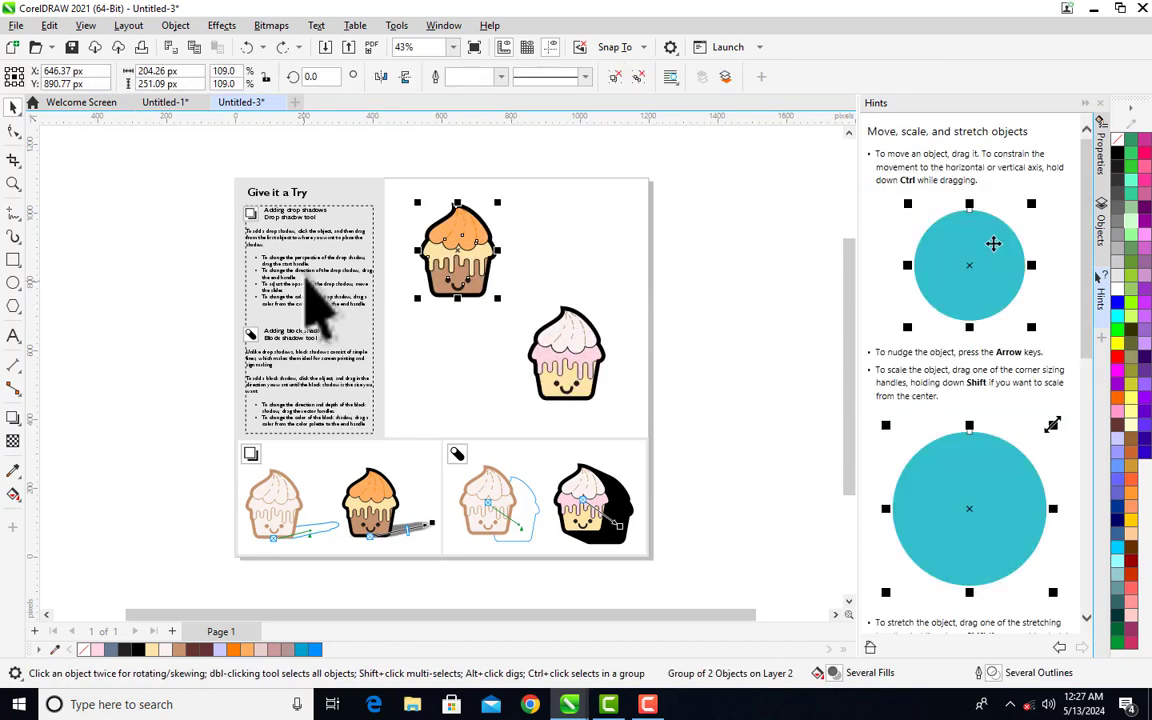
pyautogui.click(305, 270)
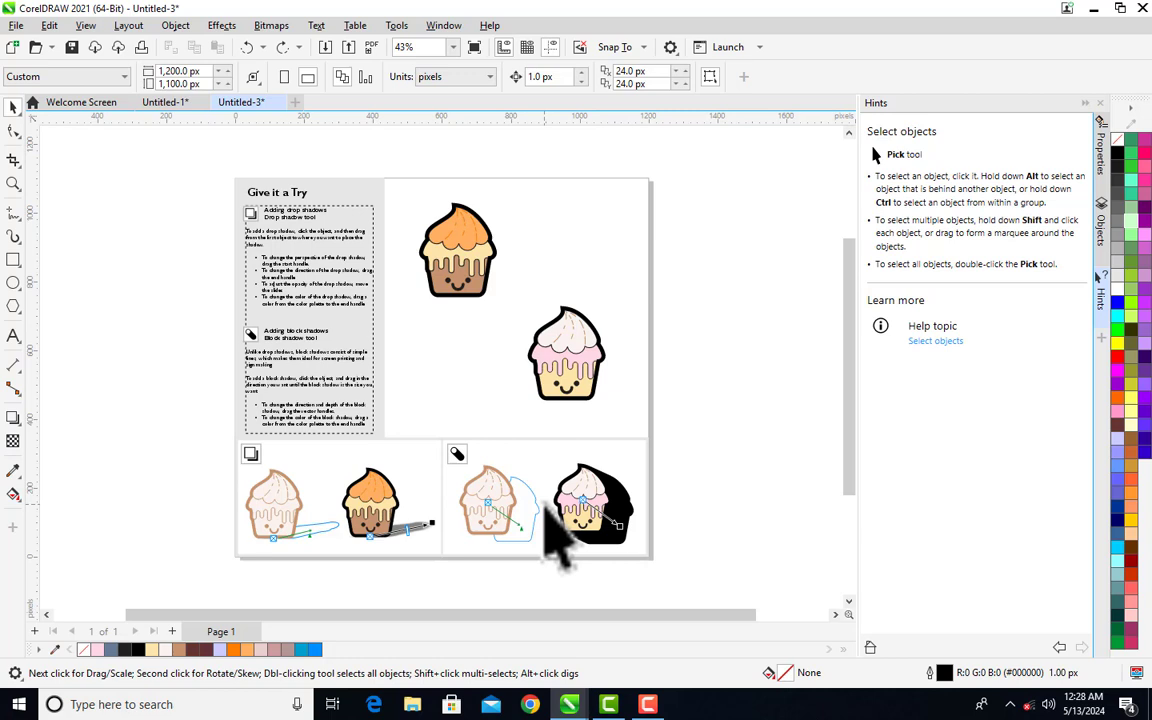
# - Move the orange cupcake horizontally toward the page's right edge, undo the move, and leave nothing selected
pyautogui.moveTo(476, 262); pyautogui.dragTo(656, 244)
pyautogui.hotkey('ctrl', 'z')
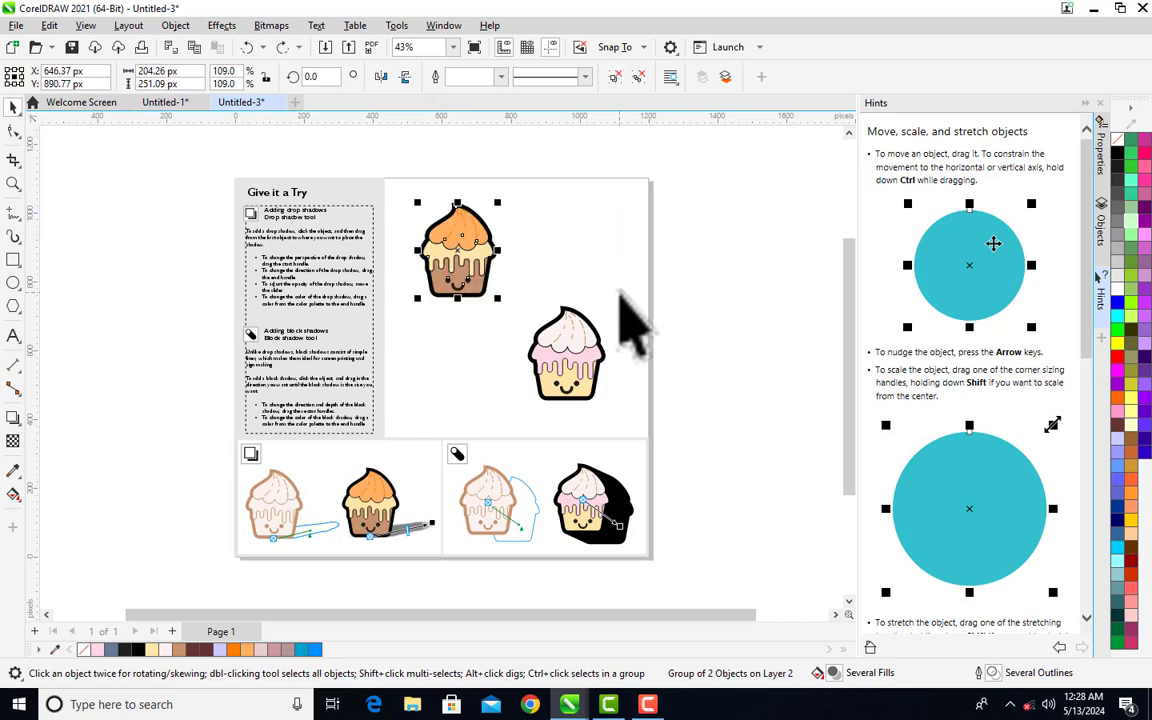
pyautogui.click(619, 292)
pyautogui.click(460, 267)
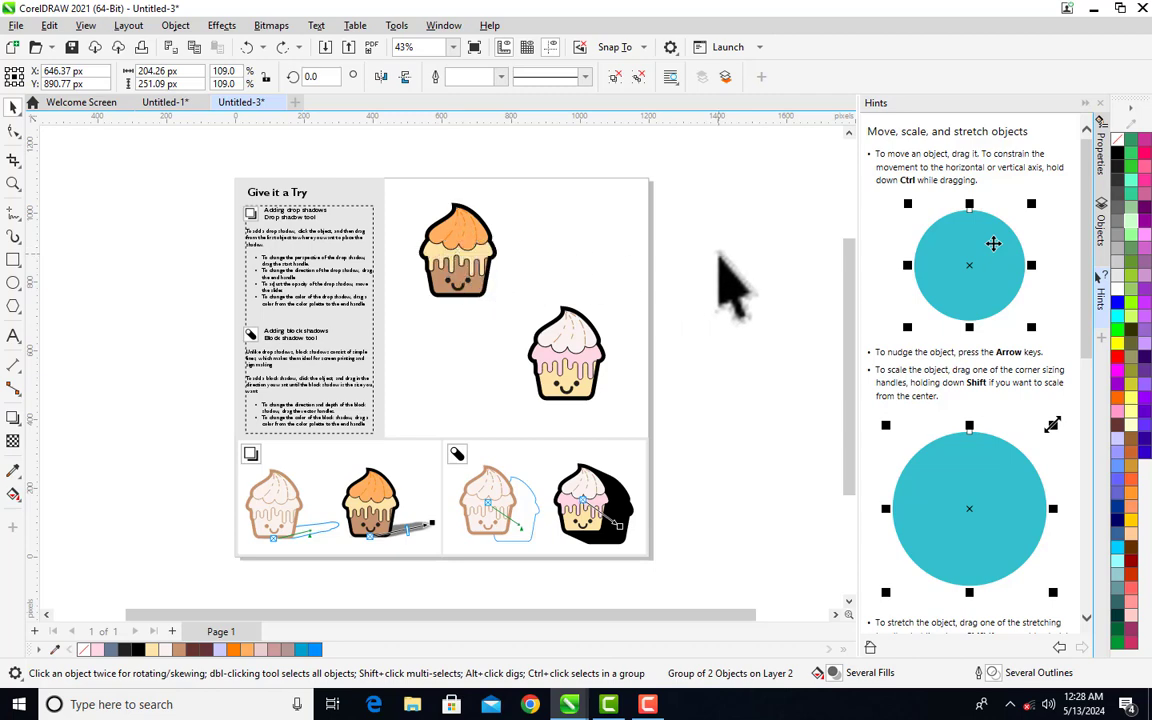
pyautogui.click(720, 210)
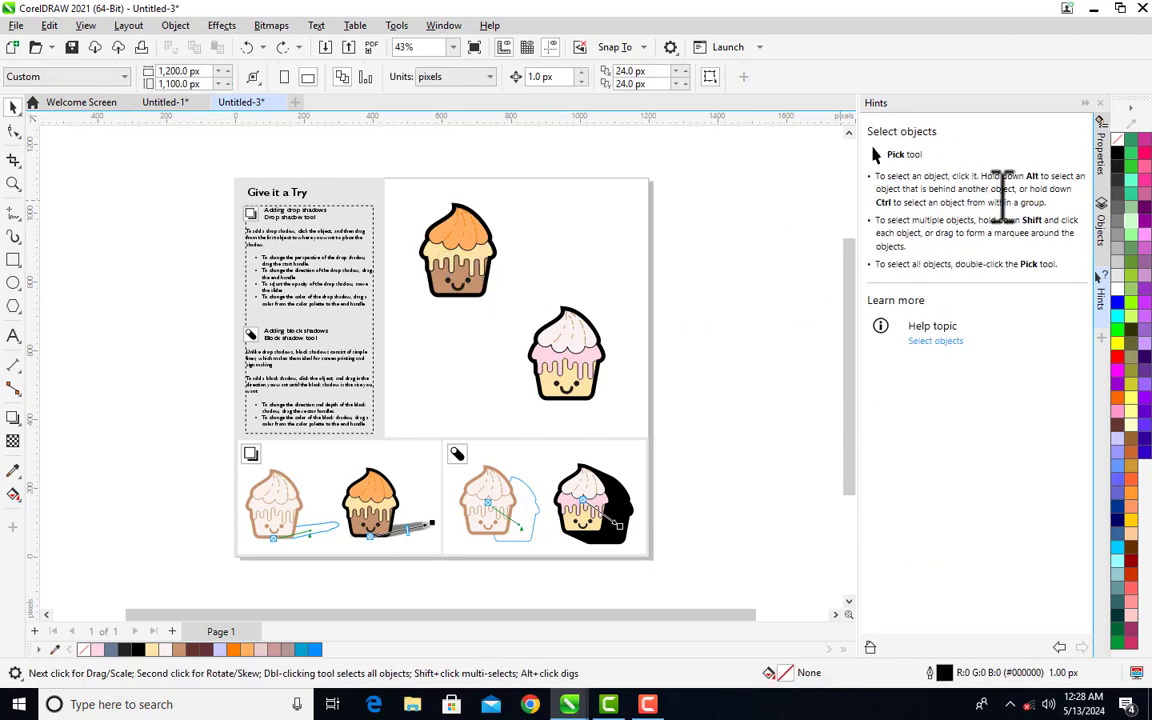
# - Undock the docker group and float it beside the toolbox
pyautogui.moveTo(995, 101)
pyautogui.mouseDown()
pyautogui.moveTo(970, 106)
pyautogui.moveTo(998, 110)
pyautogui.moveTo(170, 108)
pyautogui.moveTo(182, 118)
pyautogui.moveTo(180, 100)
pyautogui.moveTo(159, 98)
pyautogui.moveTo(167, 215)
pyautogui.moveTo(154, 132)
pyautogui.moveTo(133, 112)
pyautogui.moveTo(62, 116)
pyautogui.moveTo(24, 158)
pyautogui.mouseUp()
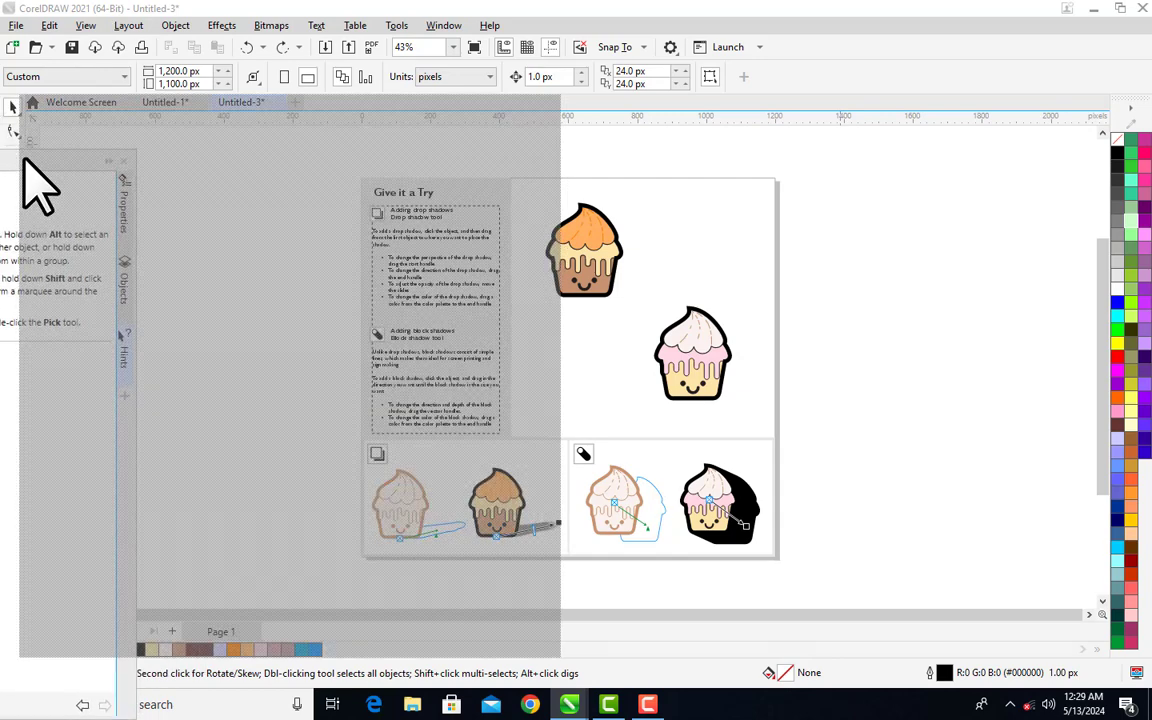
pyautogui.moveTo(24, 158); pyautogui.dragTo(23, 159)
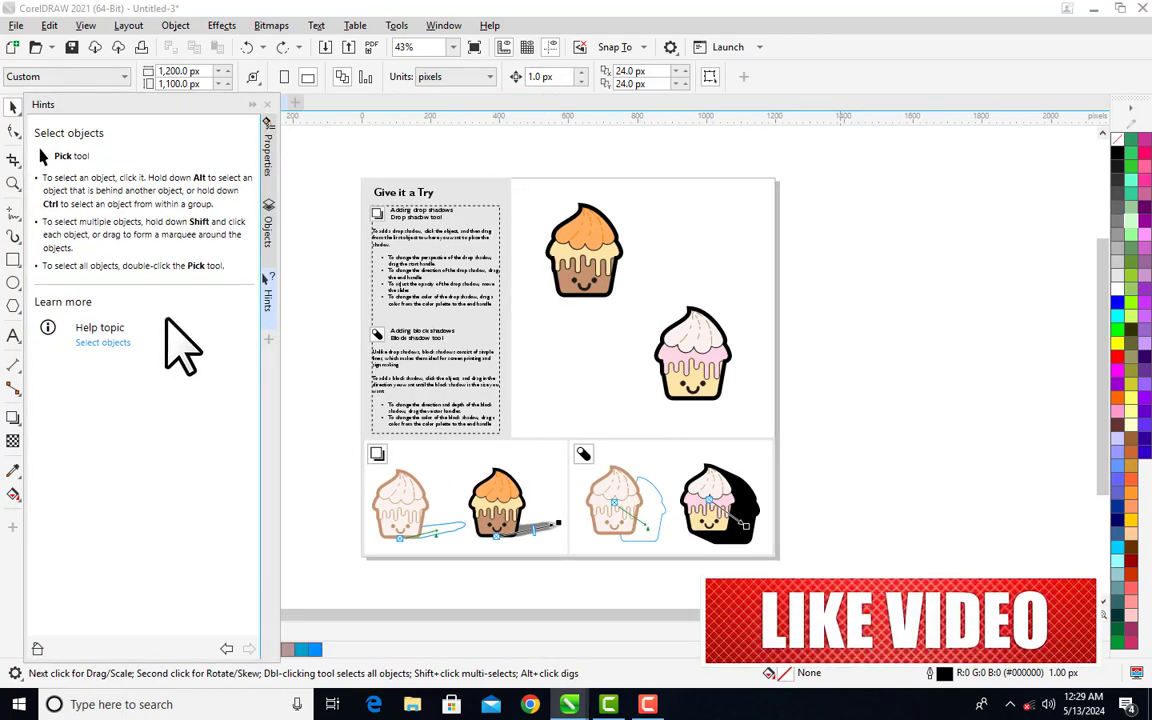
# - Show the Properties, Objects and Hints dockers in turn, and dock the group back beside the color palette
pyautogui.click(266, 164)
pyautogui.click(266, 232)
pyautogui.click(266, 304)
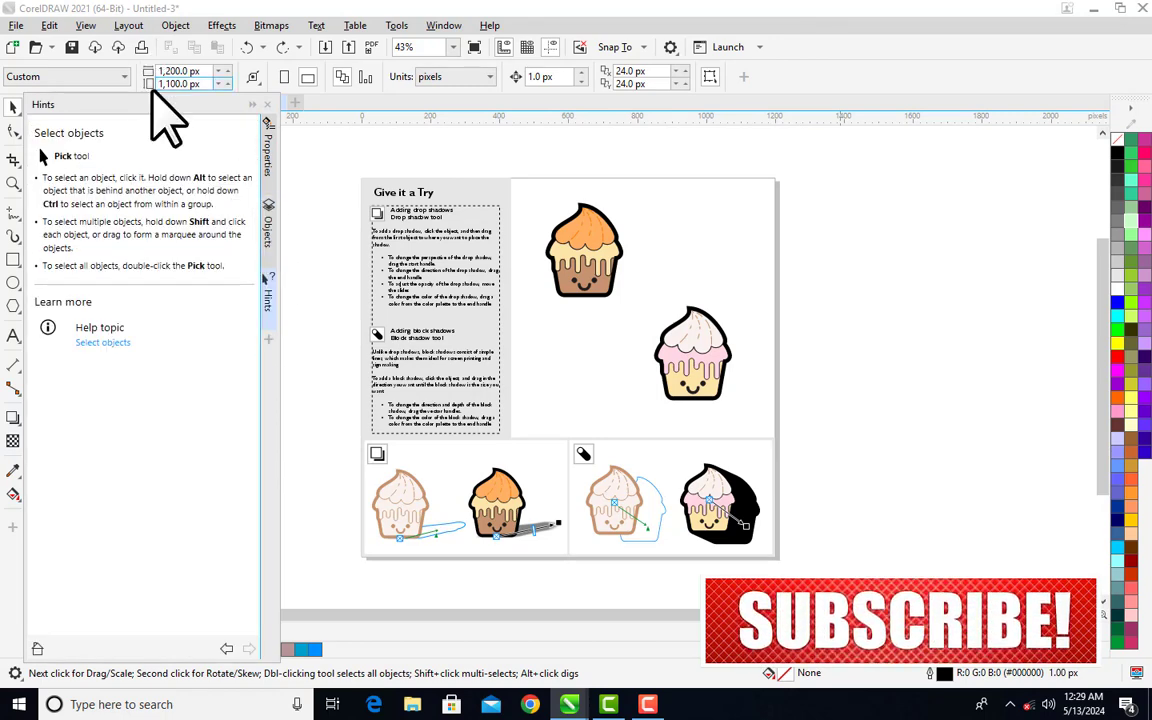
pyautogui.moveTo(145, 106); pyautogui.dragTo(1110, 110)
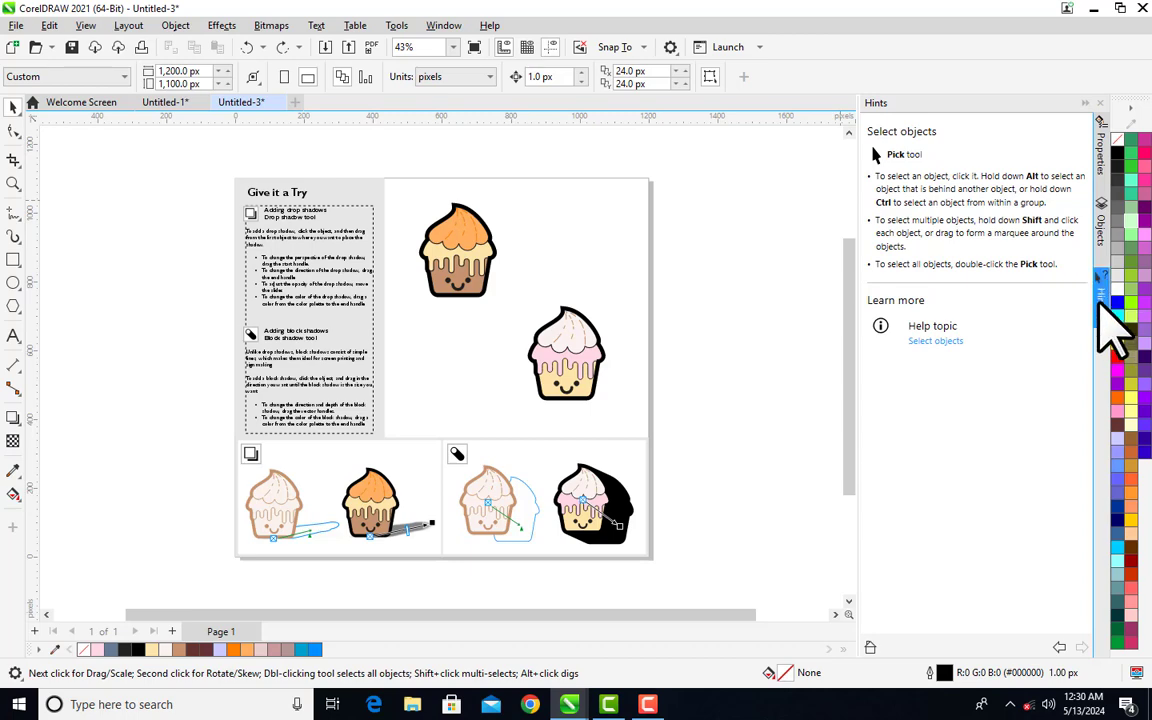
# - Separate the Hints docker from the docker group and dock it on its own beside the toolbox
pyautogui.moveTo(1097, 325); pyautogui.dragTo(870, 300)
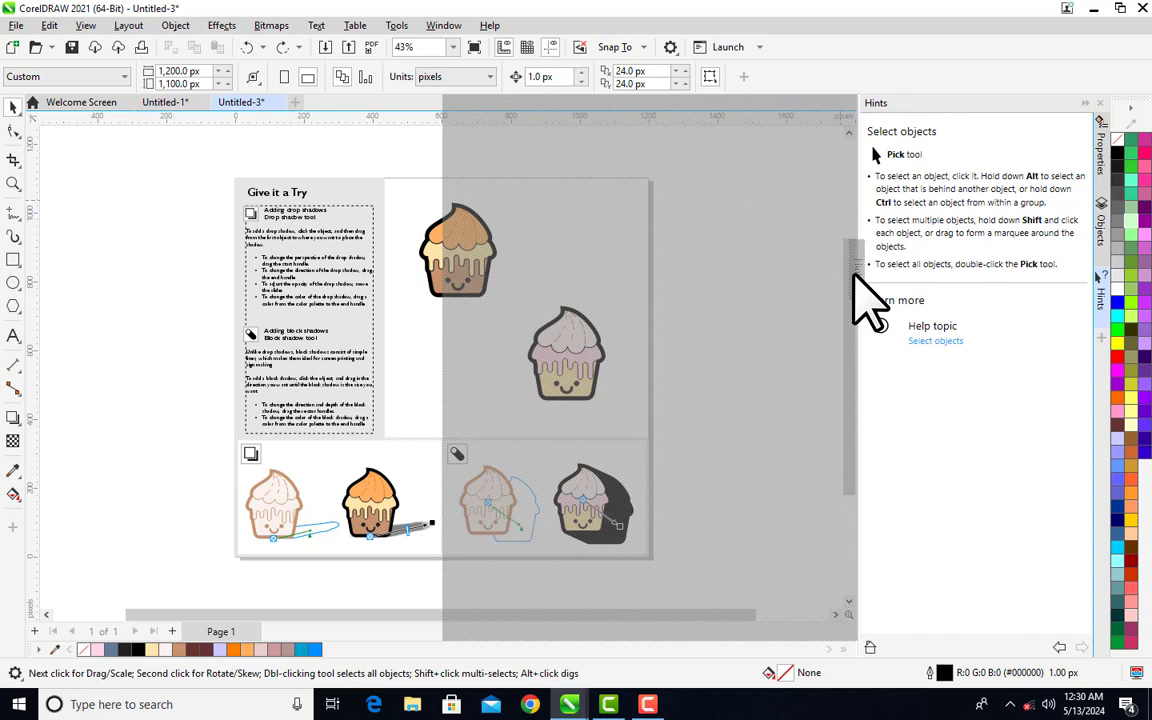
pyautogui.moveTo(870, 300); pyautogui.dragTo(868, 298)
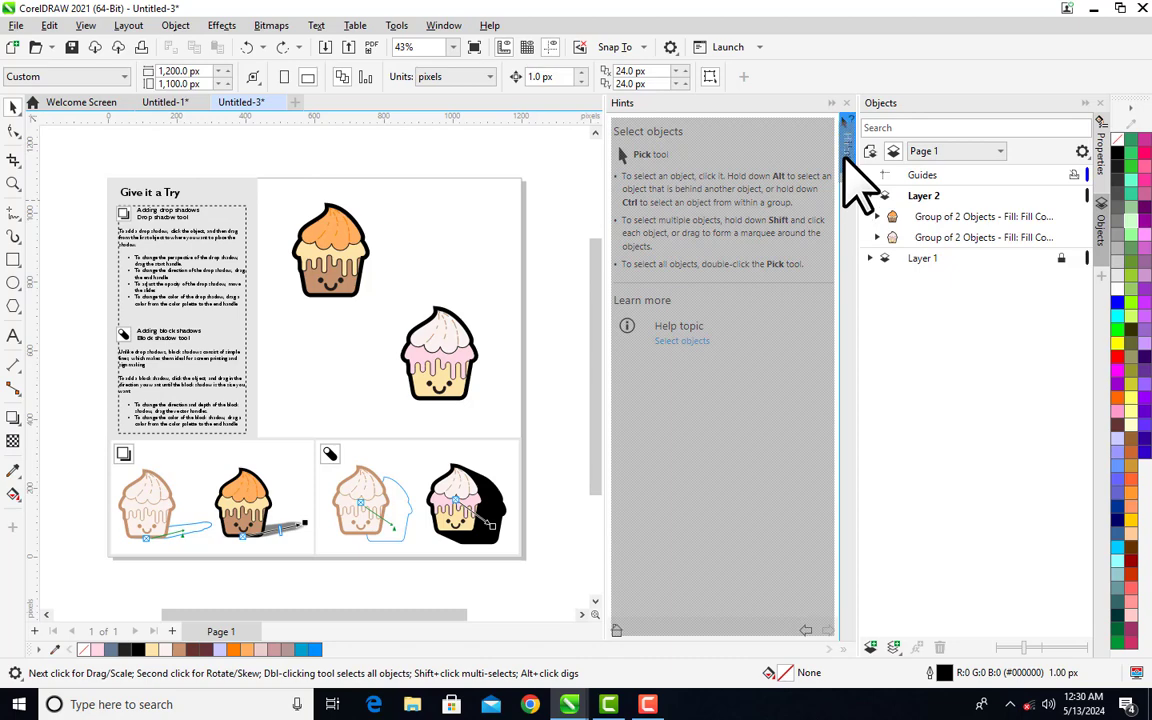
pyautogui.moveTo(845, 158); pyautogui.dragTo(36, 152)
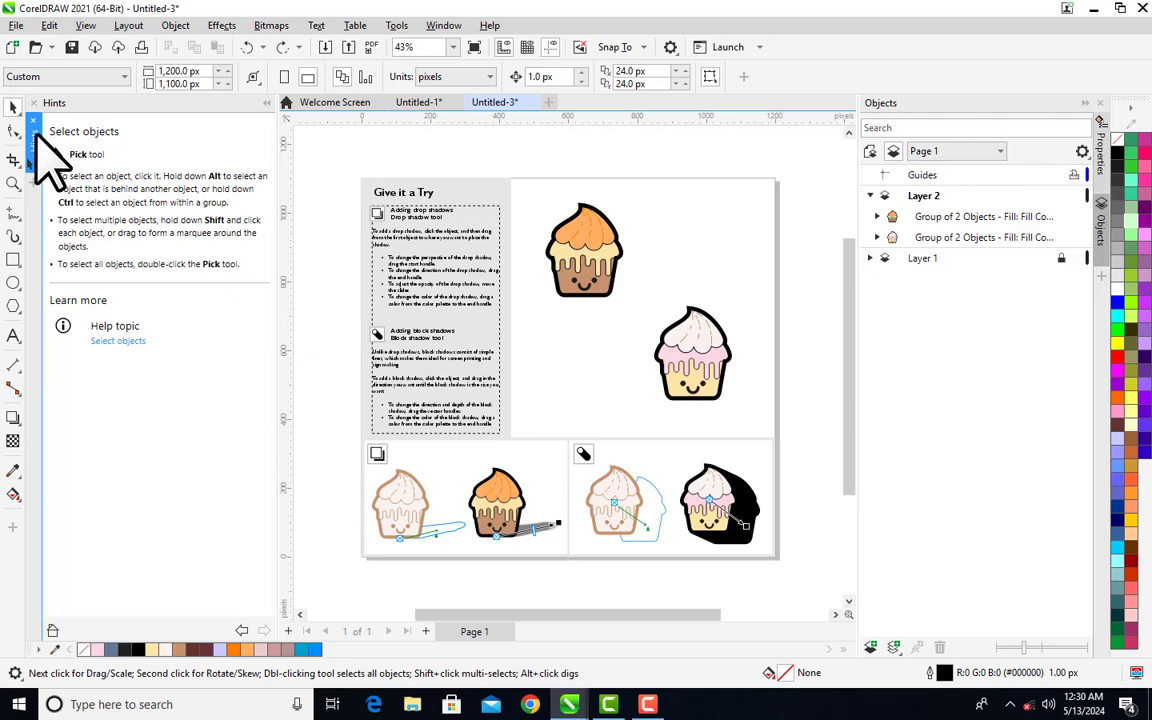
# - Move the Hints docker back beside the color palette and merge it into the docker group between Properties and Objects
pyautogui.moveTo(40, 160); pyautogui.dragTo(1110, 280)
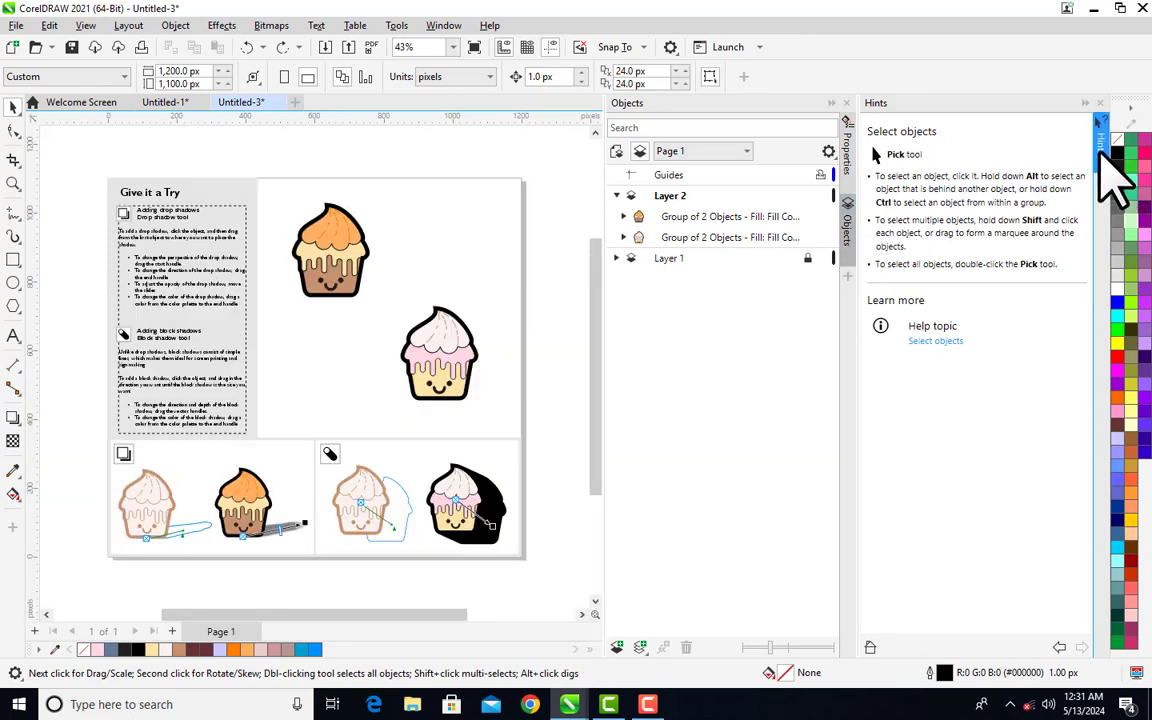
pyautogui.moveTo(1100, 149); pyautogui.dragTo(846, 185)
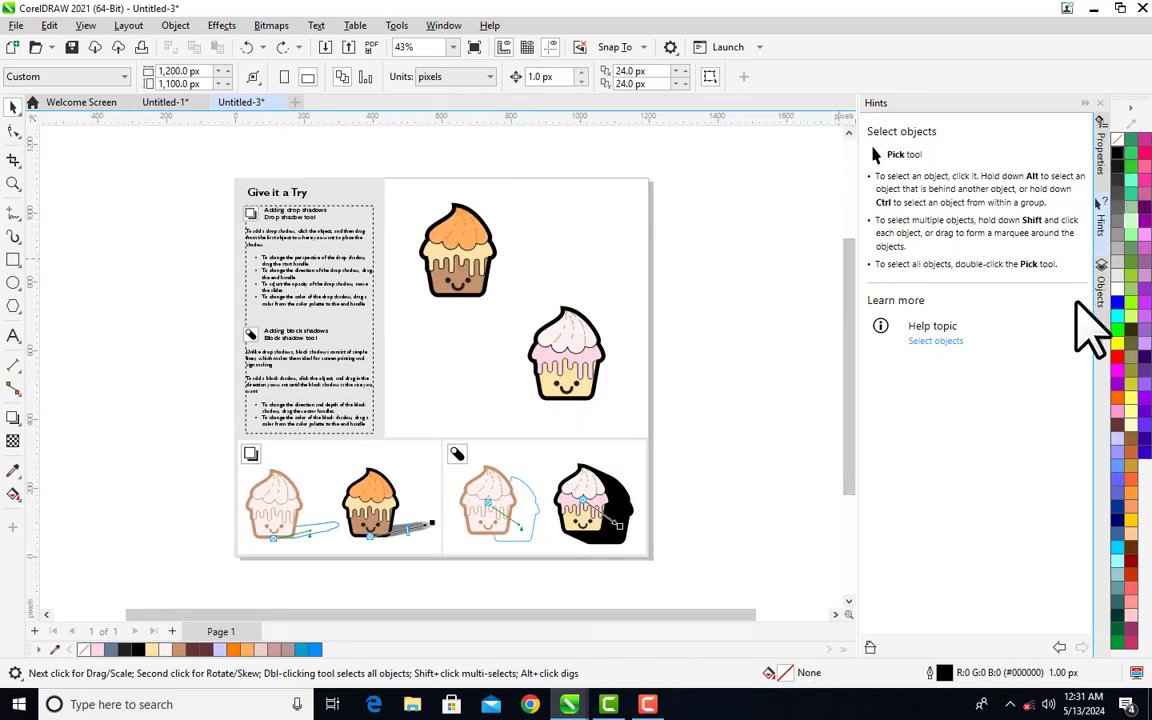
# - Collapse and reopen the Hints docker, and view the hints for the Rectangle and Ellipse tools
pyautogui.click(1101, 230)
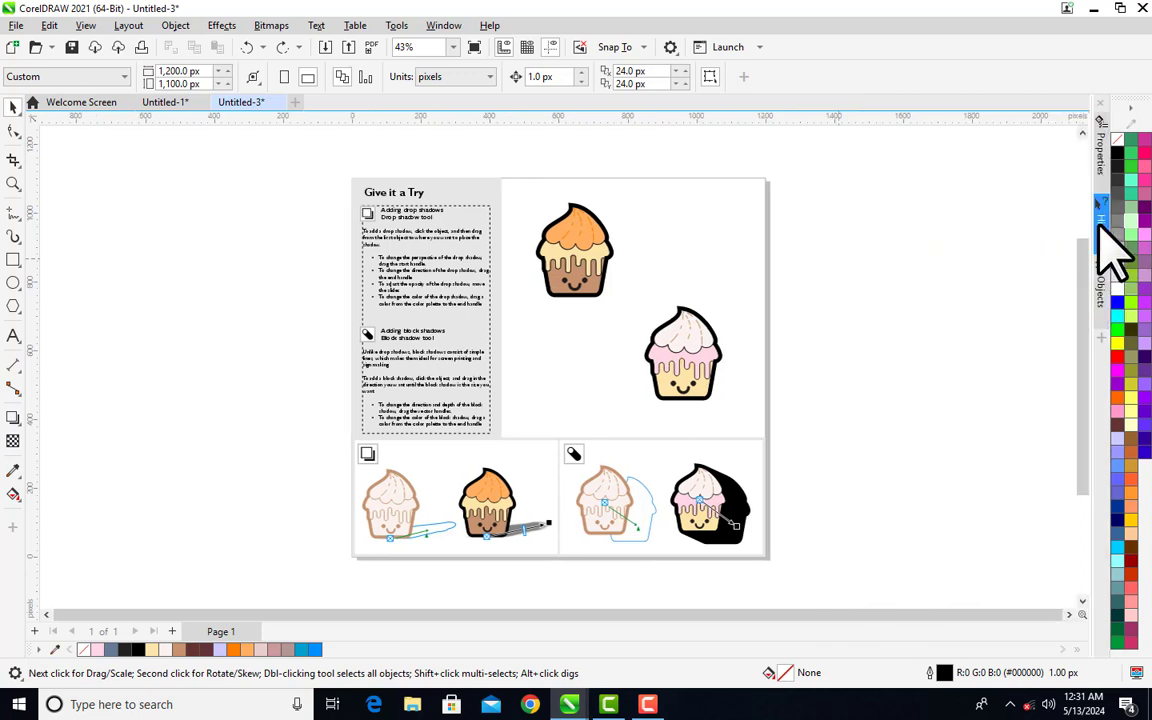
pyautogui.click(1100, 228)
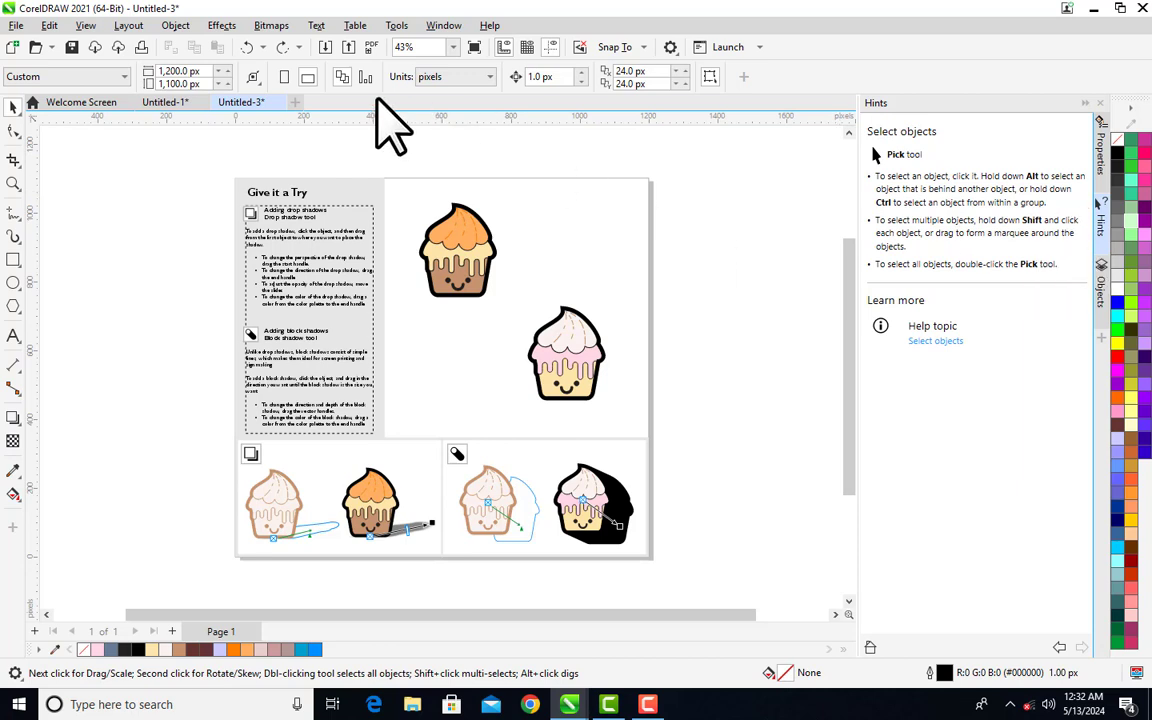
pyautogui.click(12, 262)
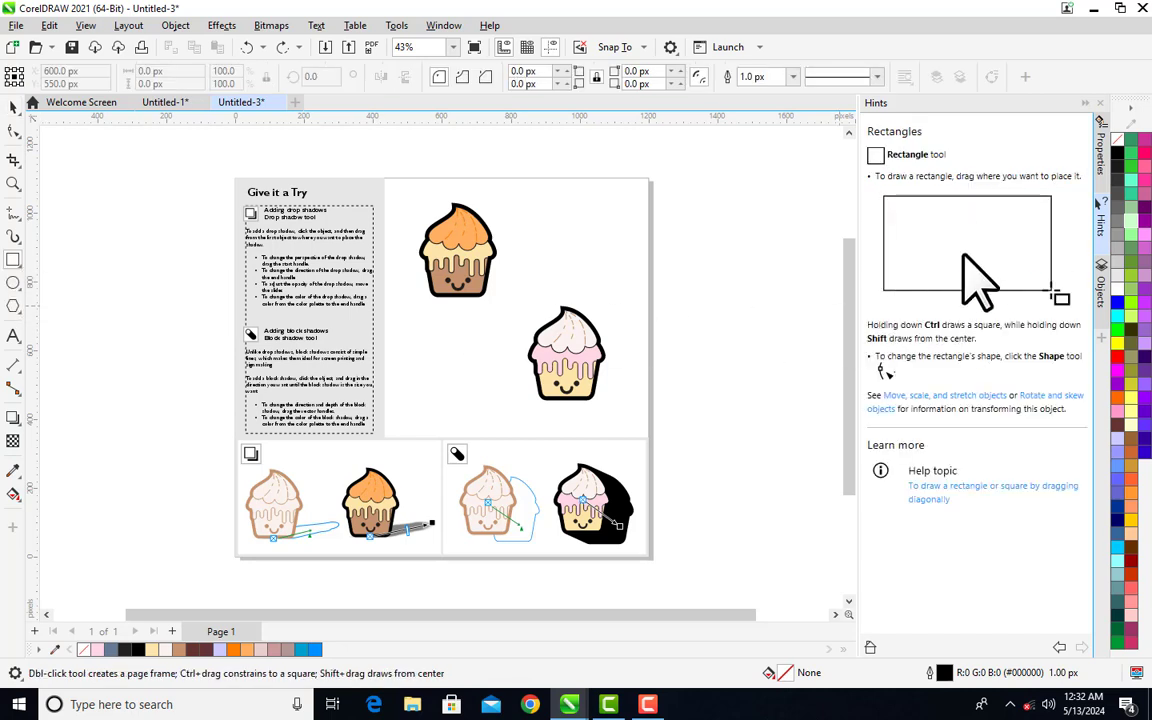
pyautogui.click(13, 283)
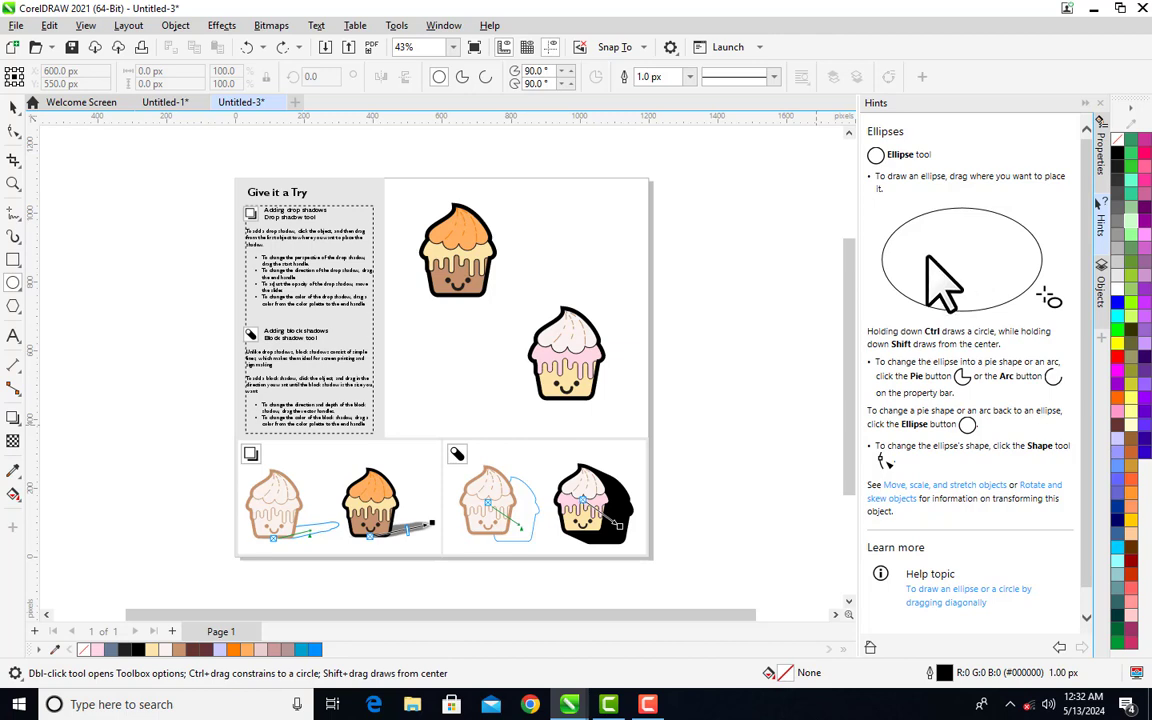
# - In the Untitled-1 document, draw a rectangle about 5.53 by 4.42 inches in the upper part of the page
pyautogui.click(14, 262)
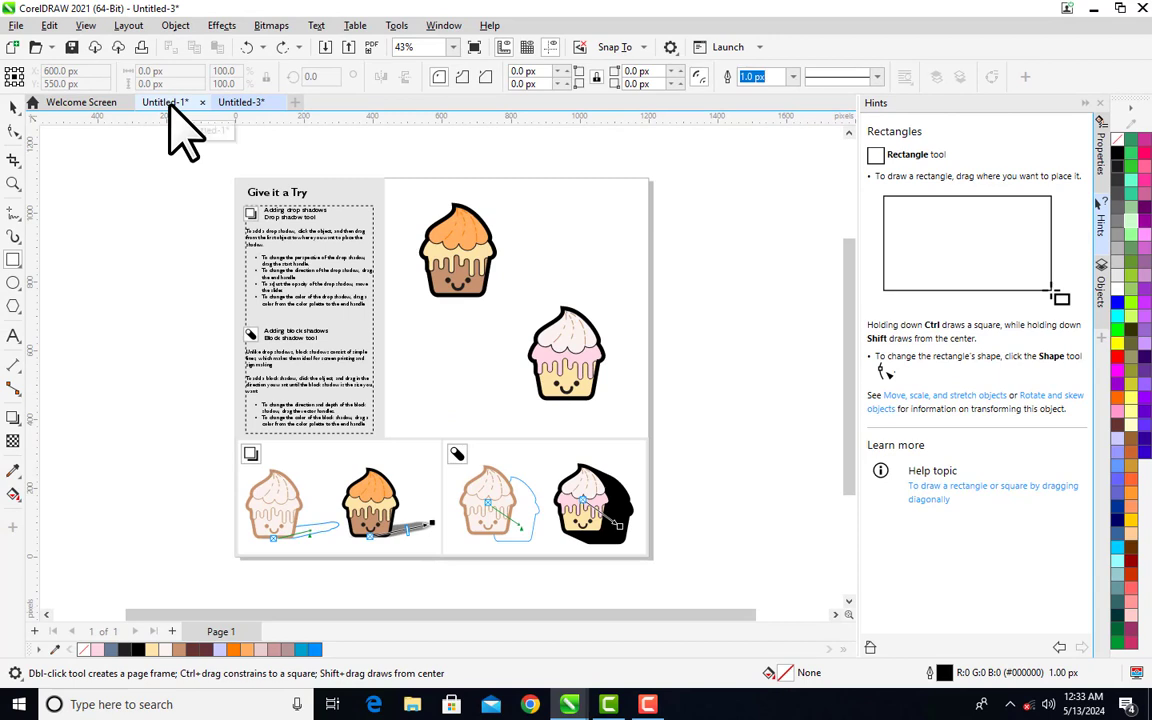
pyautogui.click(170, 106)
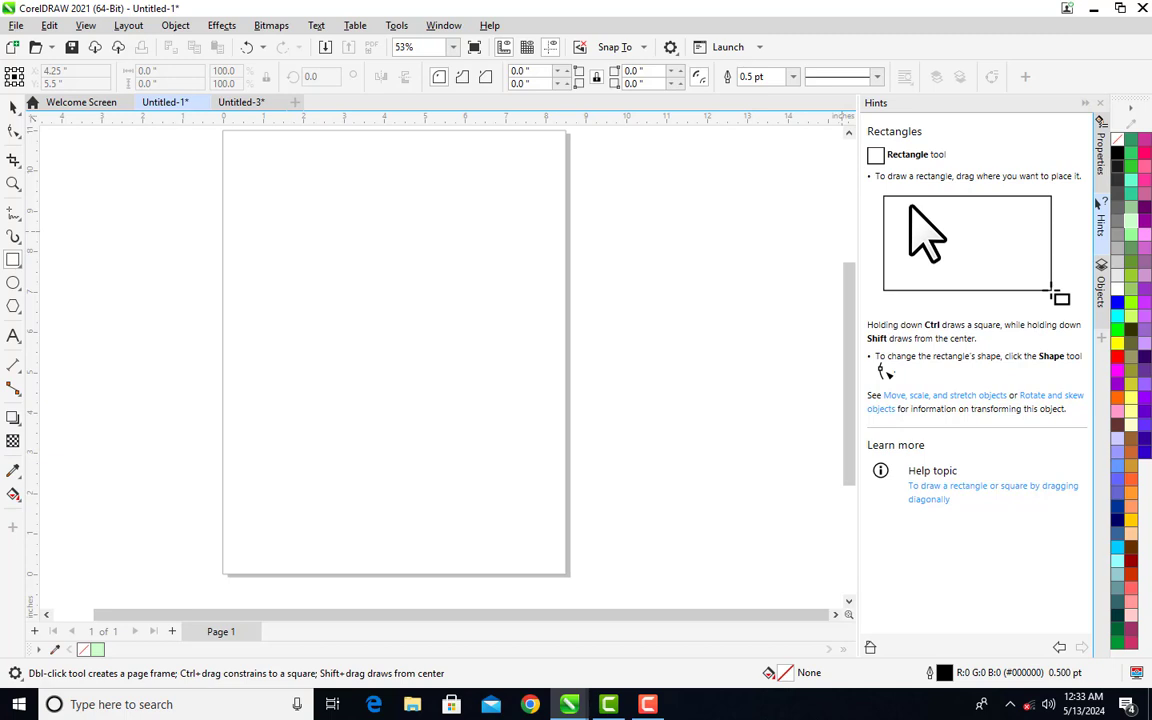
pyautogui.click(245, 168)
pyautogui.moveTo(245, 168); pyautogui.dragTo(469, 345)
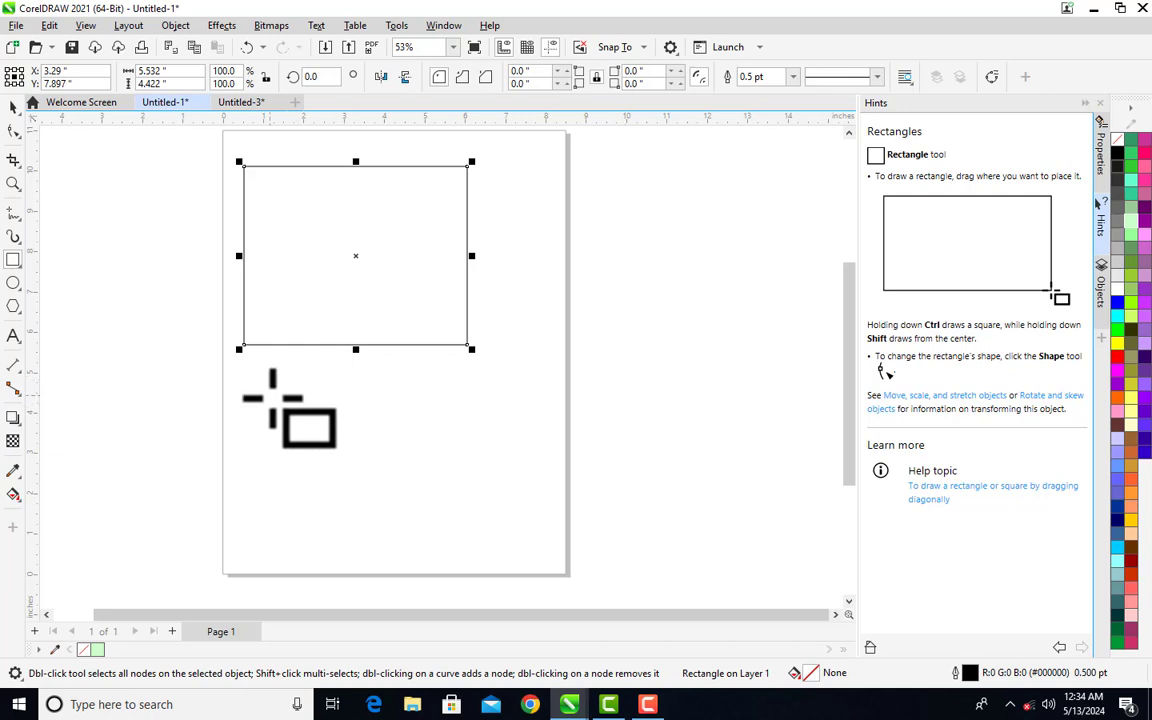
# - Draw and delete a trial rectangle below the first one, and draw a square about 4 inches wide in its place
pyautogui.moveTo(270, 392); pyautogui.dragTo(586, 463)
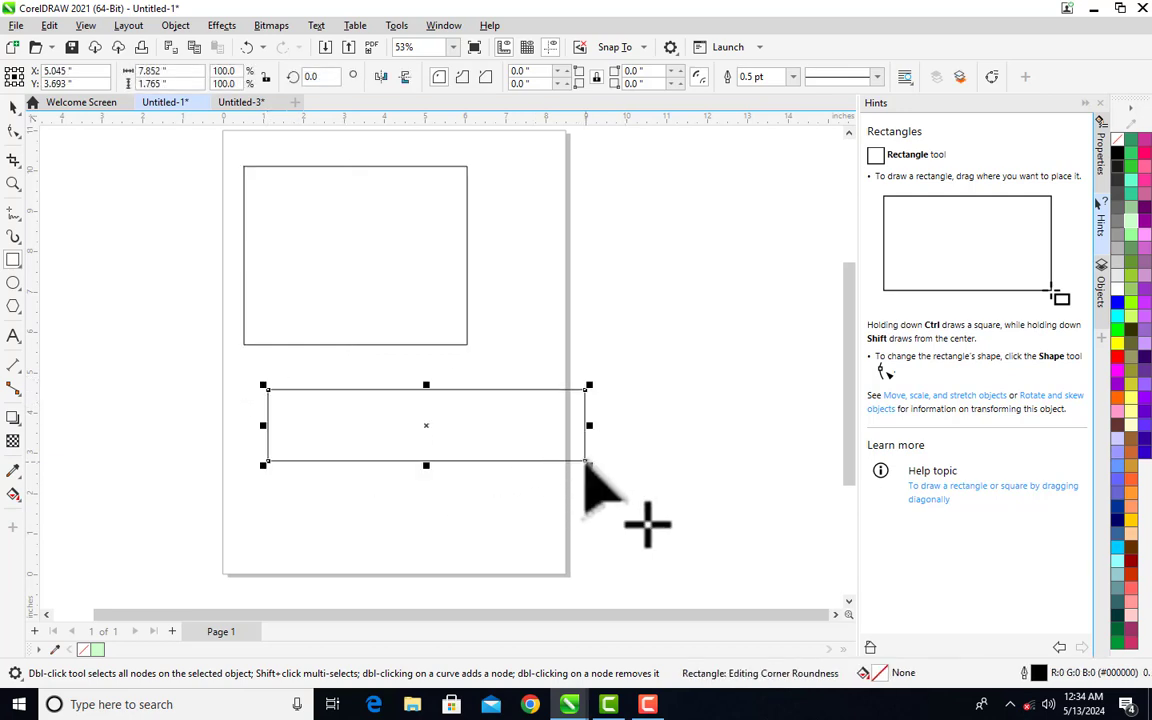
pyautogui.press('Delete')
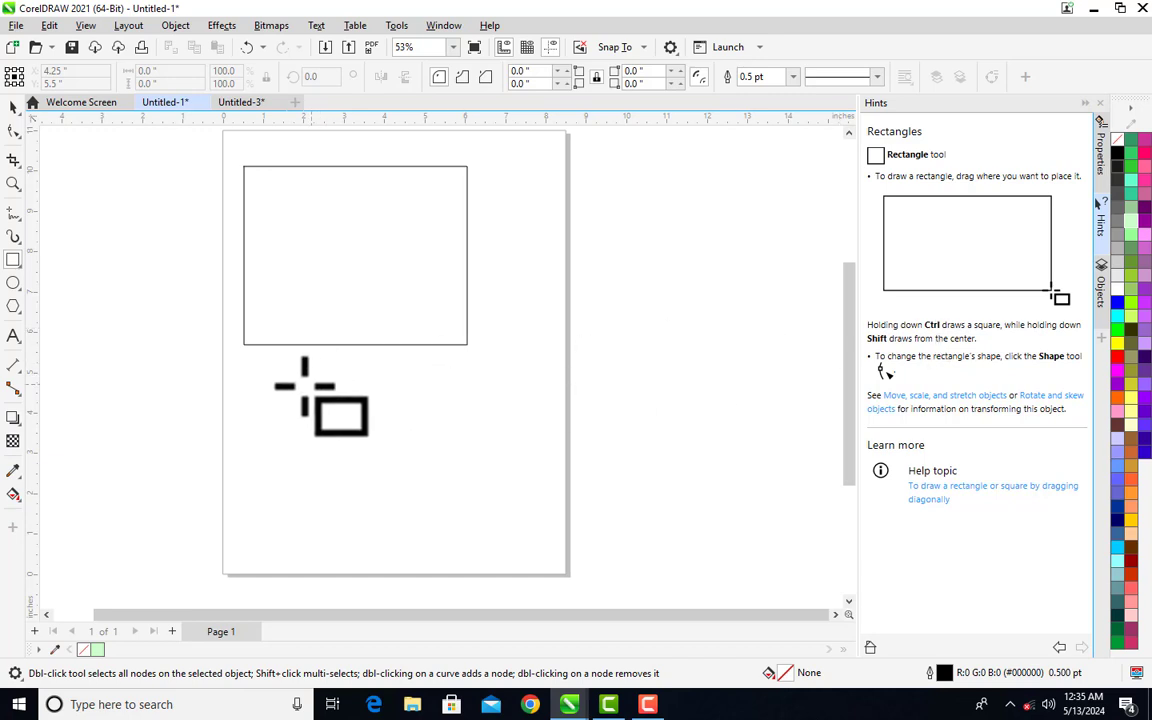
pyautogui.moveTo(262, 374); pyautogui.dragTo(424, 409)
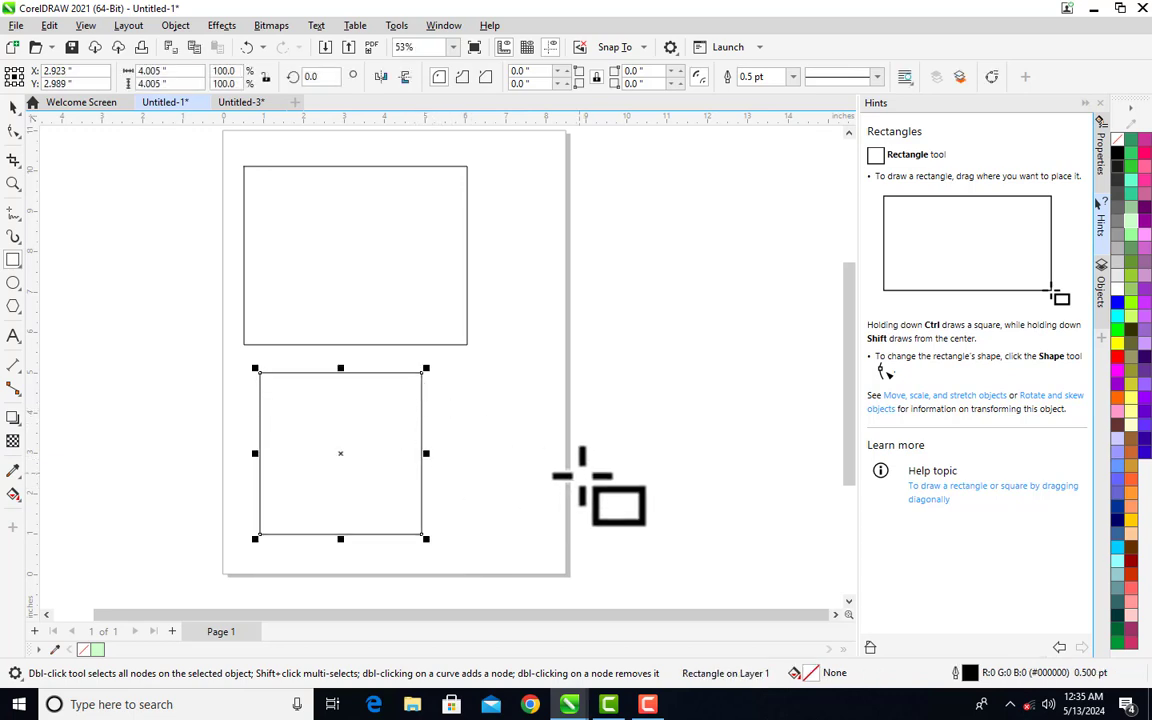
pyautogui.click(582, 477)
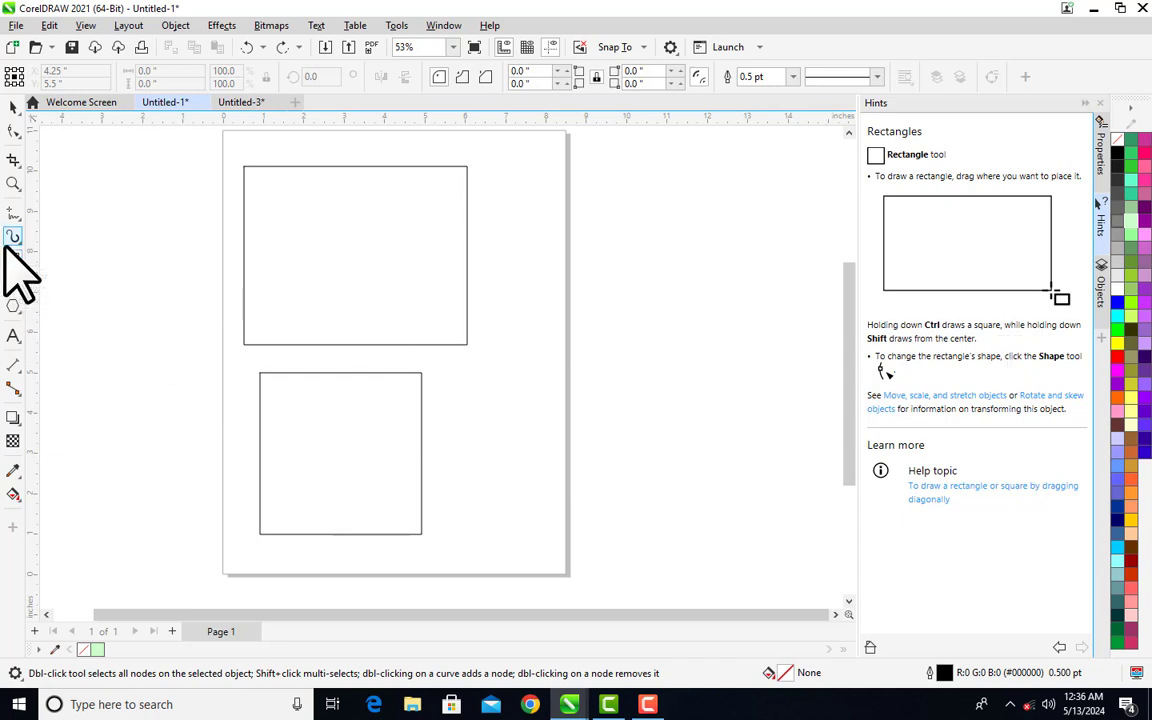
# - View the hints for the Text tool and show its character settings in the Properties docker
pyautogui.click(13, 336)
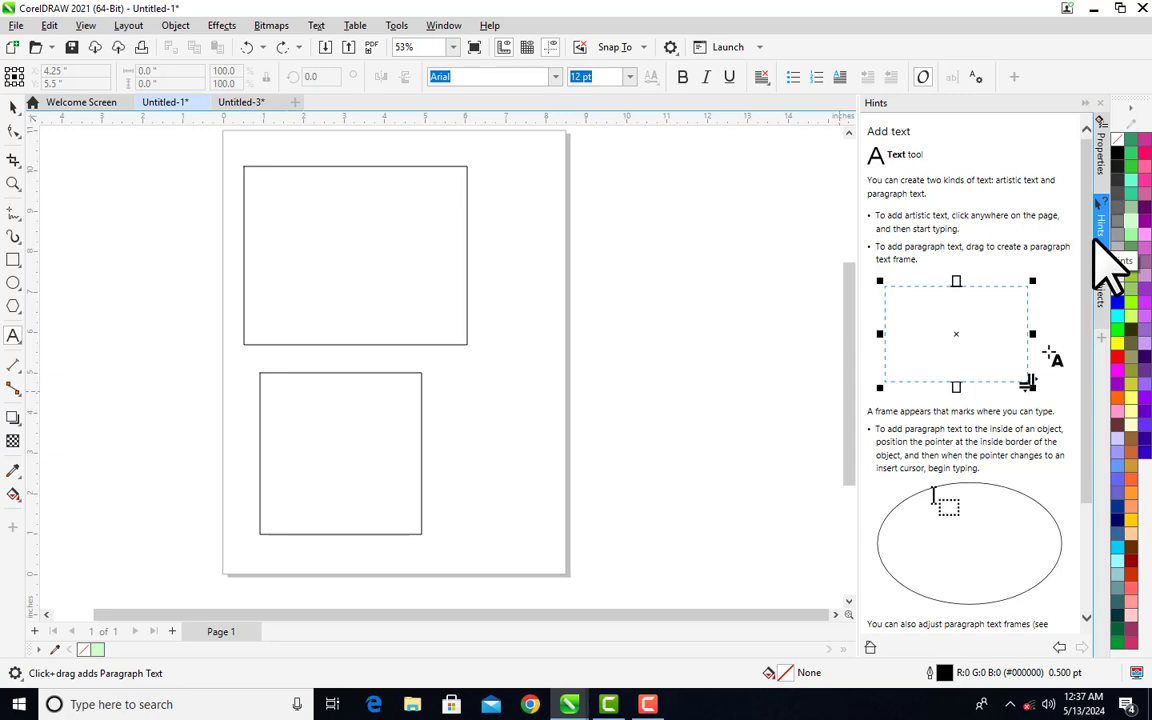
pyautogui.click(1100, 150)
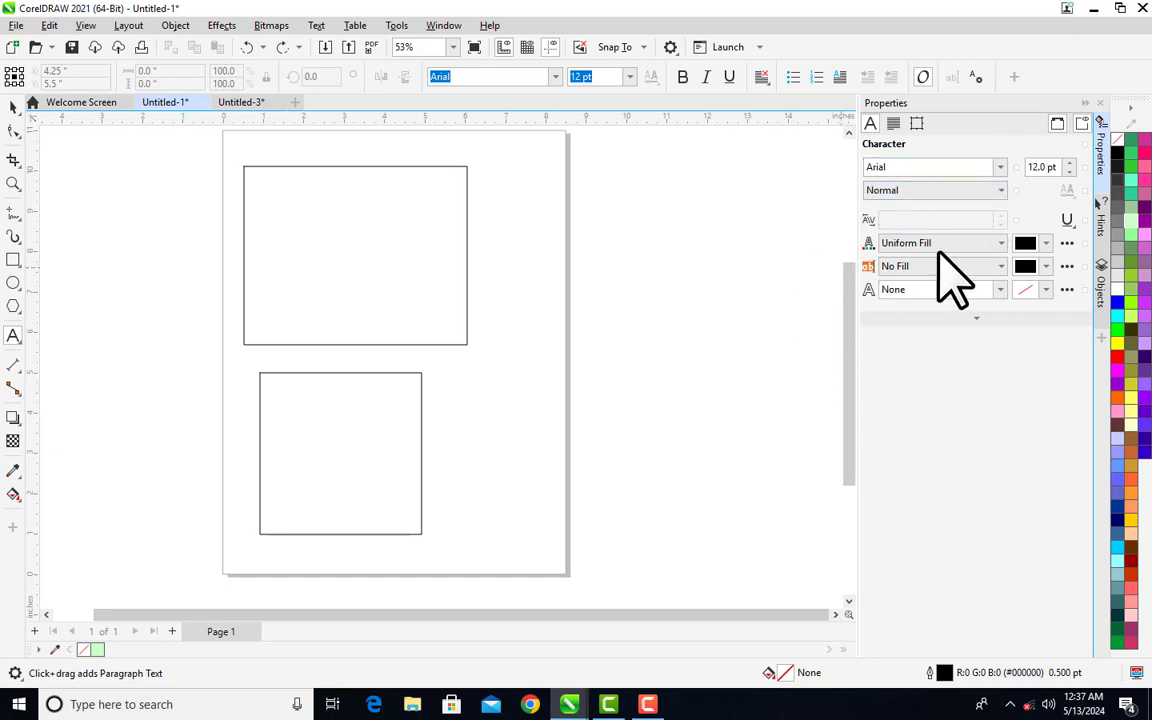
pyautogui.click(472, 385)
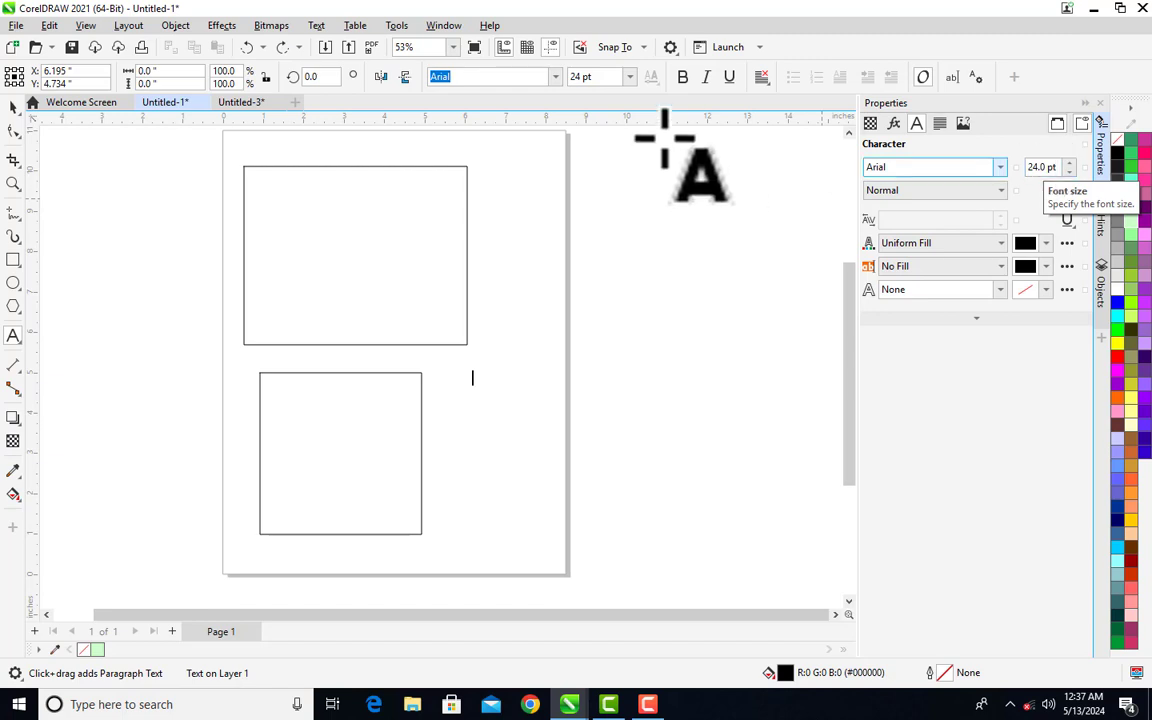
pyautogui.click(629, 78)
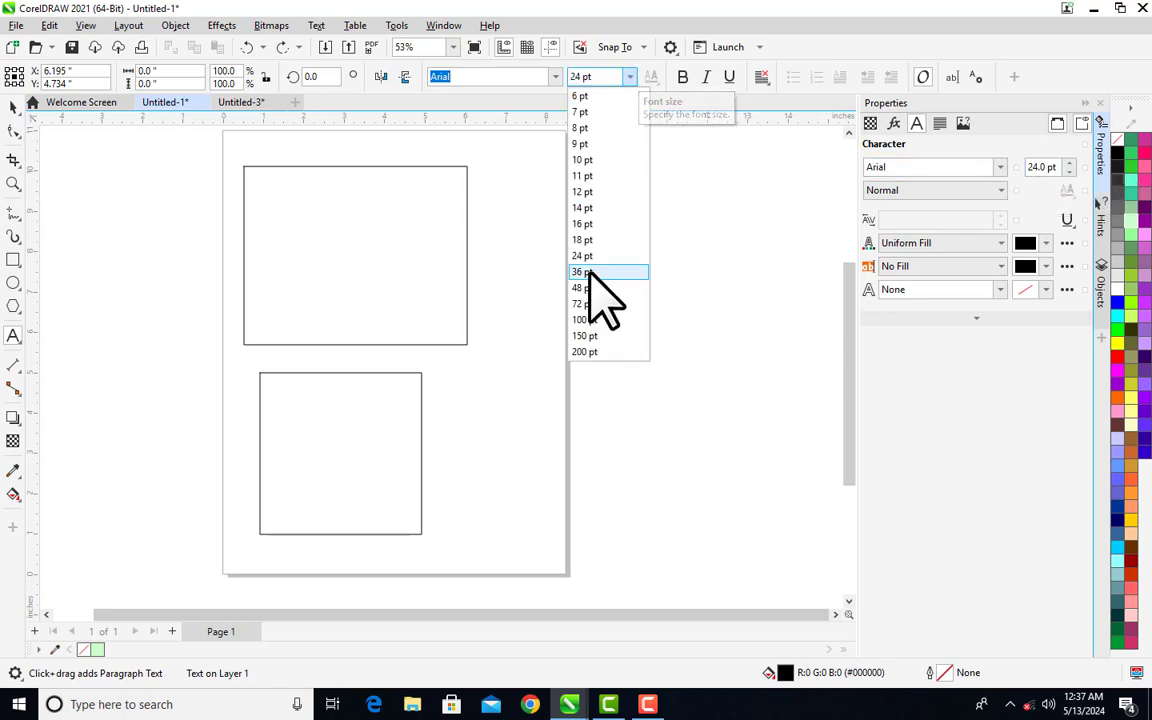
pyautogui.press('Escape')
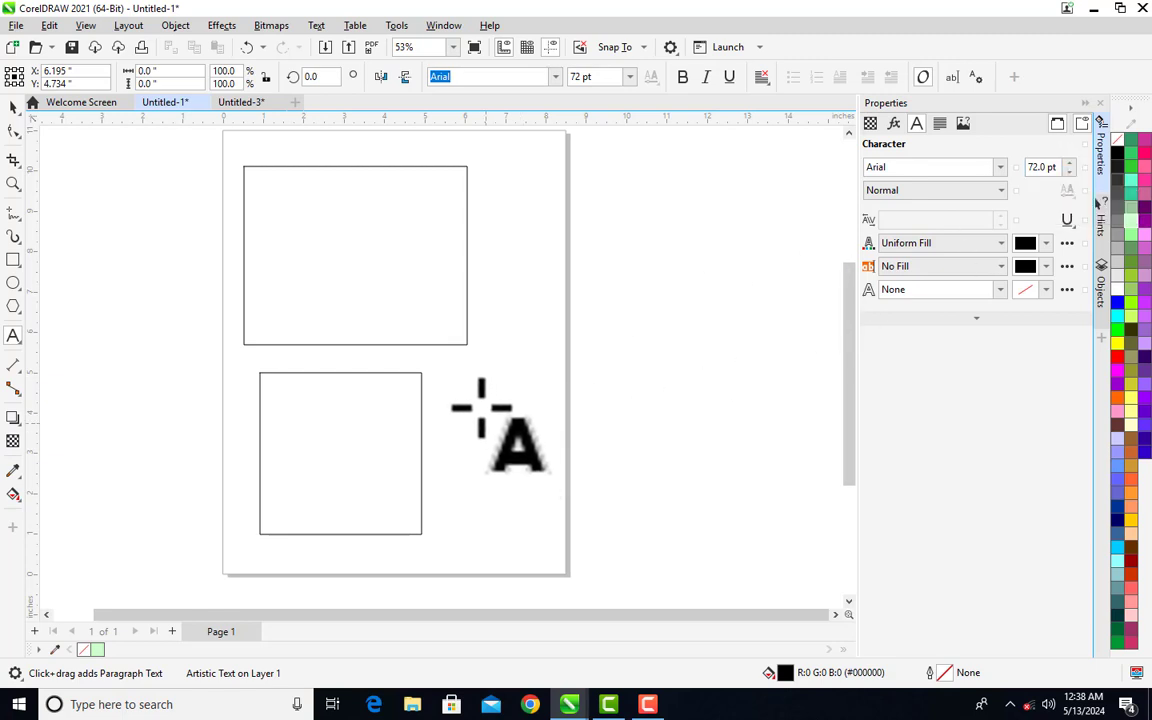
# - Add the artistic text "ola" beside the square and set its font size to 72 pt
pyautogui.click(446, 378)
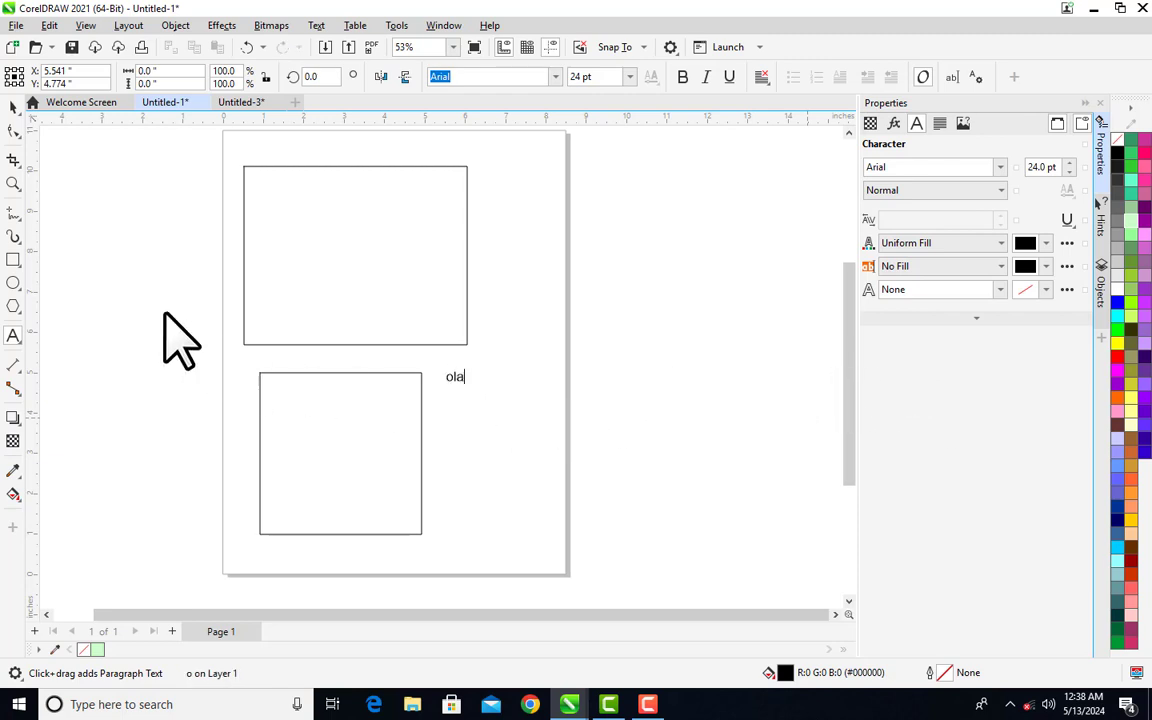
pyautogui.click(12, 107)
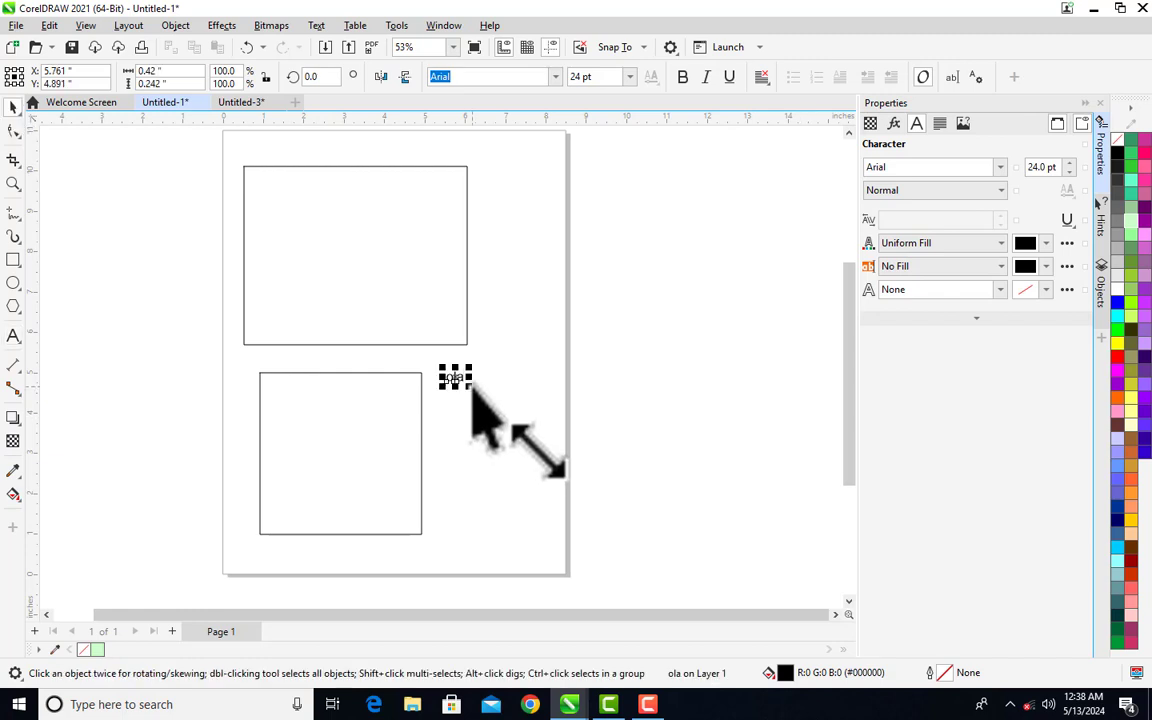
pyautogui.click(628, 77)
pyautogui.click(587, 305)
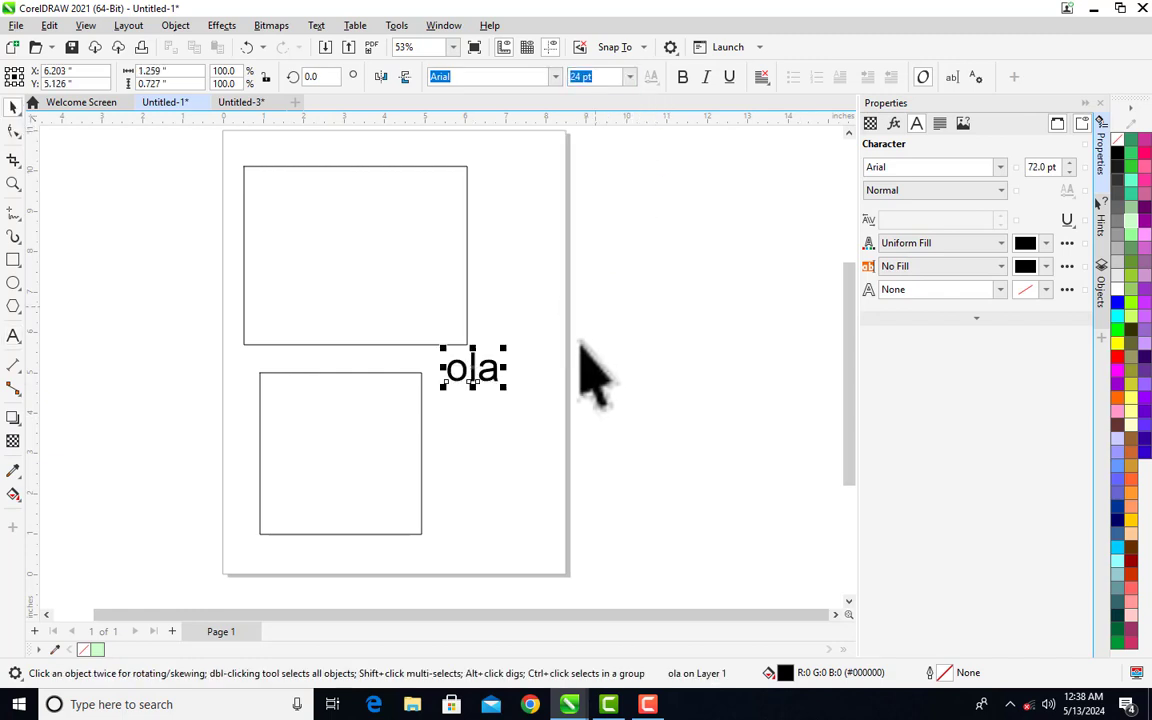
# - Scale the "ola" text up to about 139 pt and change its font to Bauhaus 93
pyautogui.moveTo(507, 349); pyautogui.dragTo(587, 320)
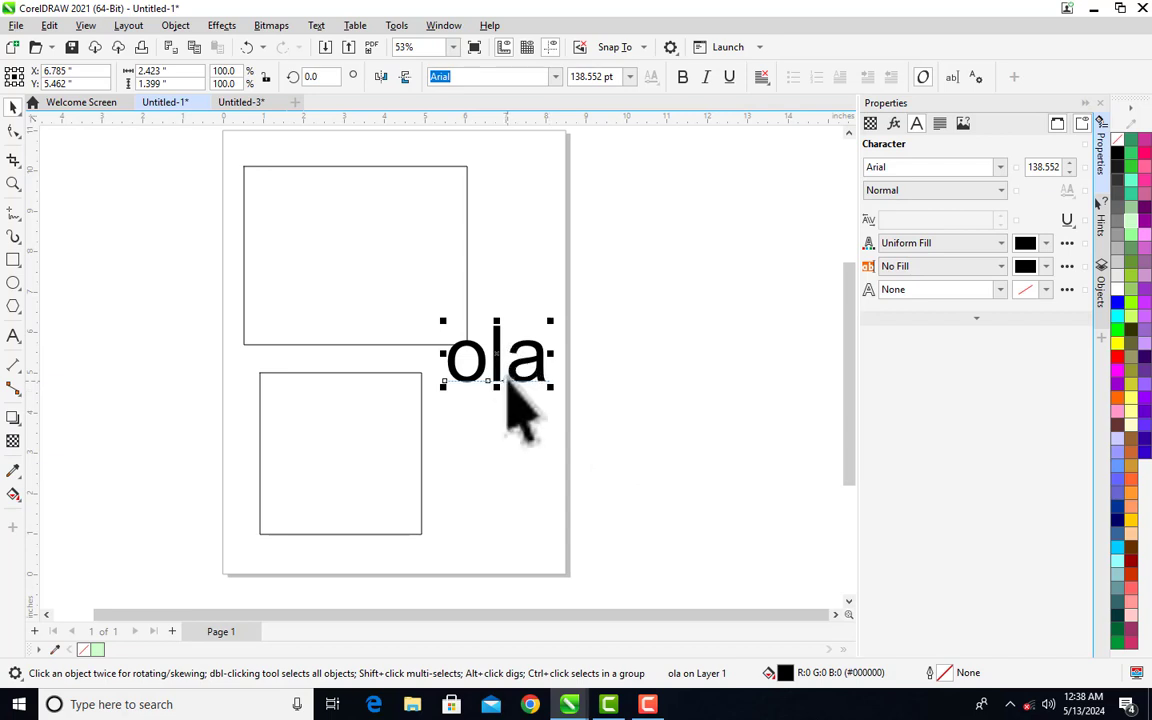
pyautogui.click(997, 167)
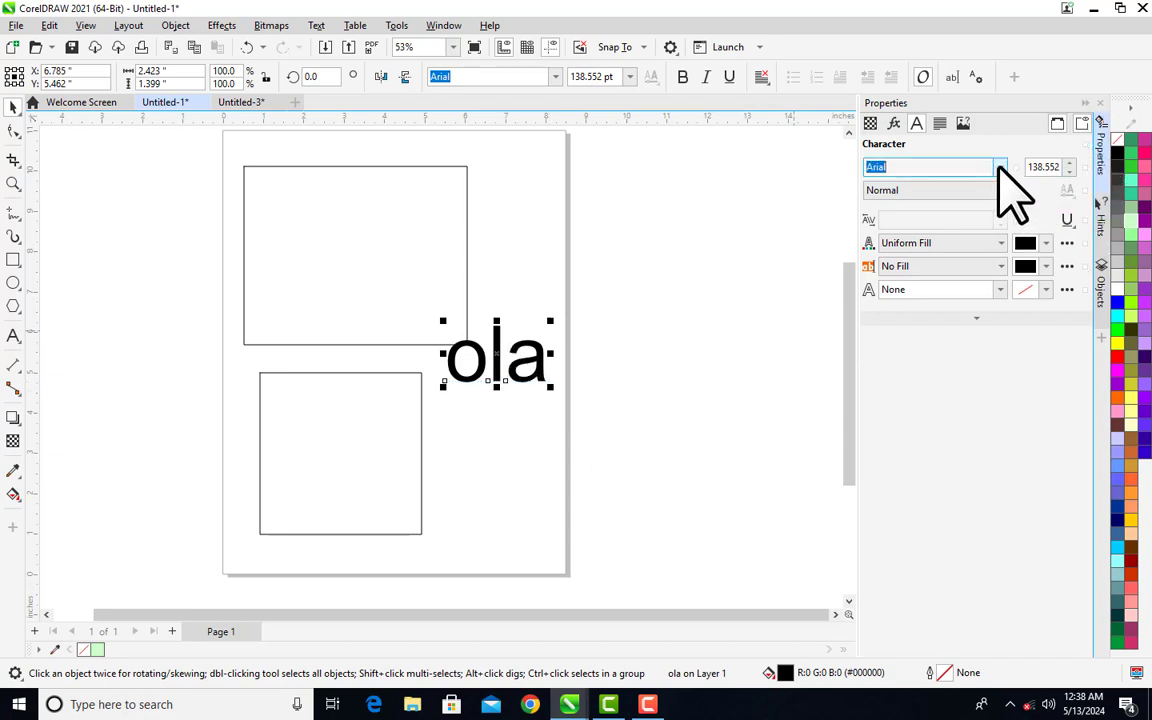
pyautogui.click(1000, 168)
pyautogui.click(948, 318)
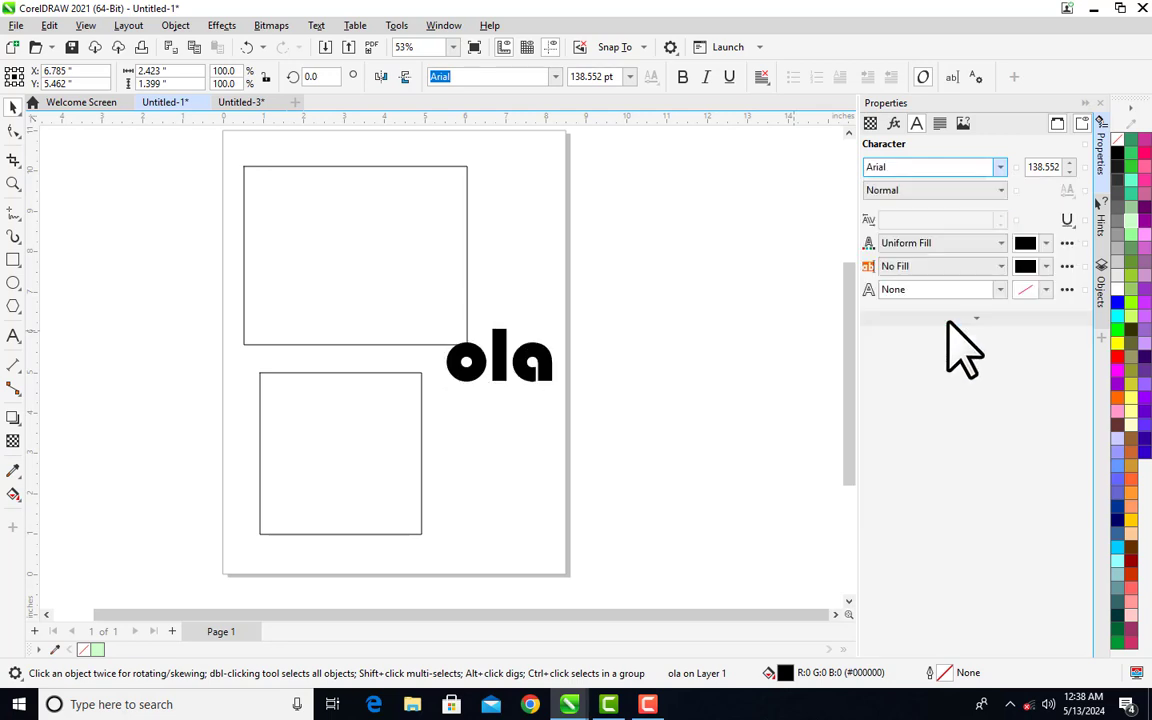
pyautogui.click(679, 396)
pyautogui.click(465, 356)
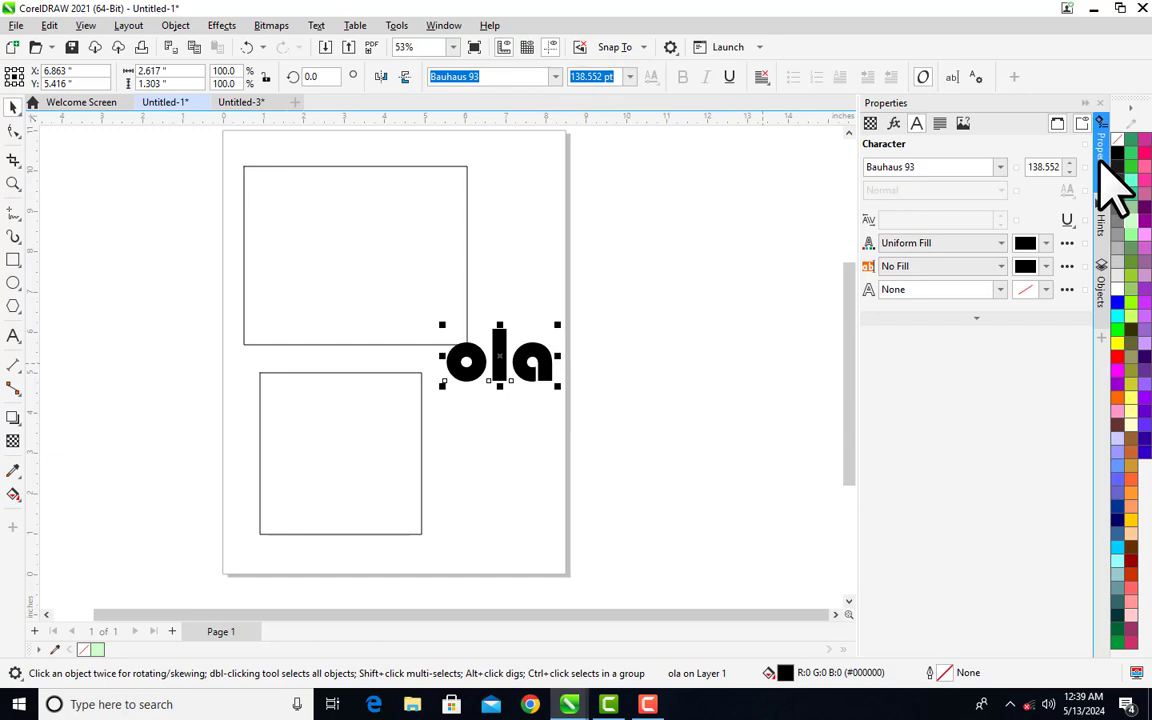
# - Collapse and reopen the Properties docker, and move the "ola" text to about X 8.05, Y 3.83 inches
pyautogui.click(1099, 160)
pyautogui.click(1098, 161)
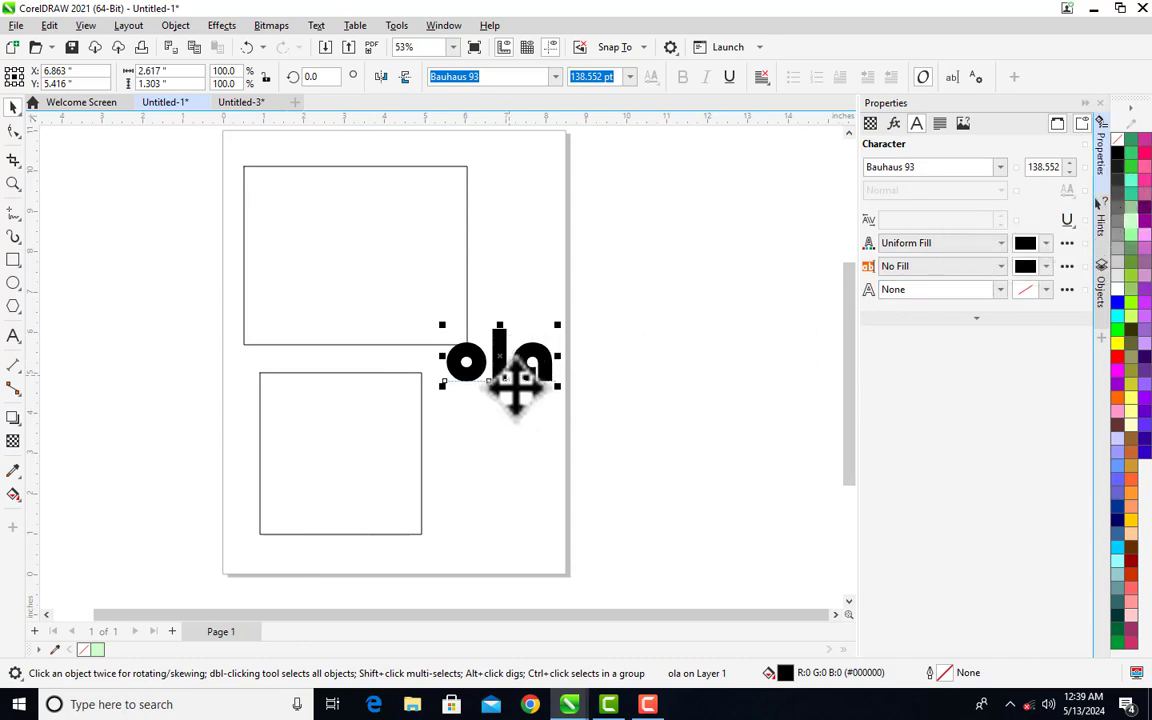
pyautogui.moveTo(505, 365); pyautogui.dragTo(553, 438)
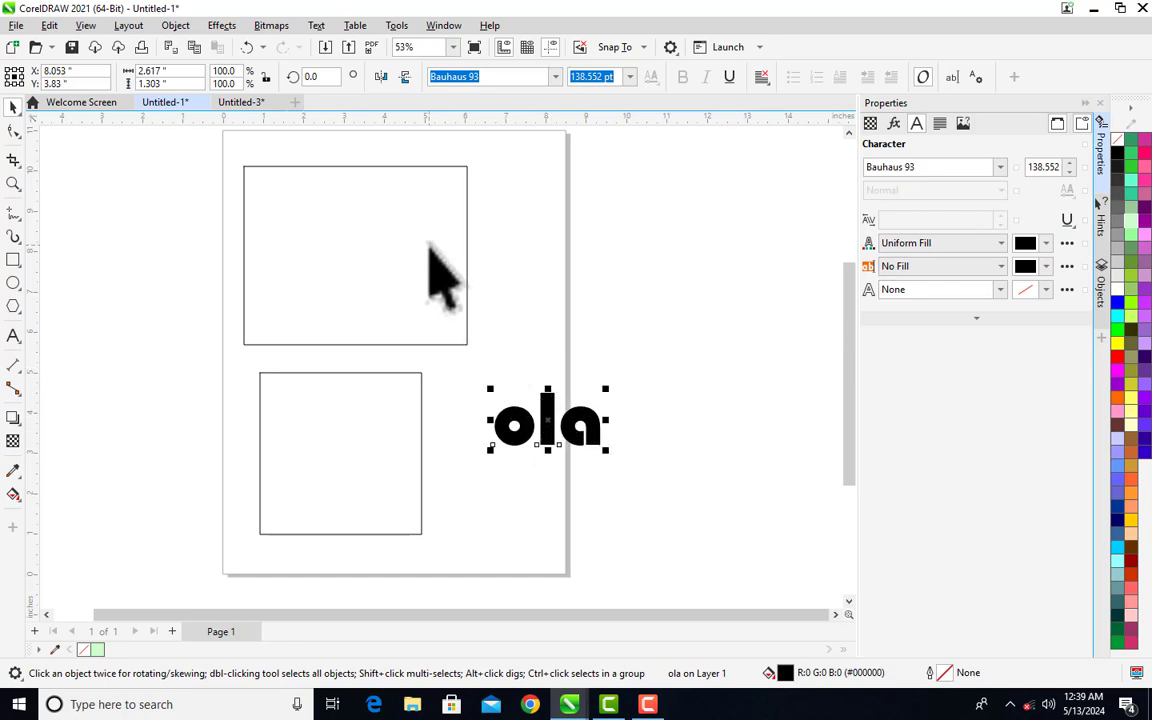
# - Set the outline width of the upper rectangle to 8 pt in the Properties docker
pyautogui.click(431, 246)
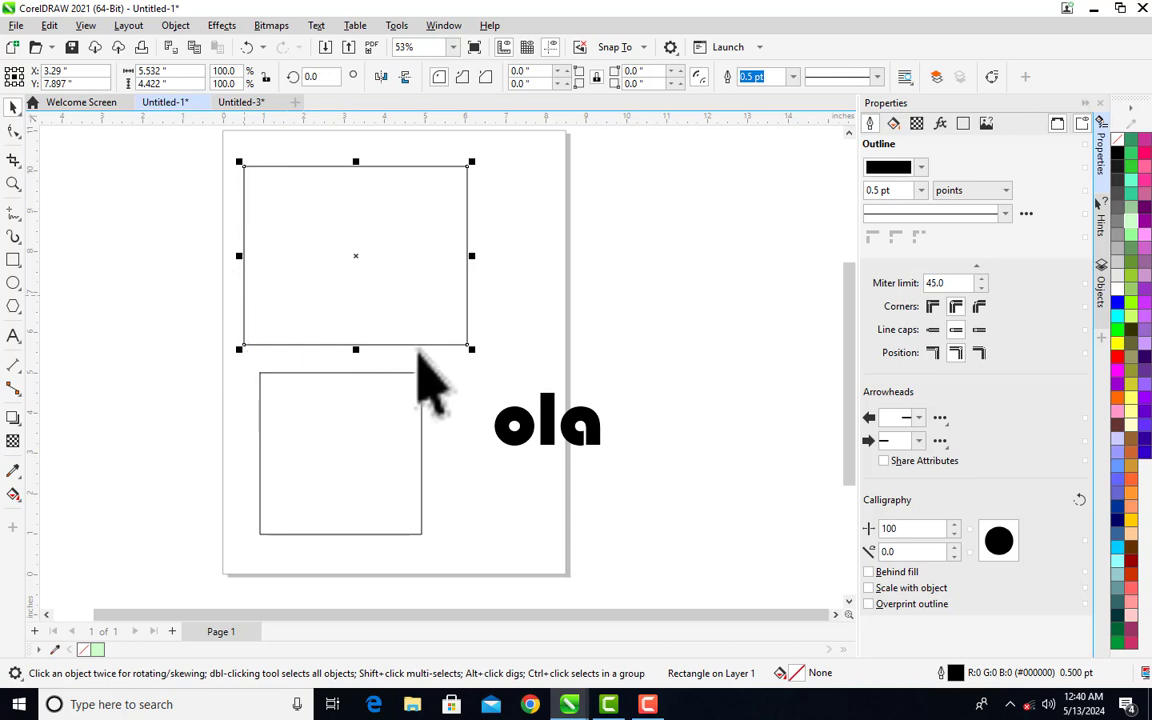
pyautogui.click(920, 191)
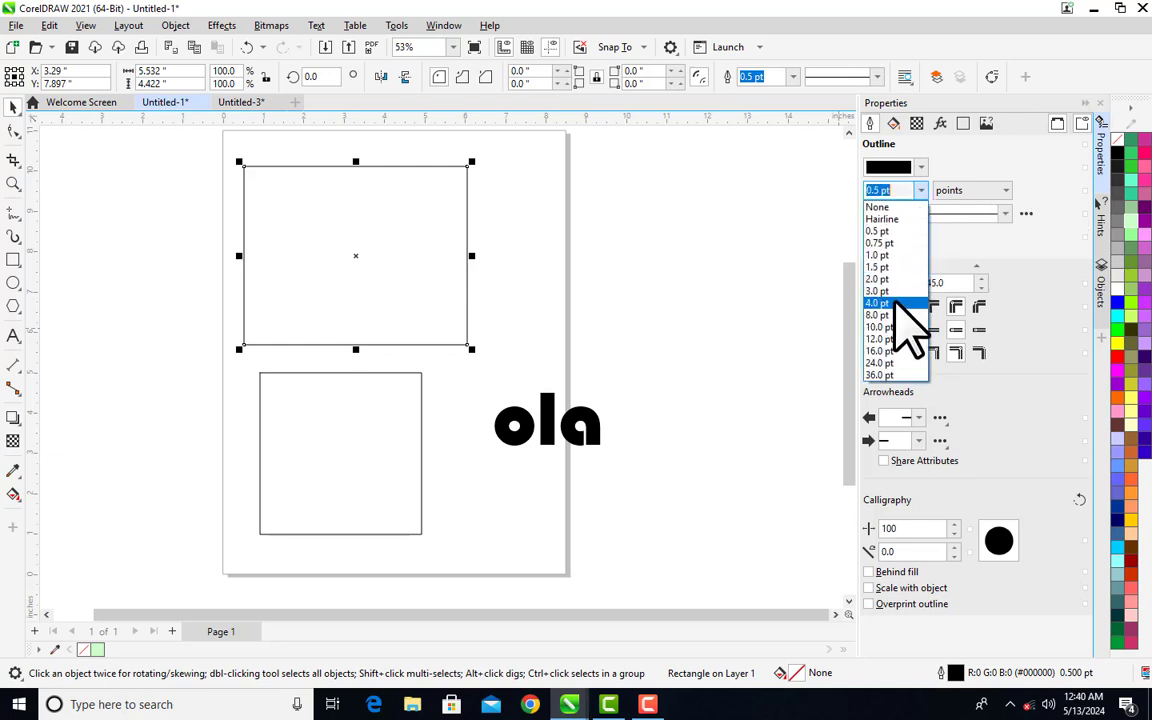
pyautogui.click(893, 315)
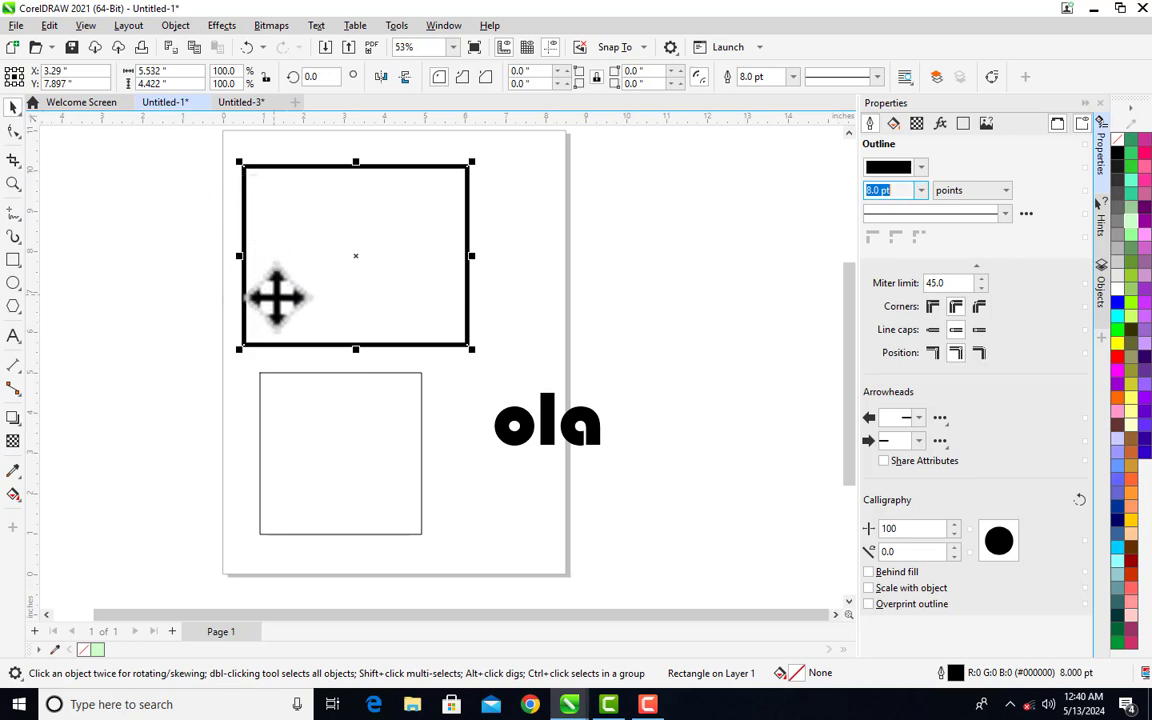
# - Change the upper rectangle's outline color to dark red #BD2020 and close the color picker
pyautogui.click(918, 167)
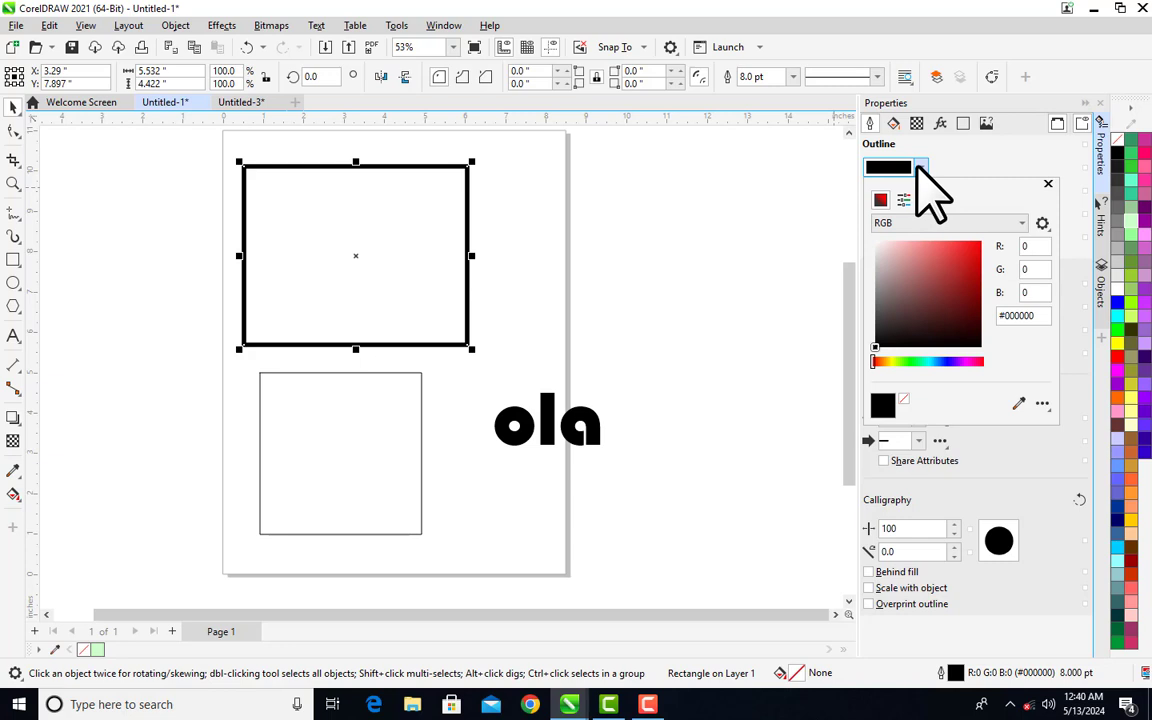
pyautogui.click(918, 167)
pyautogui.click(918, 167)
pyautogui.click(962, 268)
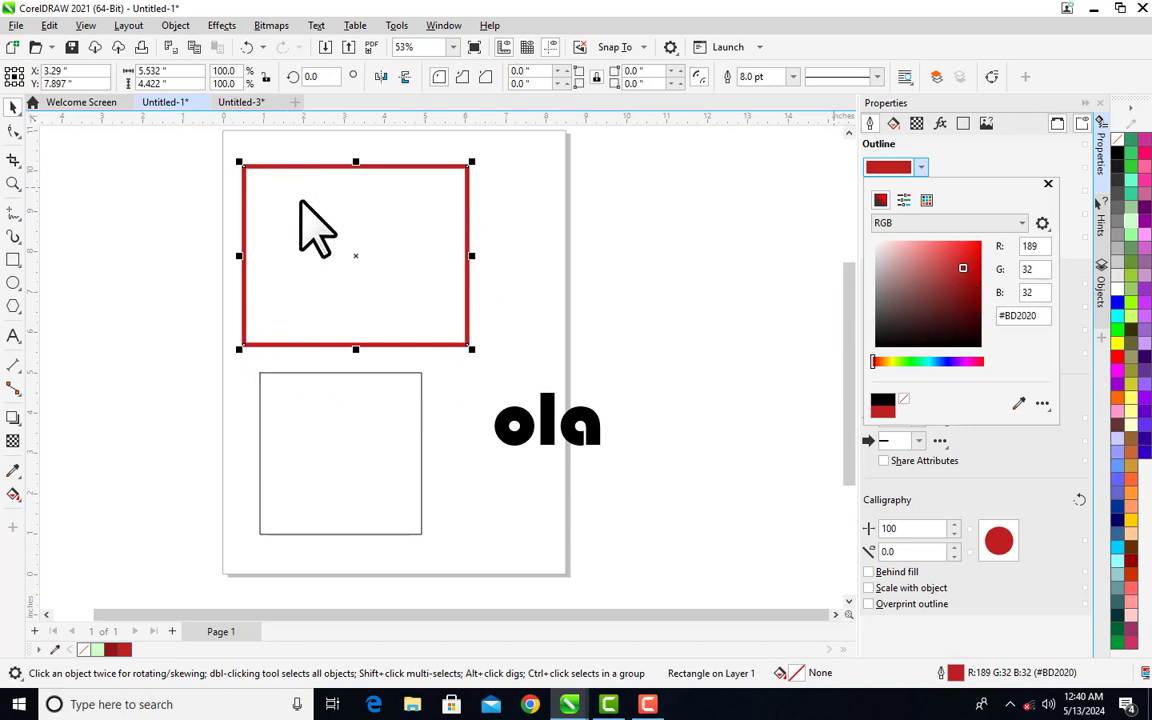
pyautogui.click(1000, 166)
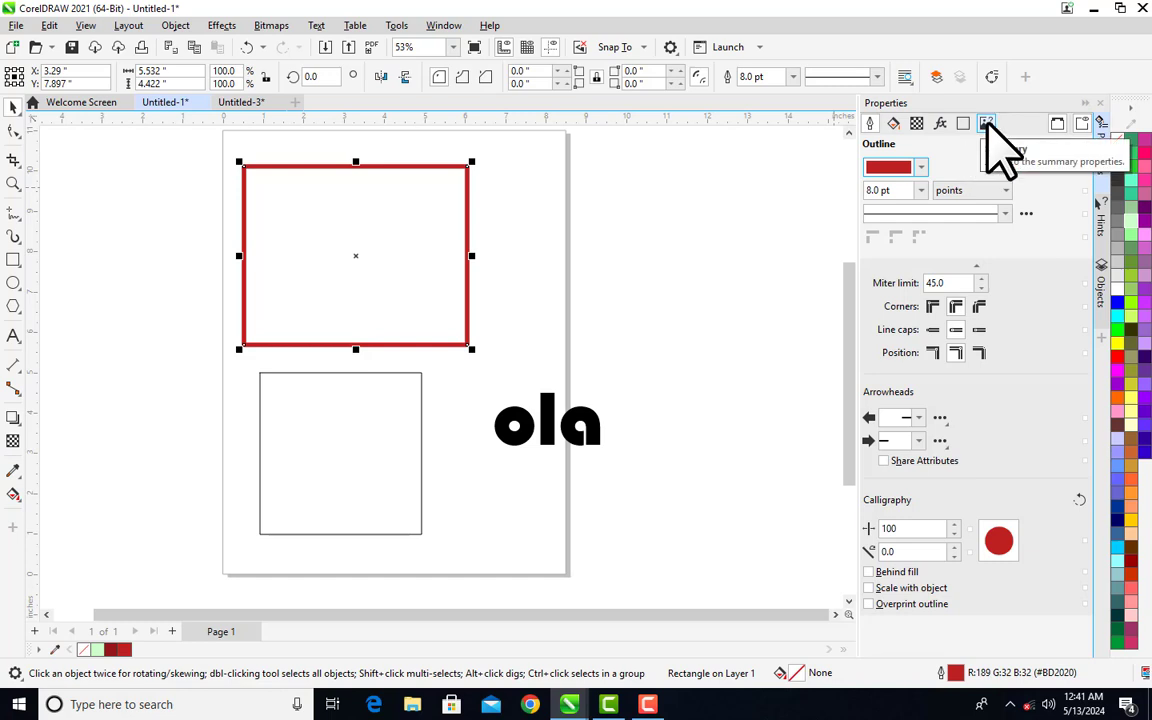
# - Try a uniform fill and a fountain fill on the upper rectangle, and apply a bitmap pattern fill of green grass
pyautogui.click(896, 126)
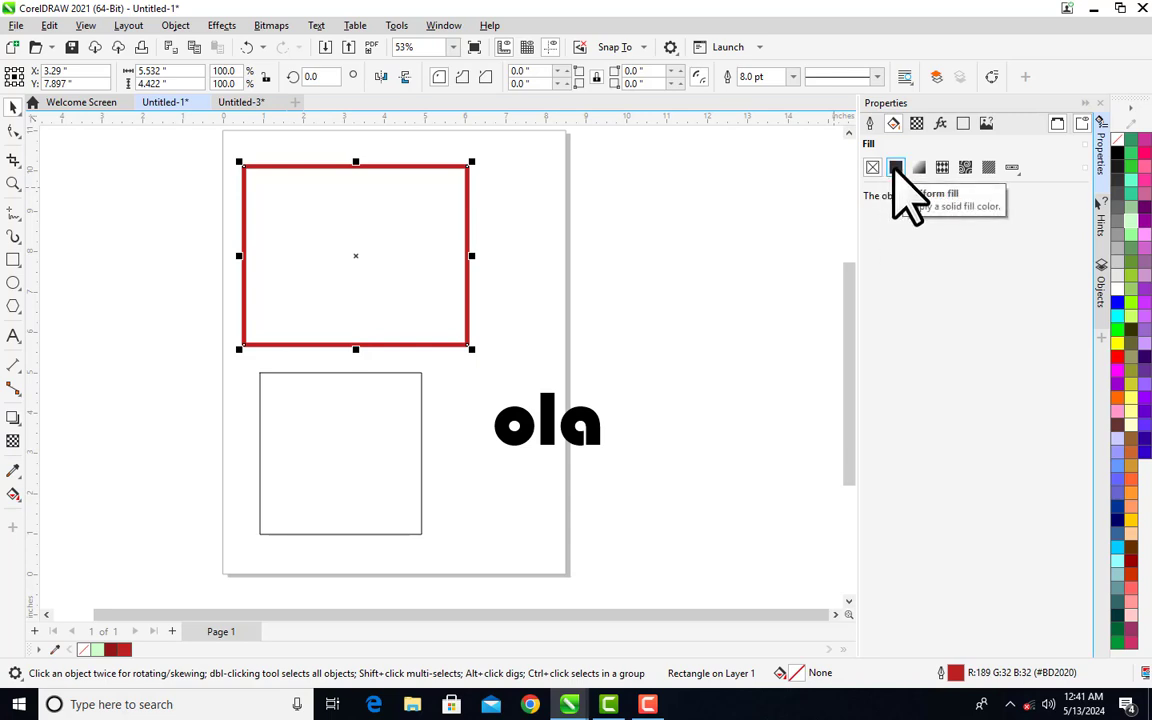
pyautogui.click(896, 169)
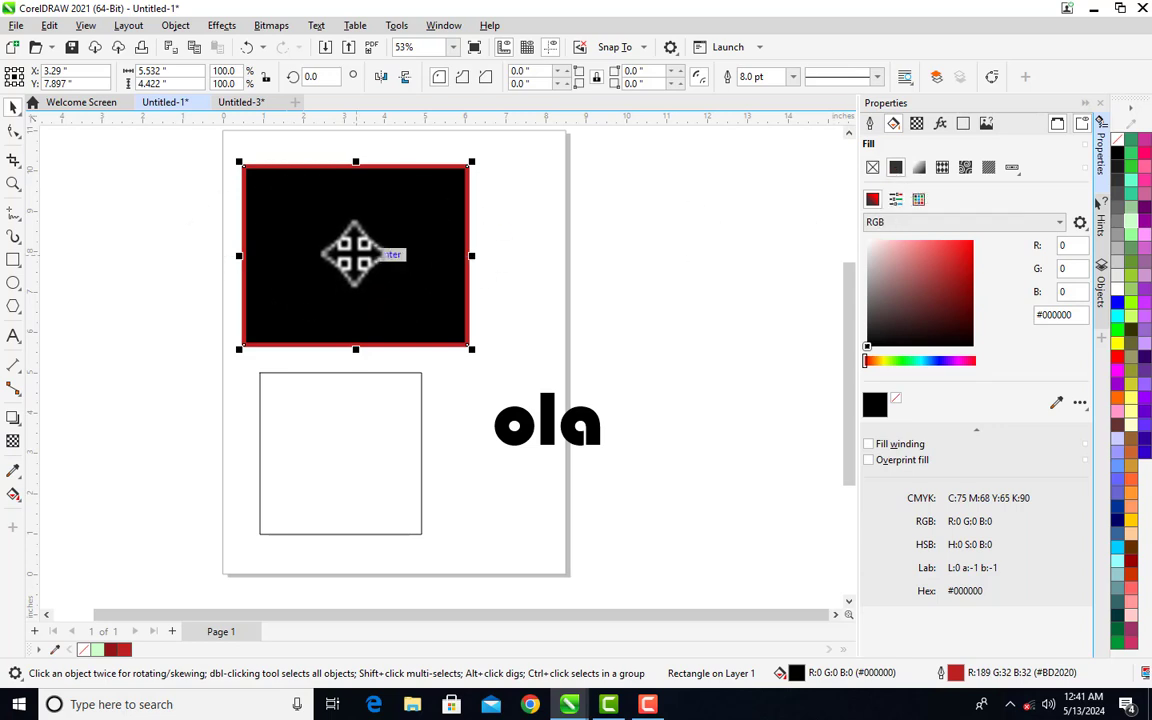
pyautogui.click(918, 169)
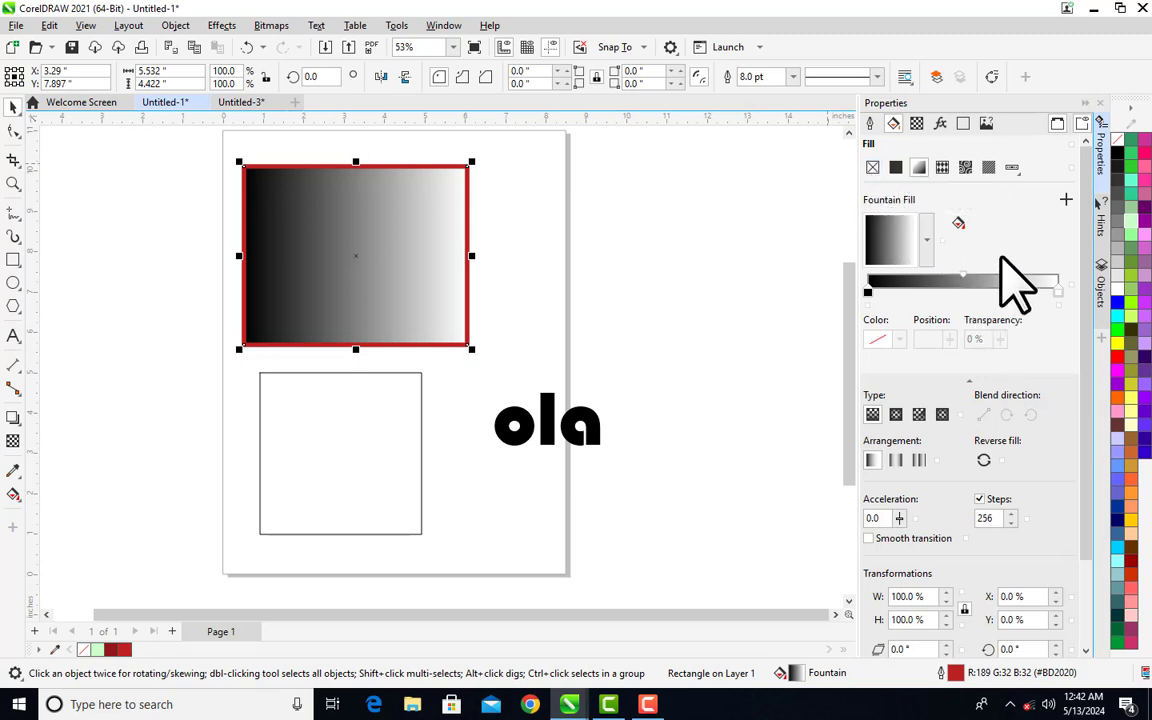
pyautogui.click(965, 168)
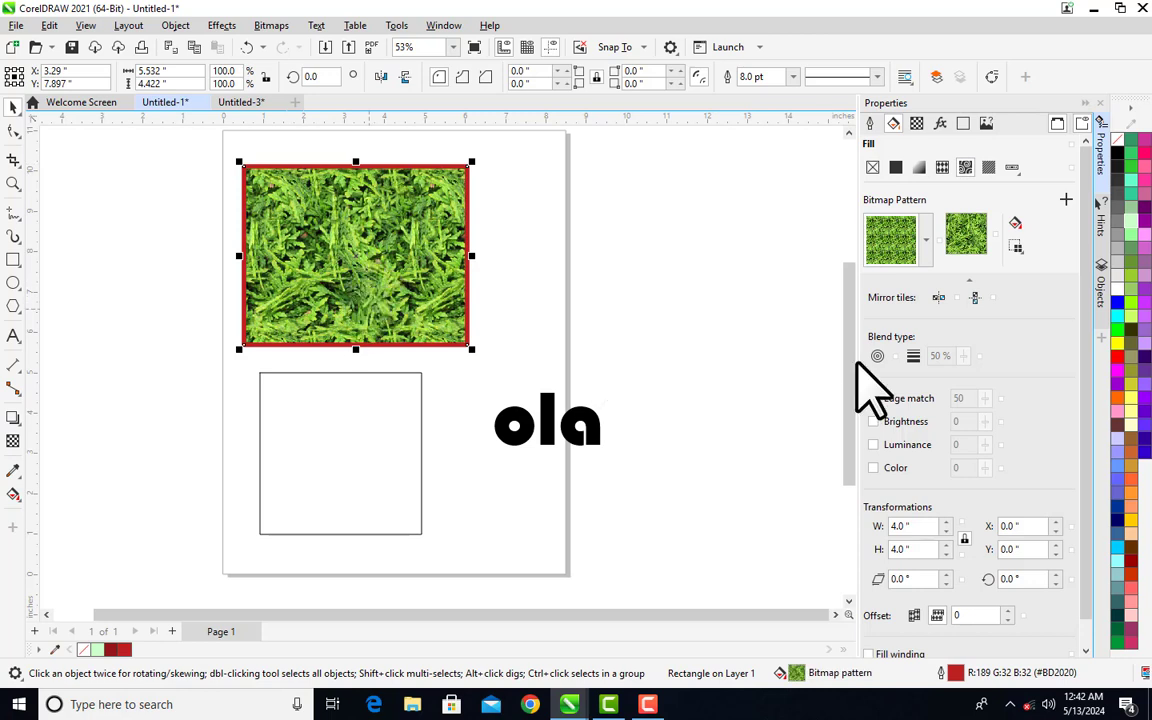
# - Change the upper rectangle's bitmap pattern fill to the red brick pattern, Bitmap Pattern 021
pyautogui.click(928, 238)
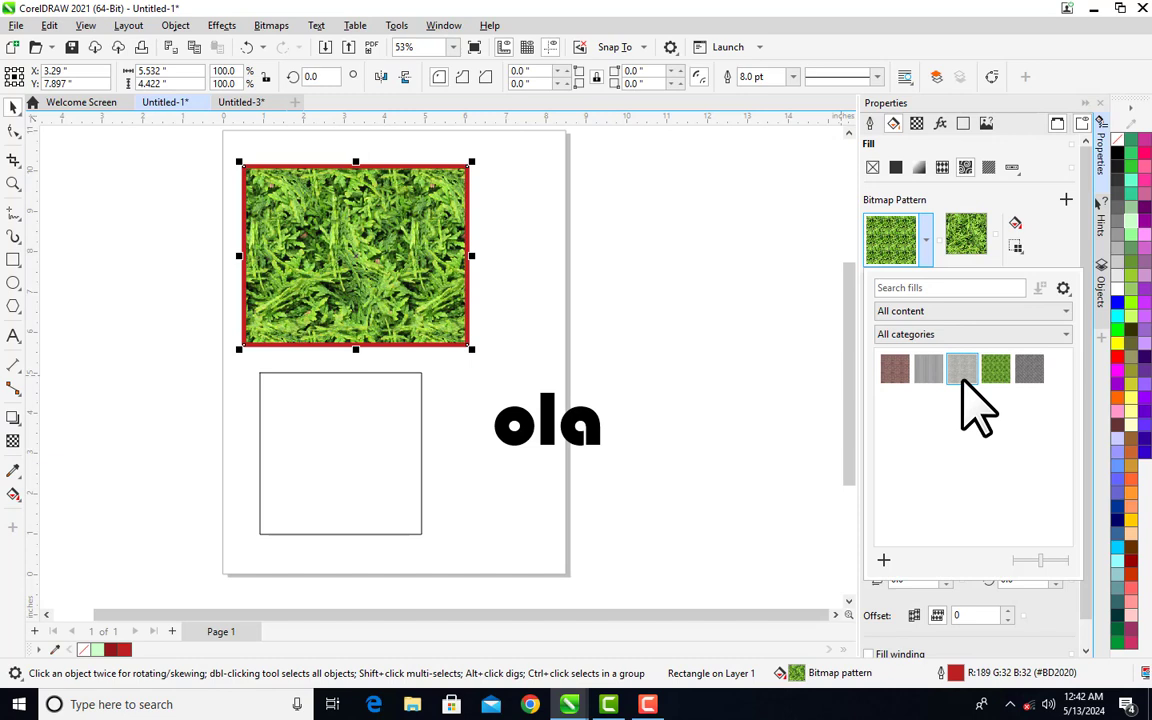
pyautogui.click(903, 374)
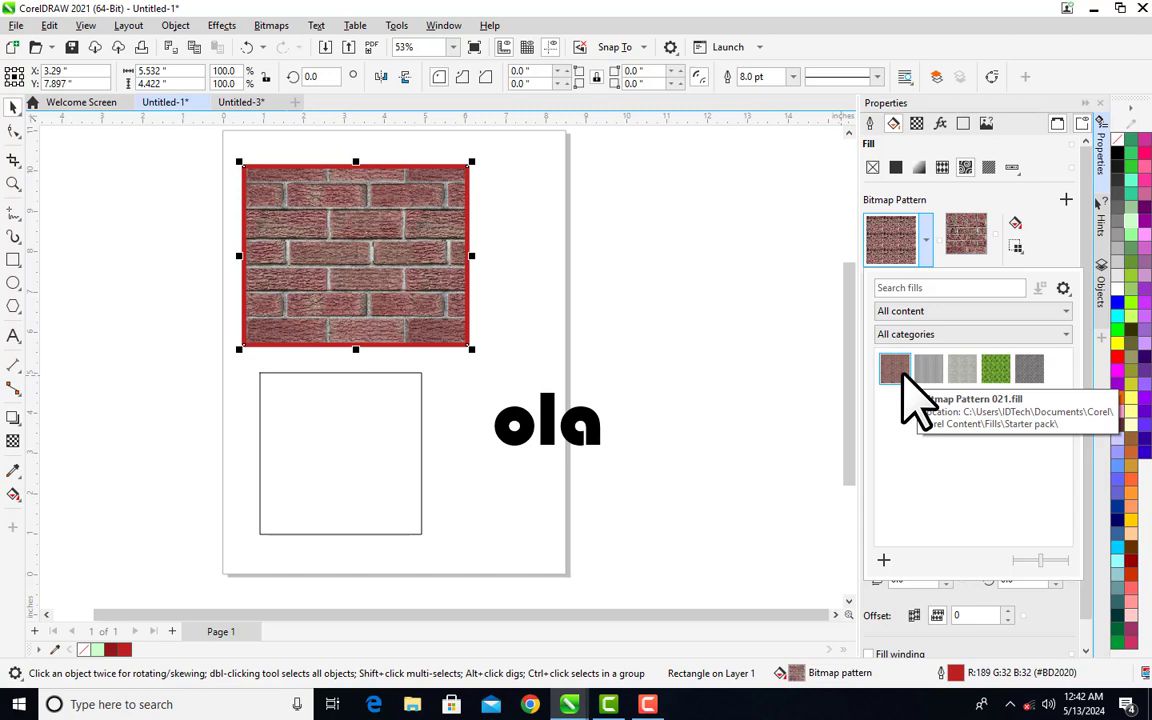
# - Try a fountain transparency and a vector pattern transparency on the brick rectangle, and remove the transparency
pyautogui.click(917, 126)
pyautogui.click(918, 128)
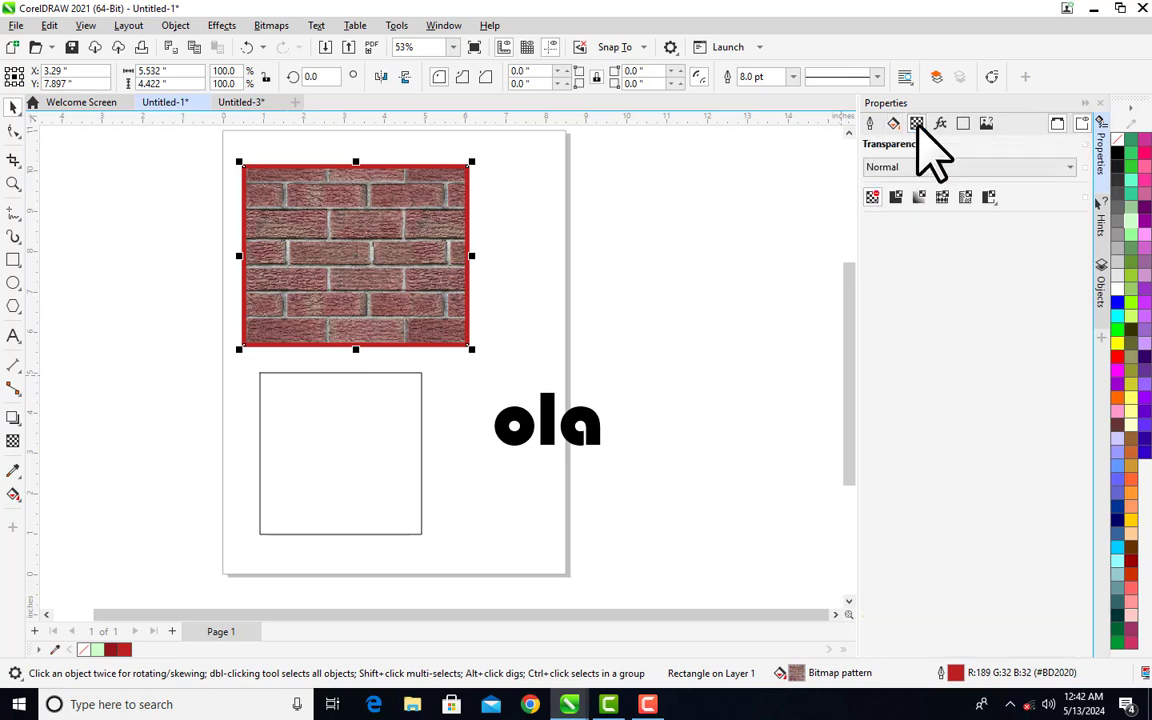
pyautogui.click(920, 198)
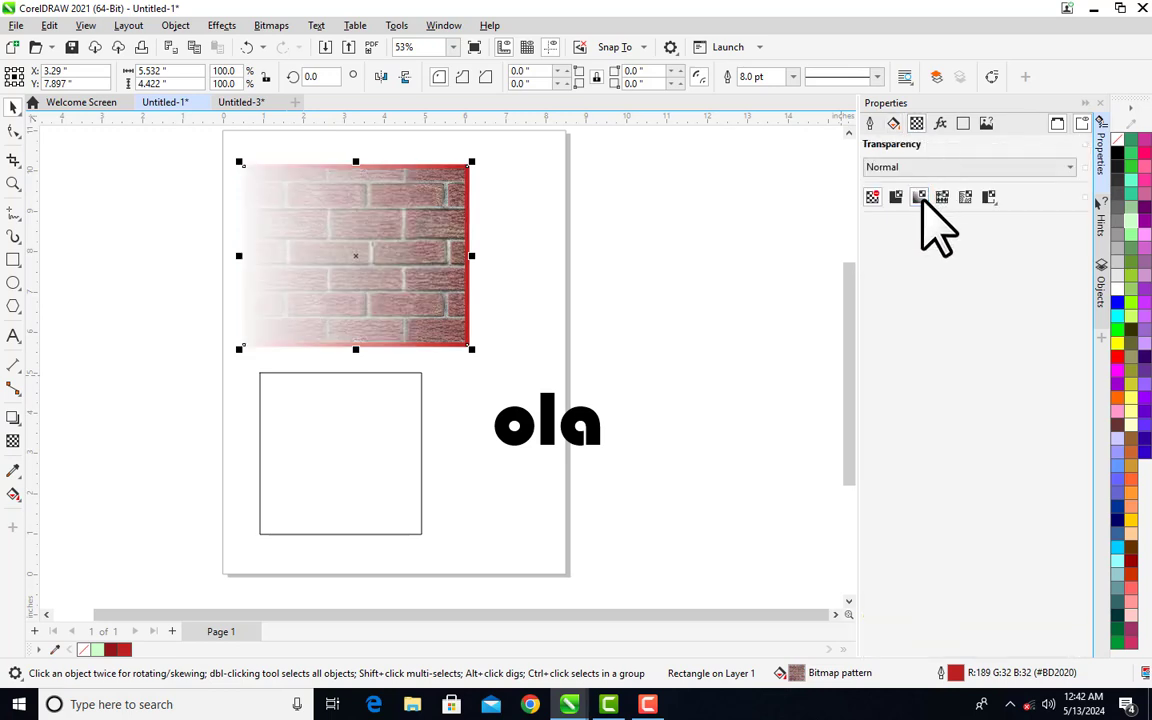
pyautogui.click(942, 197)
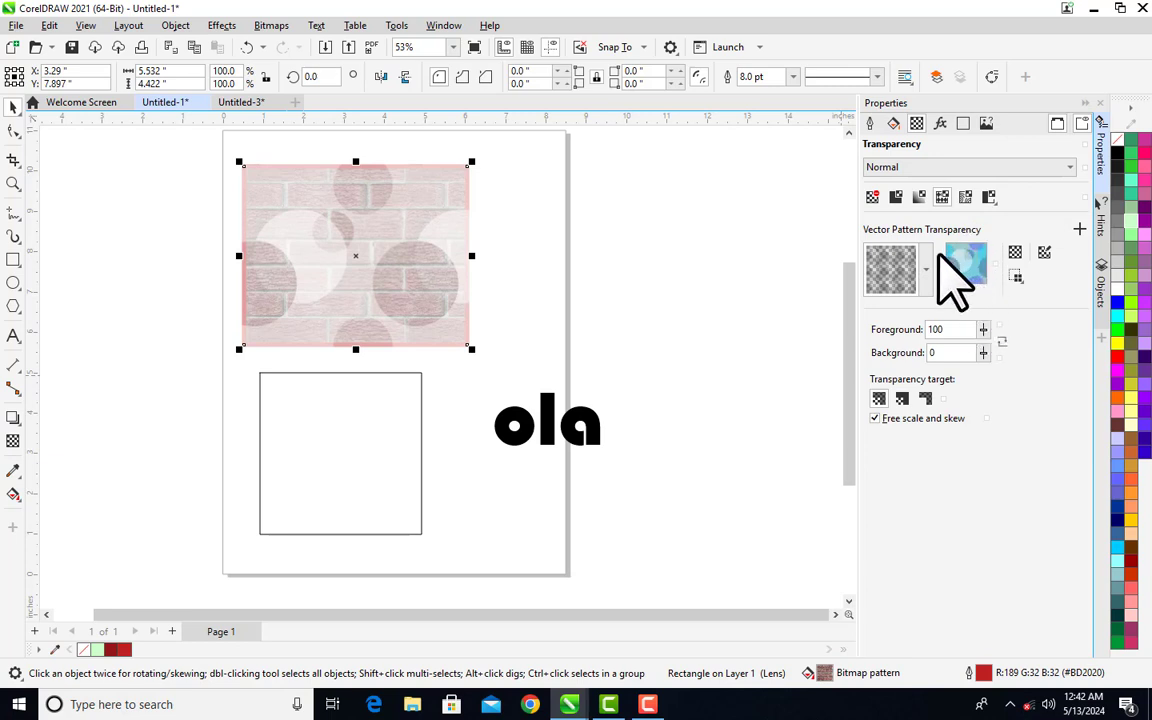
pyautogui.click(871, 197)
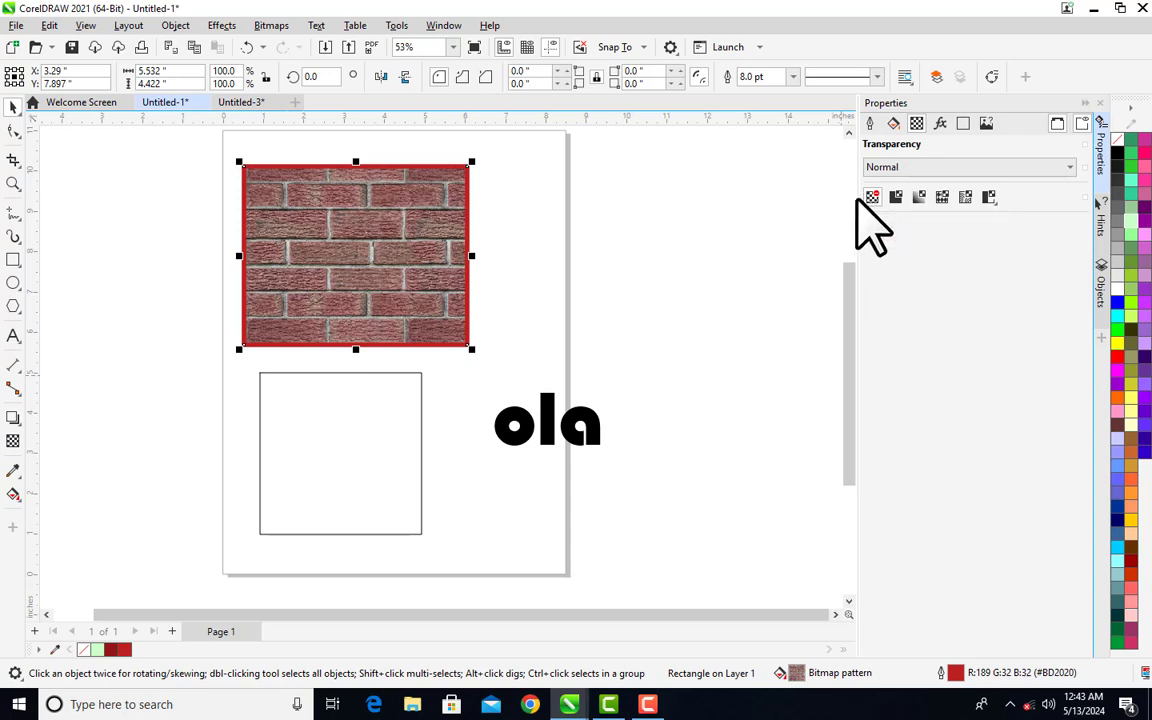
# - View the brick rectangle's Bitmap Effects properties and open the Objects docker
pyautogui.click(940, 124)
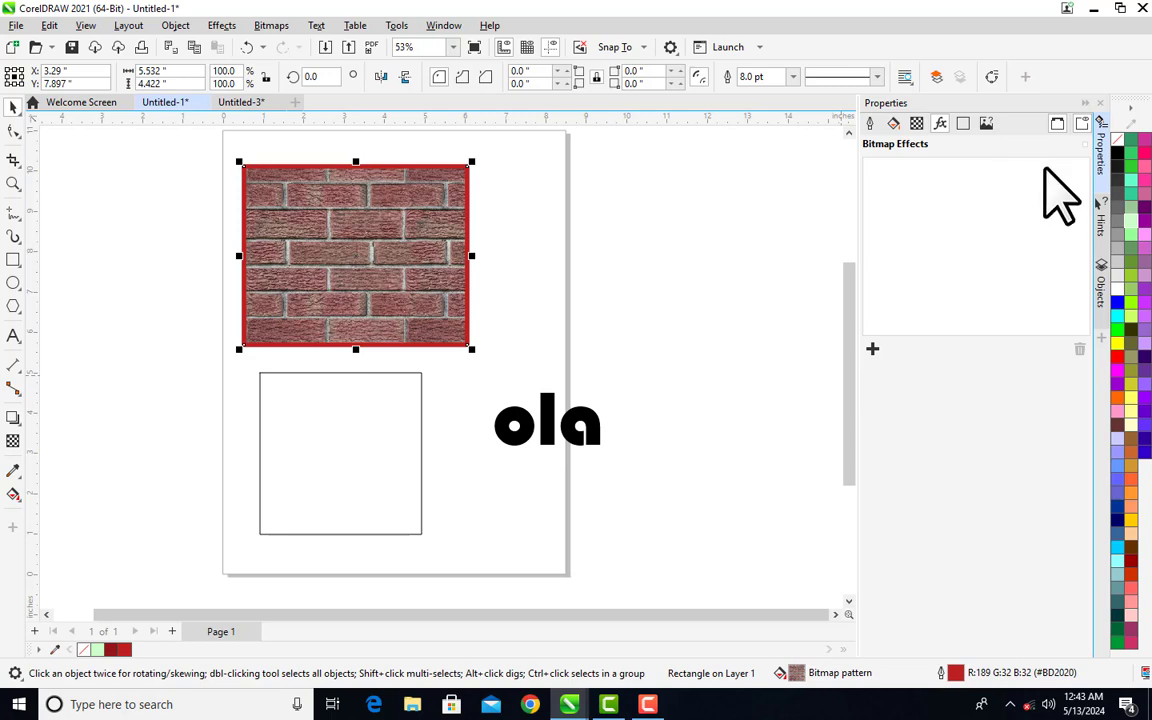
pyautogui.click(1102, 300)
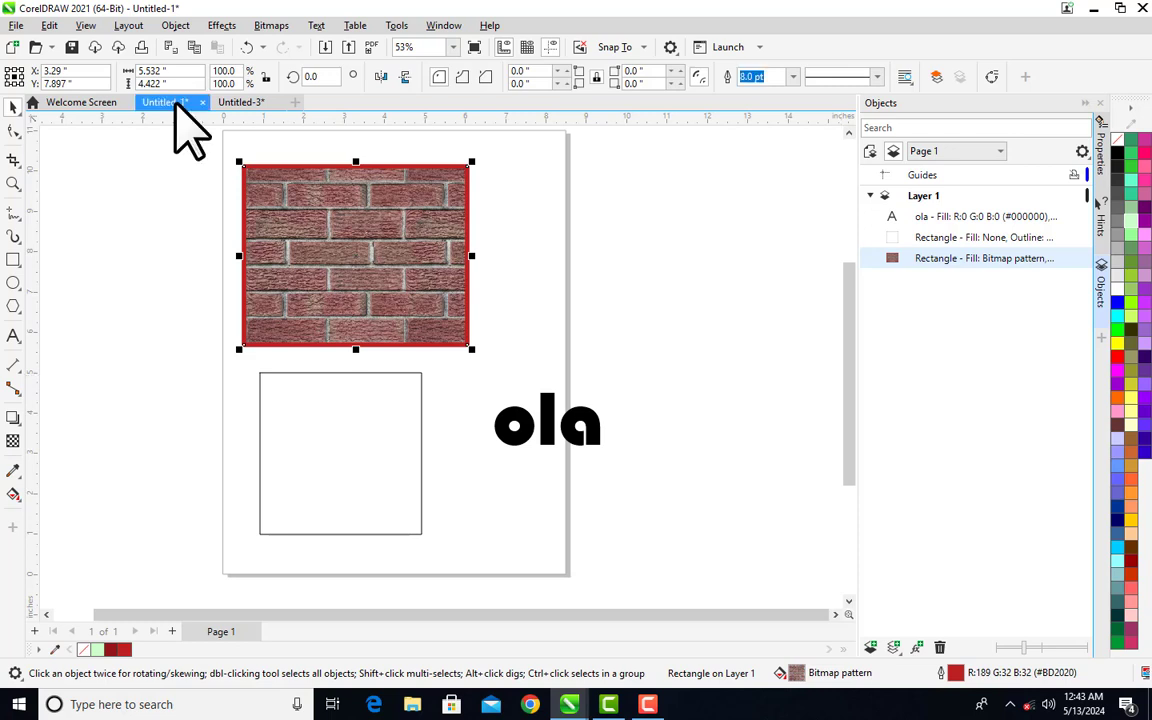
# - Examine the layers of the Untitled-3 document in the Objects docker, selecting each large cupcake group to see its entry
pyautogui.click(244, 103)
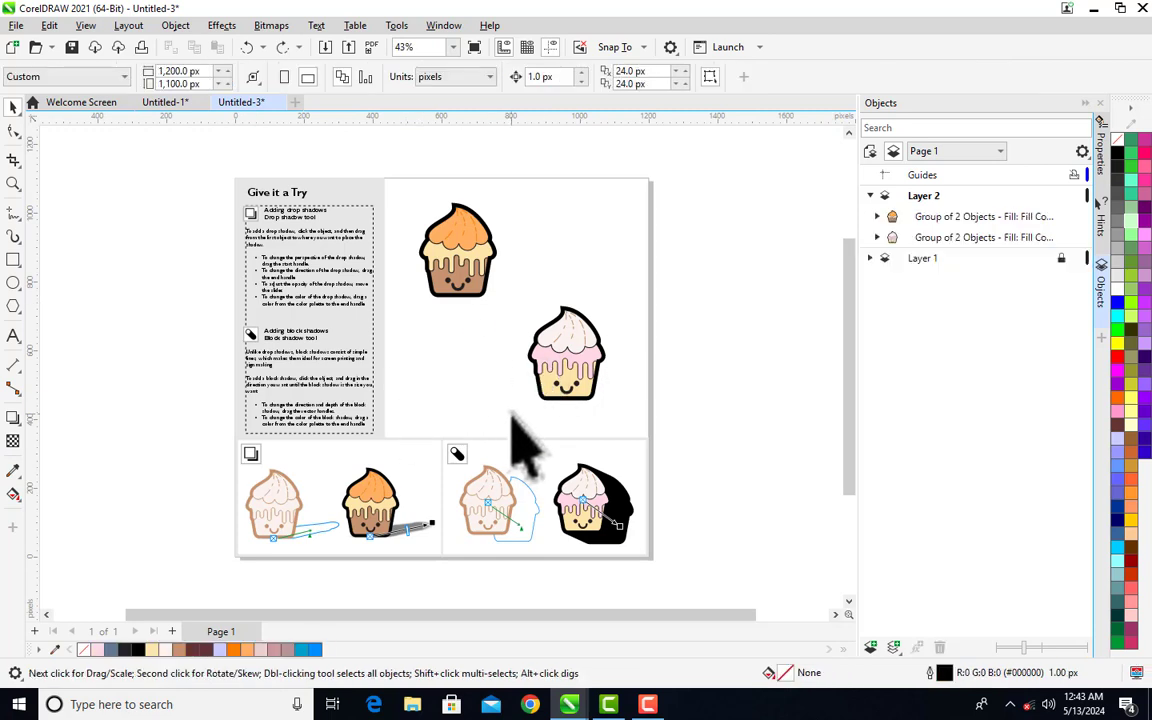
pyautogui.moveTo(668, 496); pyautogui.dragTo(181, 491)
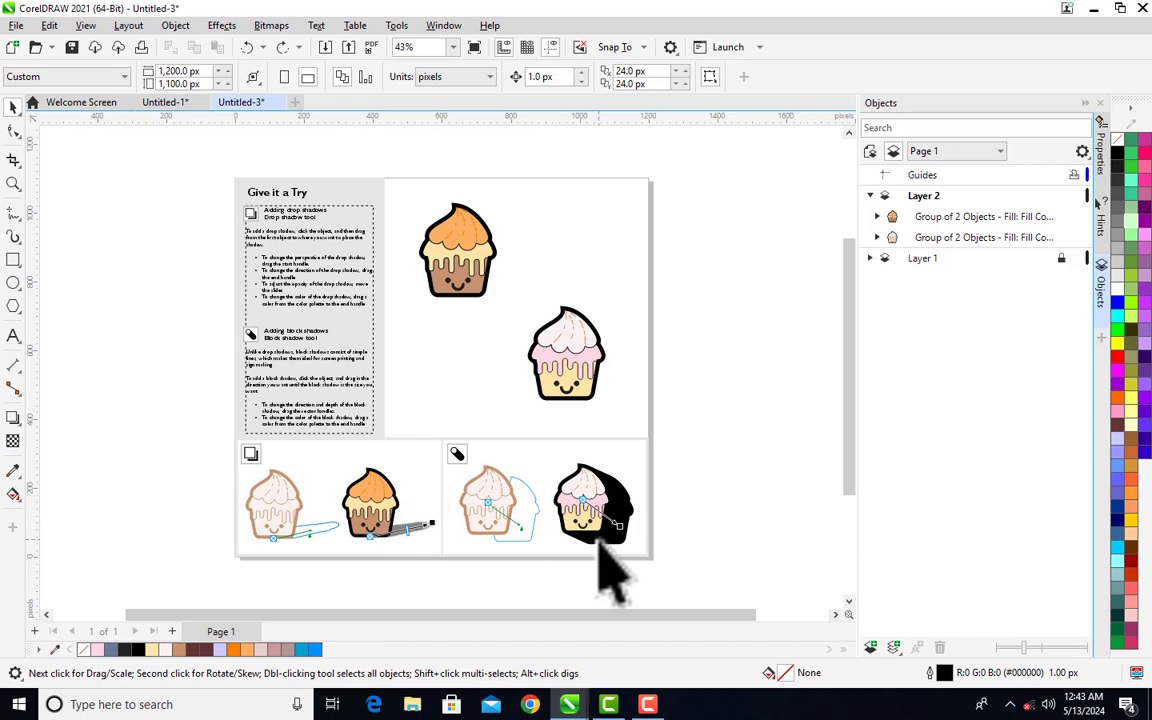
pyautogui.click(456, 263)
pyautogui.click(538, 355)
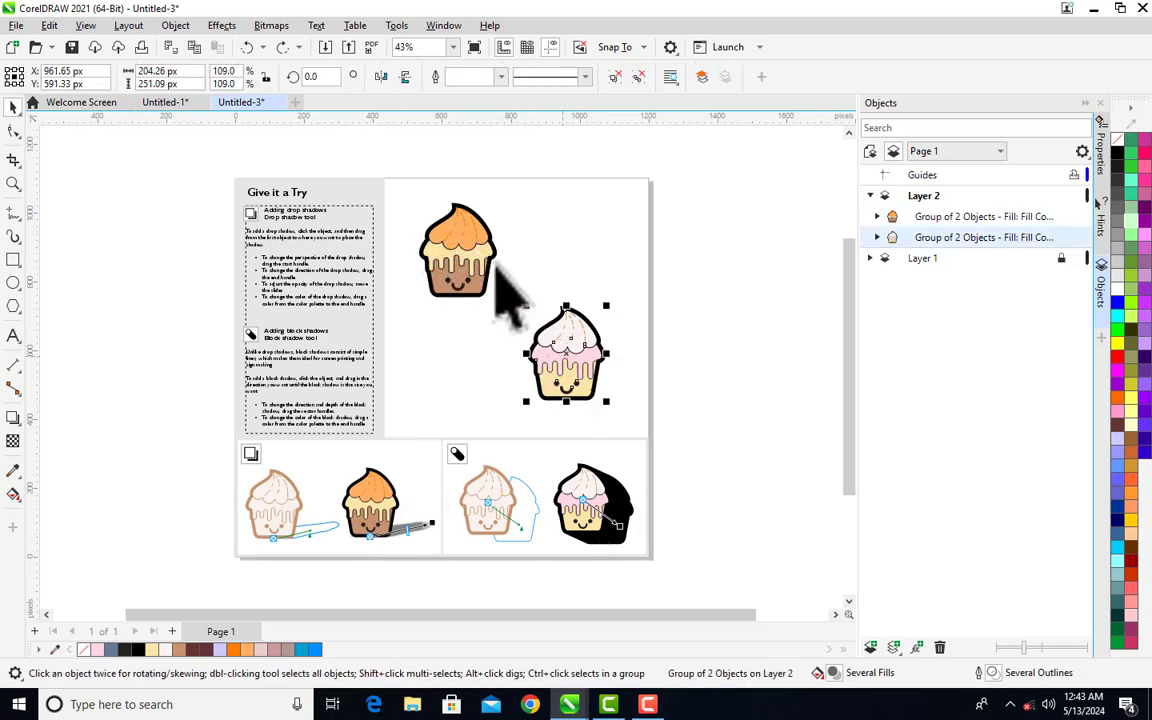
pyautogui.click(488, 270)
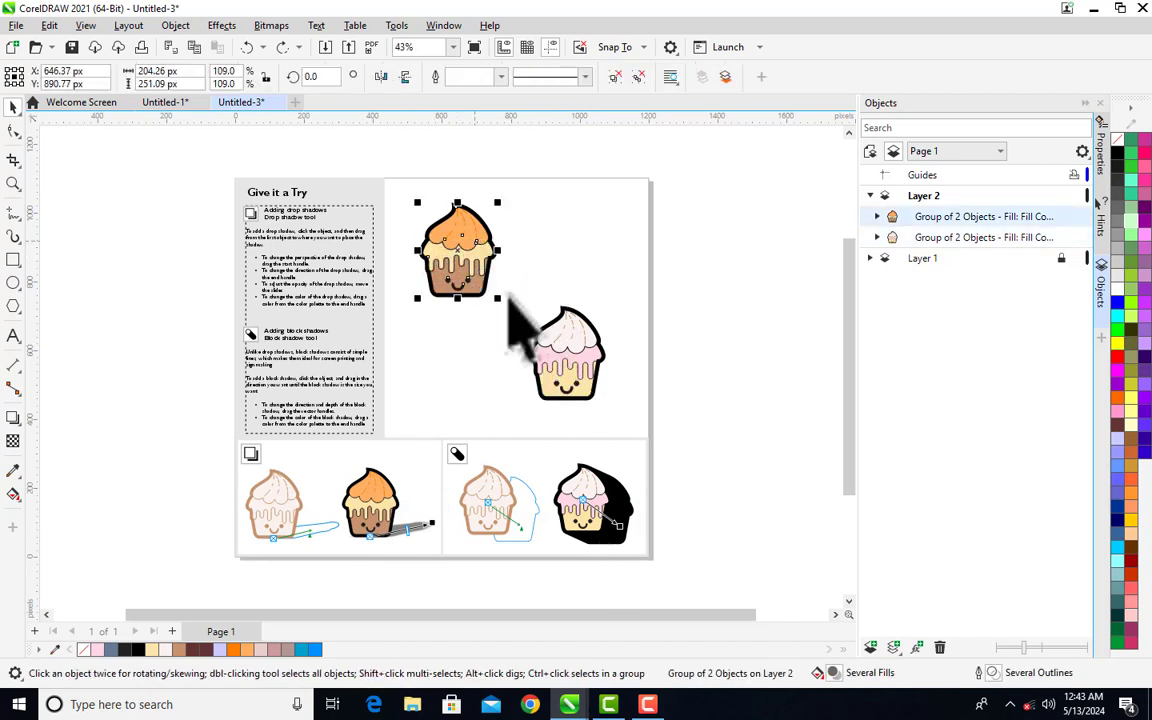
pyautogui.click(718, 368)
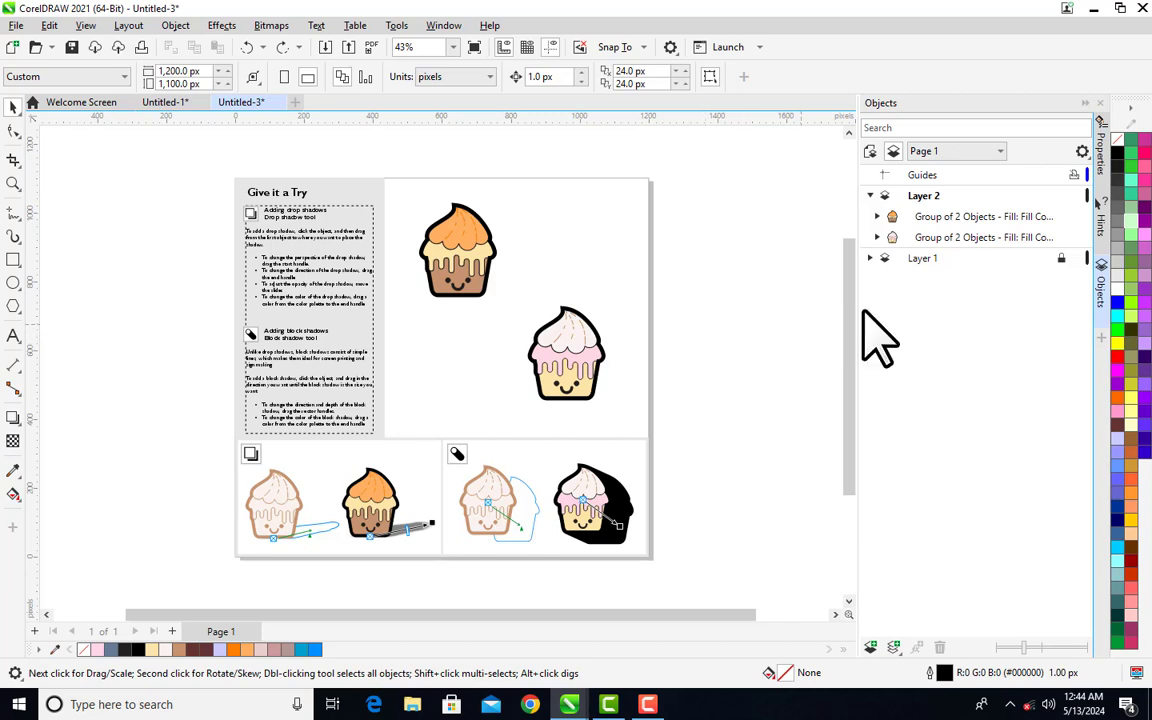
pyautogui.click(1098, 300)
pyautogui.click(1098, 300)
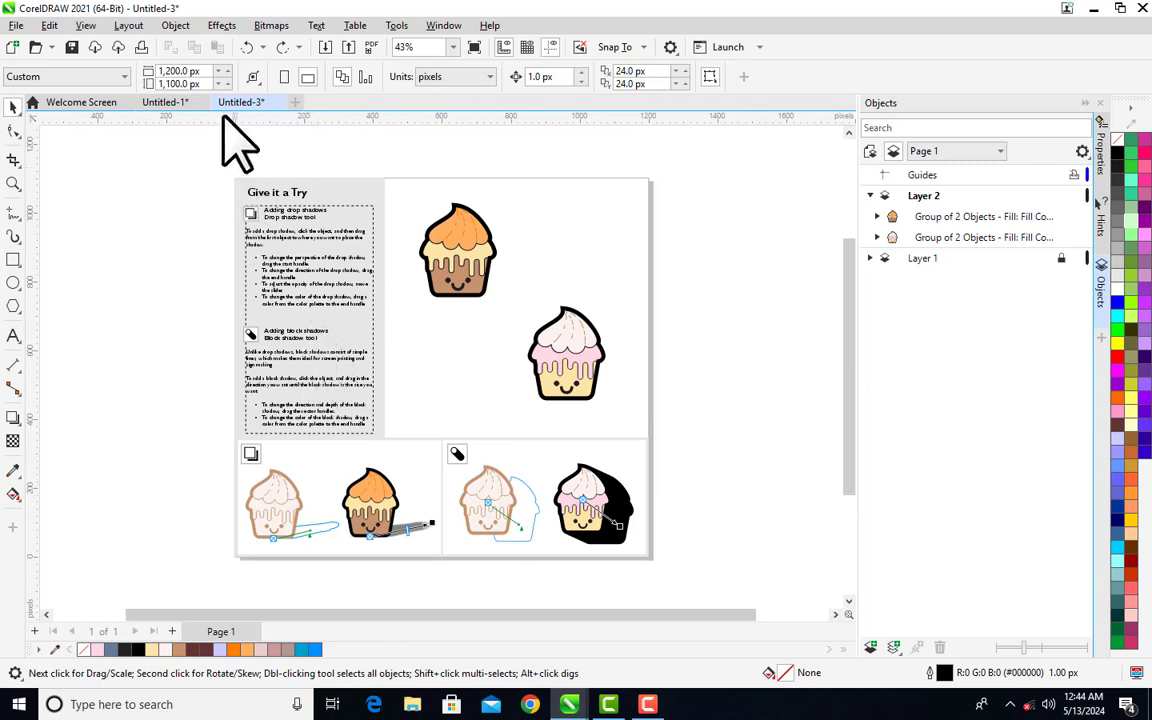
# - In the Untitled-1 document, delete the unfilled rectangle, the "ola" text and the brick rectangle
pyautogui.click(163, 104)
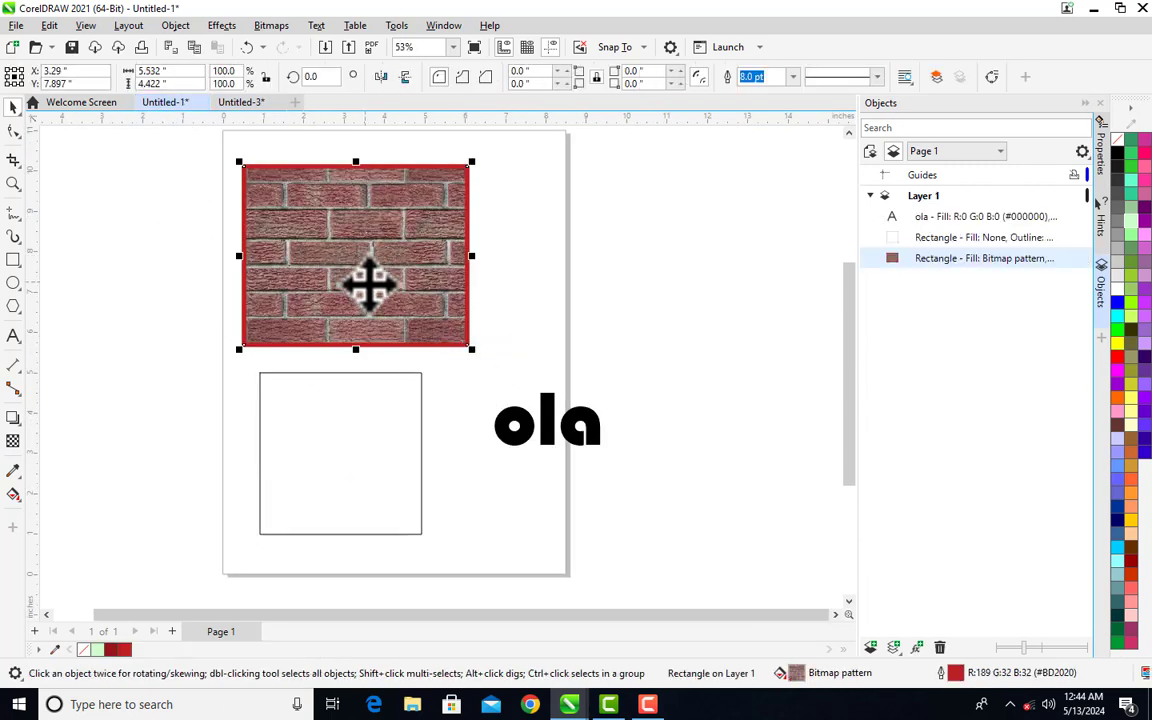
pyautogui.click(411, 533)
pyautogui.press('Delete')
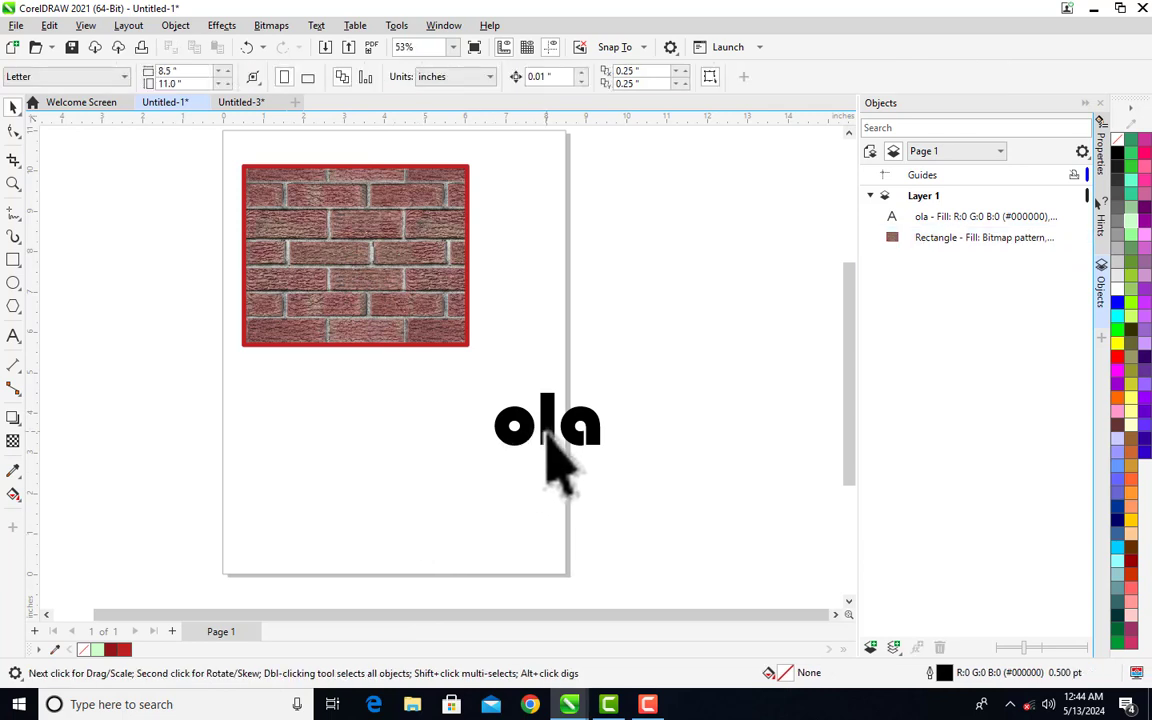
pyautogui.click(548, 440)
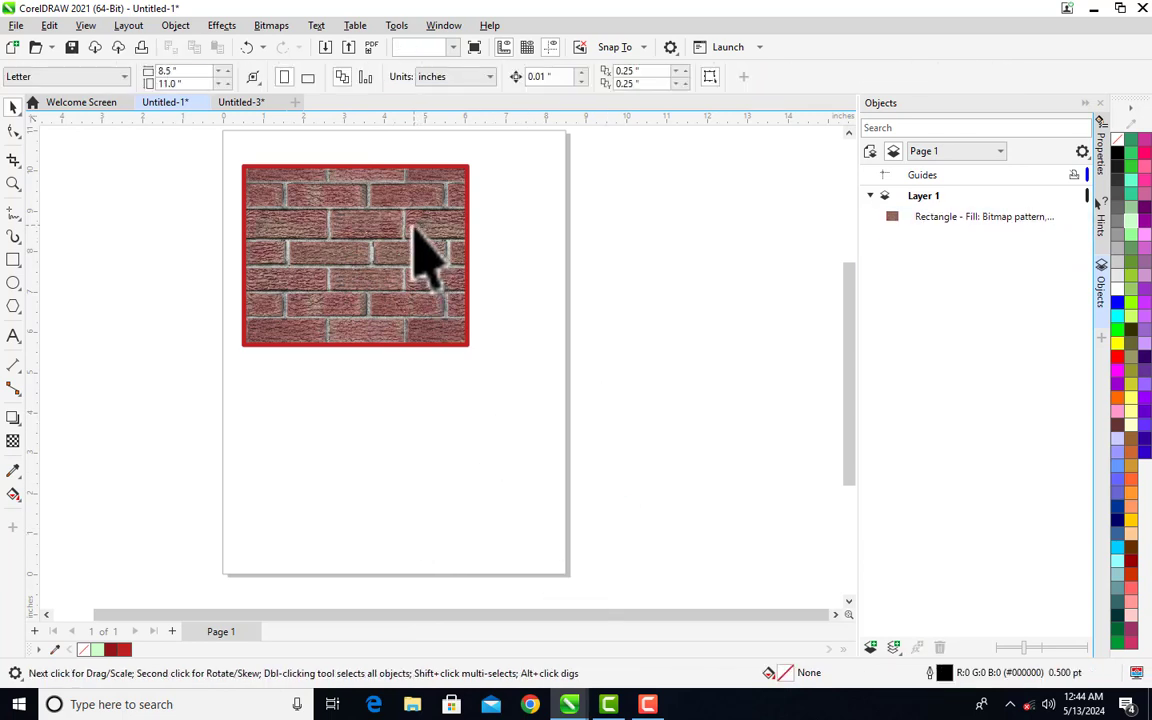
pyautogui.moveTo(411, 226); pyautogui.dragTo(437, 373)
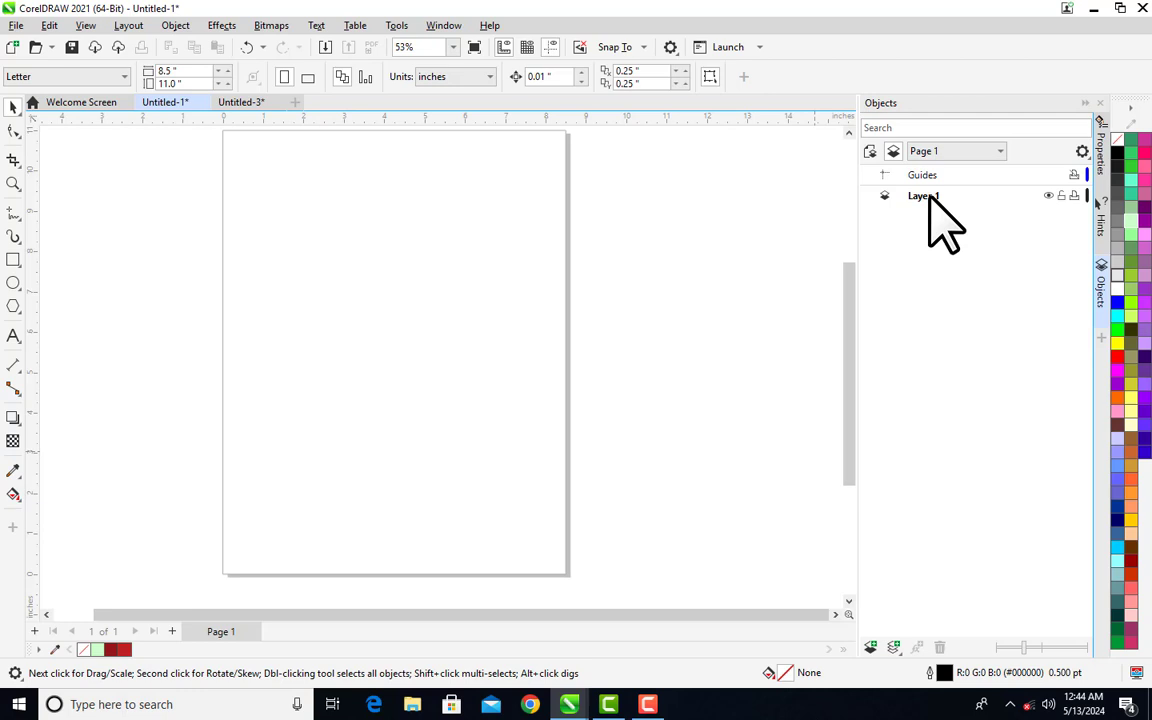
# - Draw a five-sided polygon about 4.88 by 4.91 inches, tilted and overlapping the page's lower left edge
pyautogui.click(13, 306)
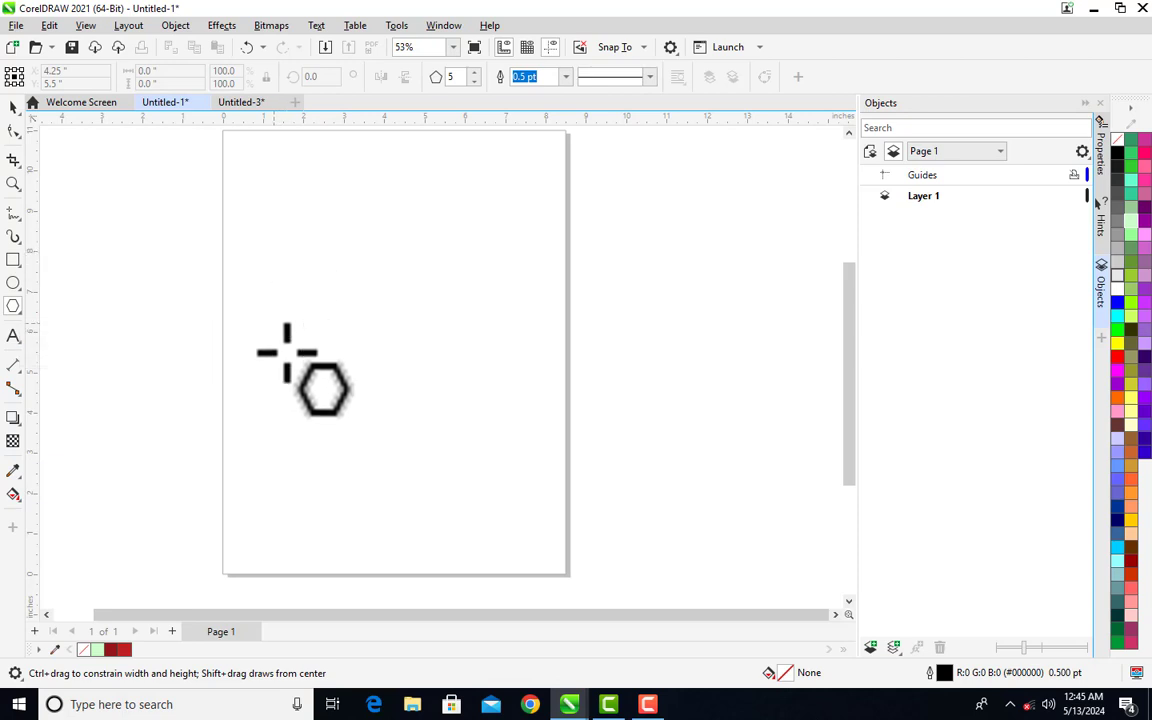
pyautogui.moveTo(286, 427)
pyautogui.mouseDown()
pyautogui.moveTo(481, 506)
pyautogui.moveTo(309, 424)
pyautogui.mouseUp()
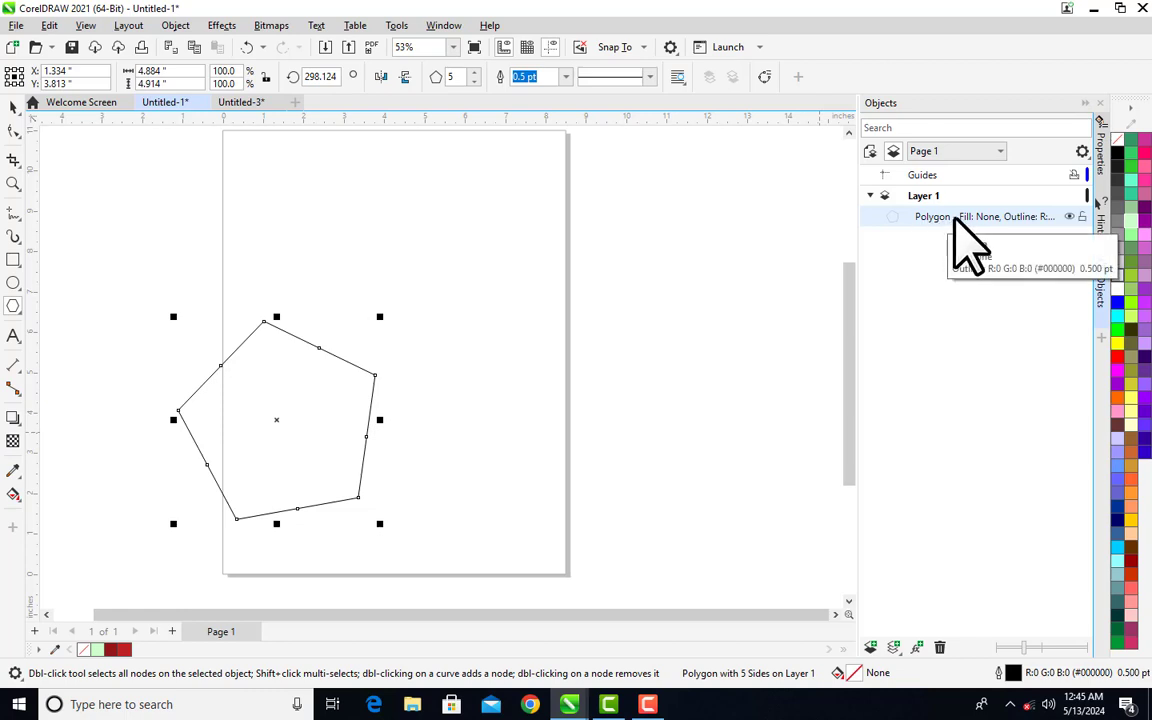
# - Open the polygon's name for renaming in the Objects docker and keep the name Polygon
pyautogui.click(955, 217)
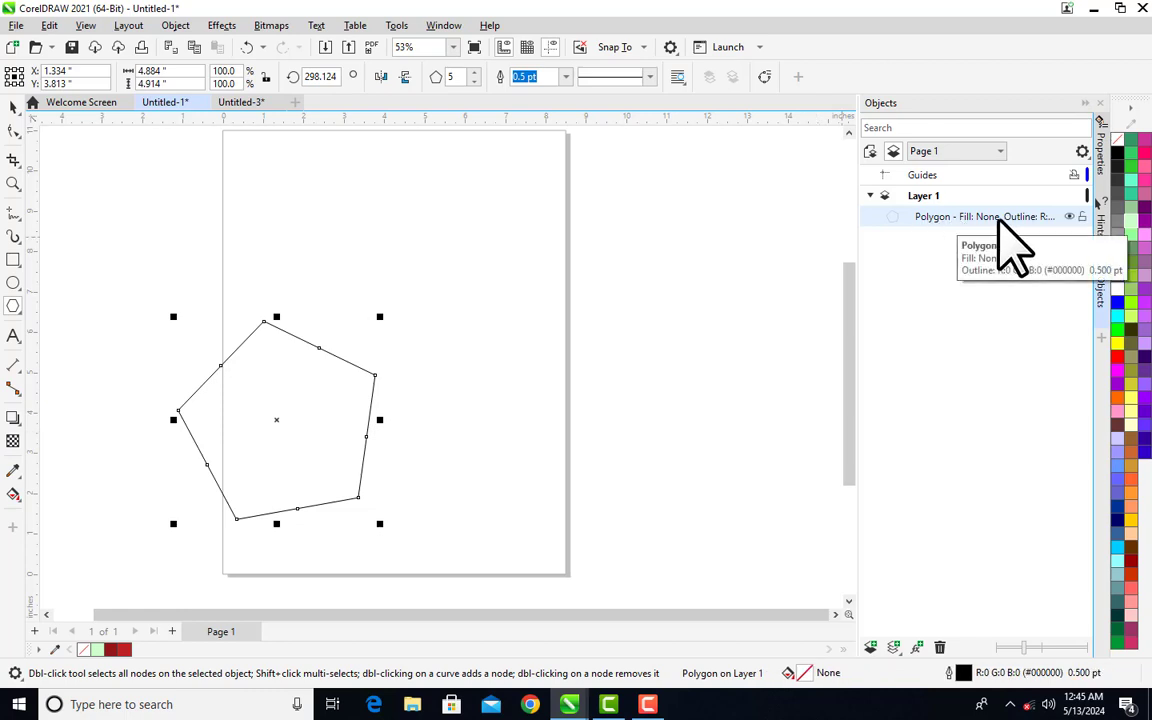
pyautogui.rightClick(1010, 245)
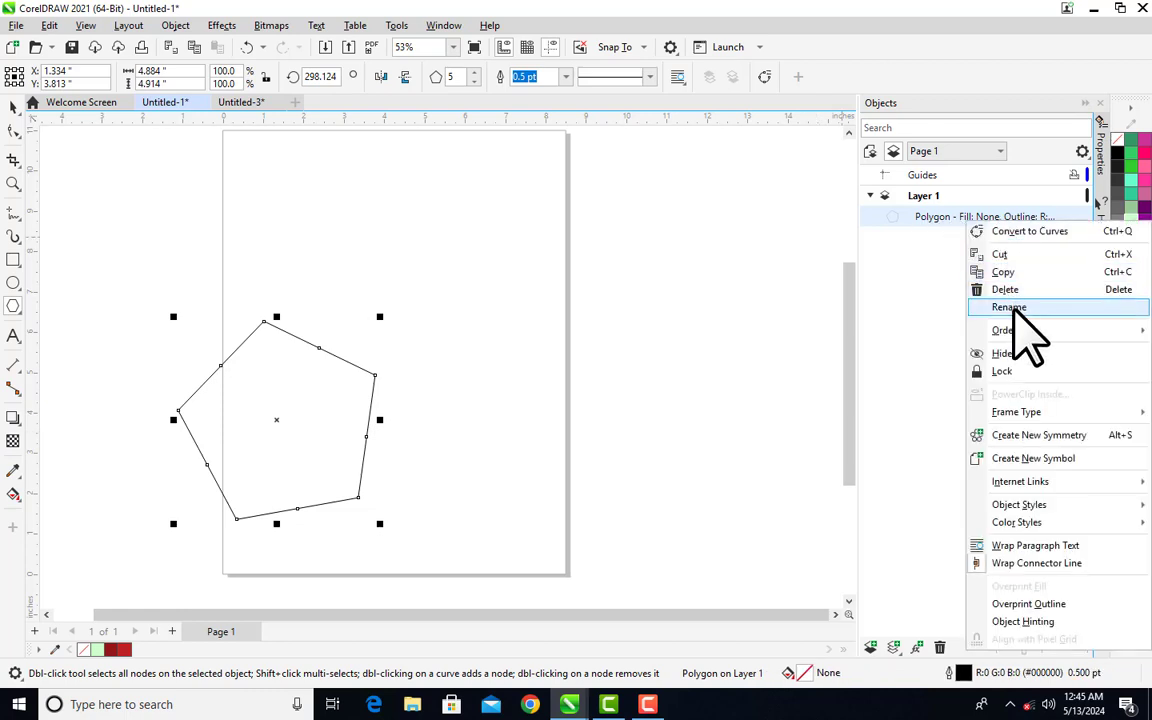
pyautogui.click(1013, 308)
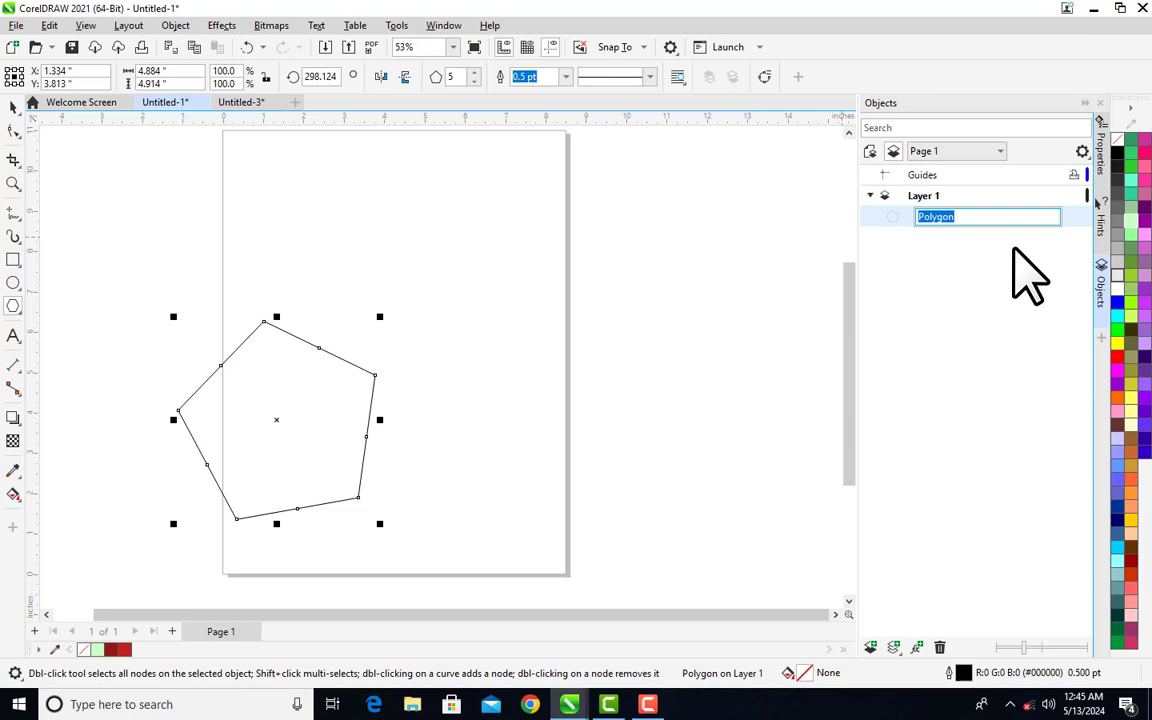
pyautogui.press('Return')
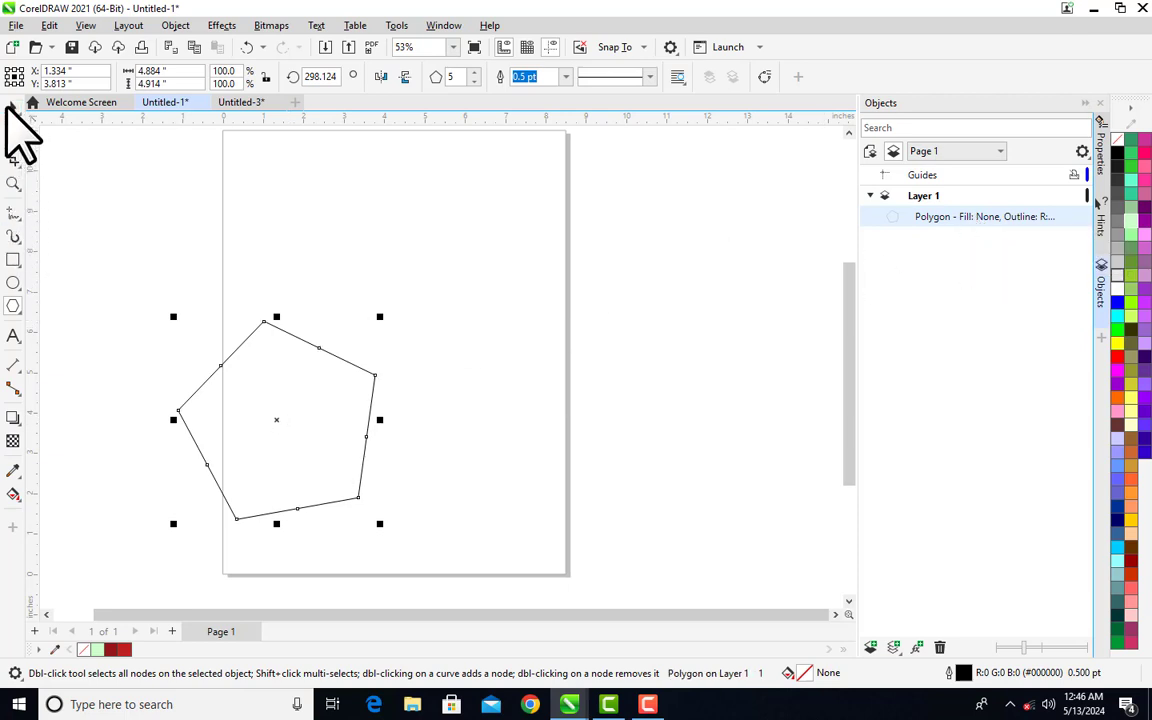
# - Move the polygon onto the page at about X 4.28, Y 2.21 inches and shrink it to about 3.55 by 3.58 inches
pyautogui.click(13, 107)
pyautogui.moveTo(322, 442); pyautogui.dragTo(421, 470)
pyautogui.moveTo(477, 345); pyautogui.dragTo(455, 402)
pyautogui.moveTo(355, 471); pyautogui.dragTo(397, 482)
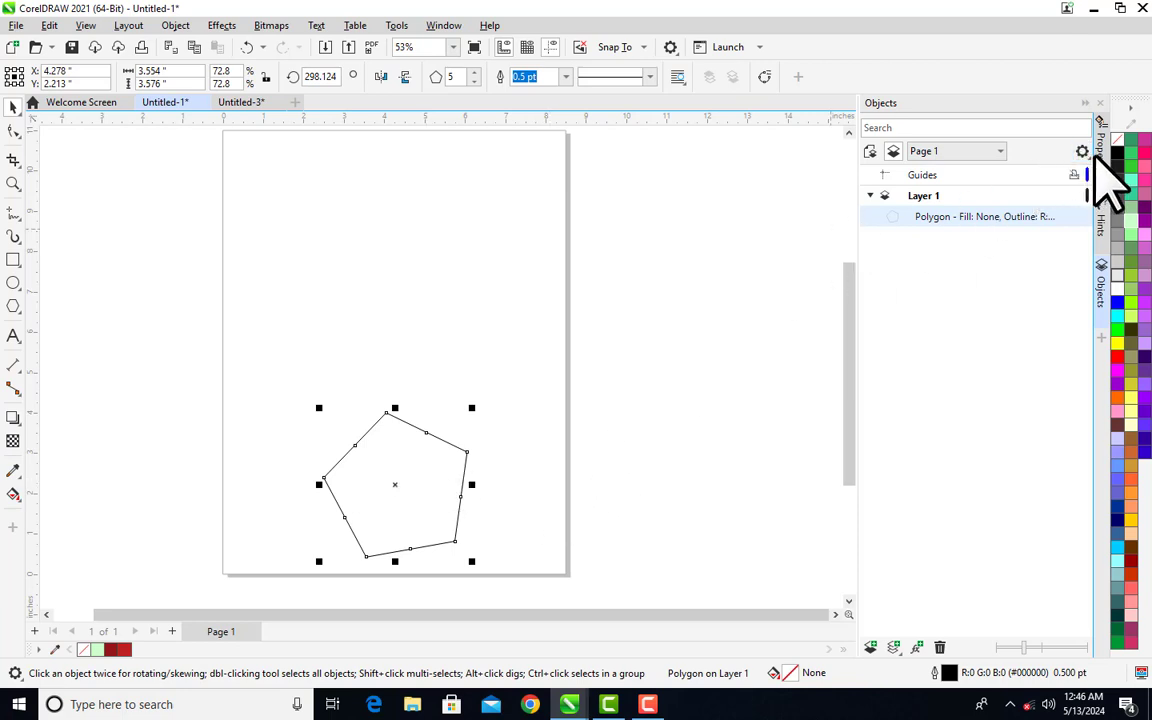
# - Apply a vector pattern fill to the polygon, trying the yellow and black stripes and choosing the chain-link fence pattern
pyautogui.click(1097, 150)
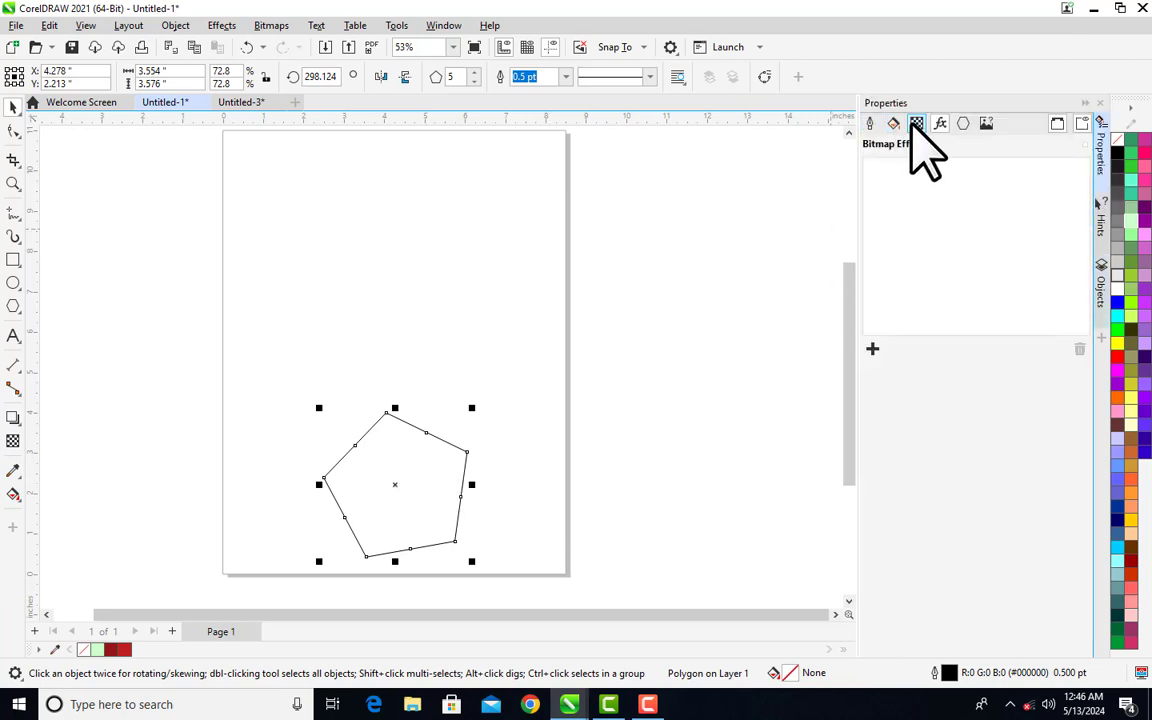
pyautogui.click(892, 124)
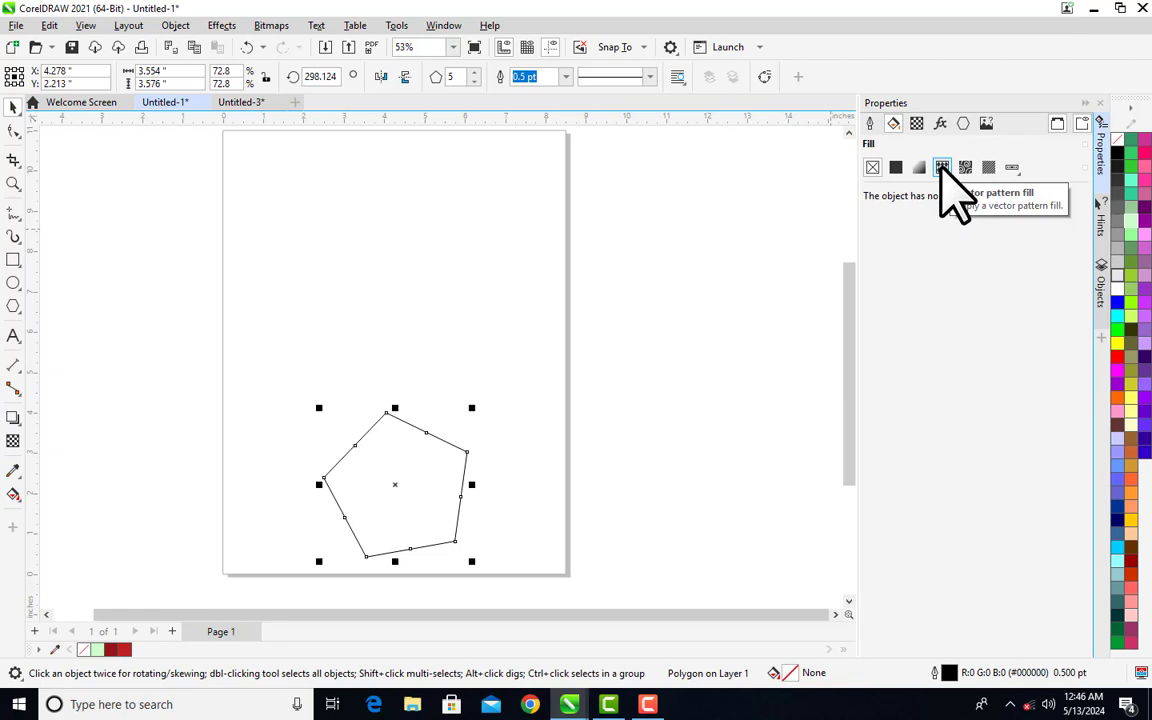
pyautogui.click(942, 168)
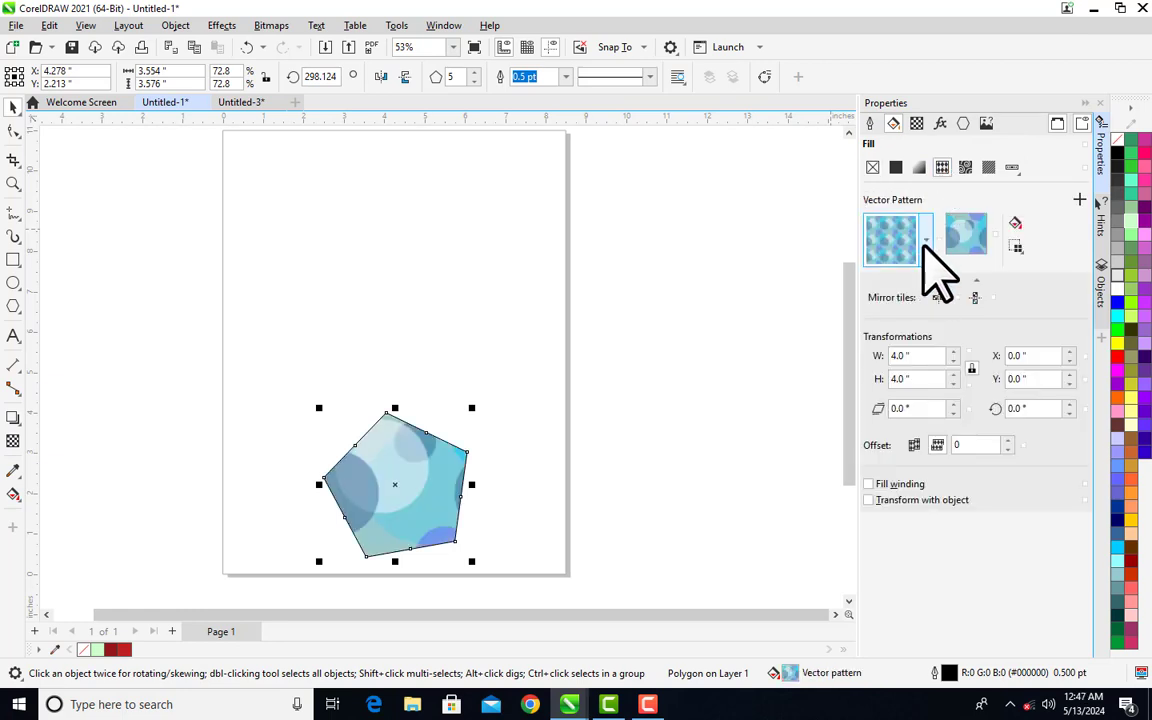
pyautogui.click(926, 240)
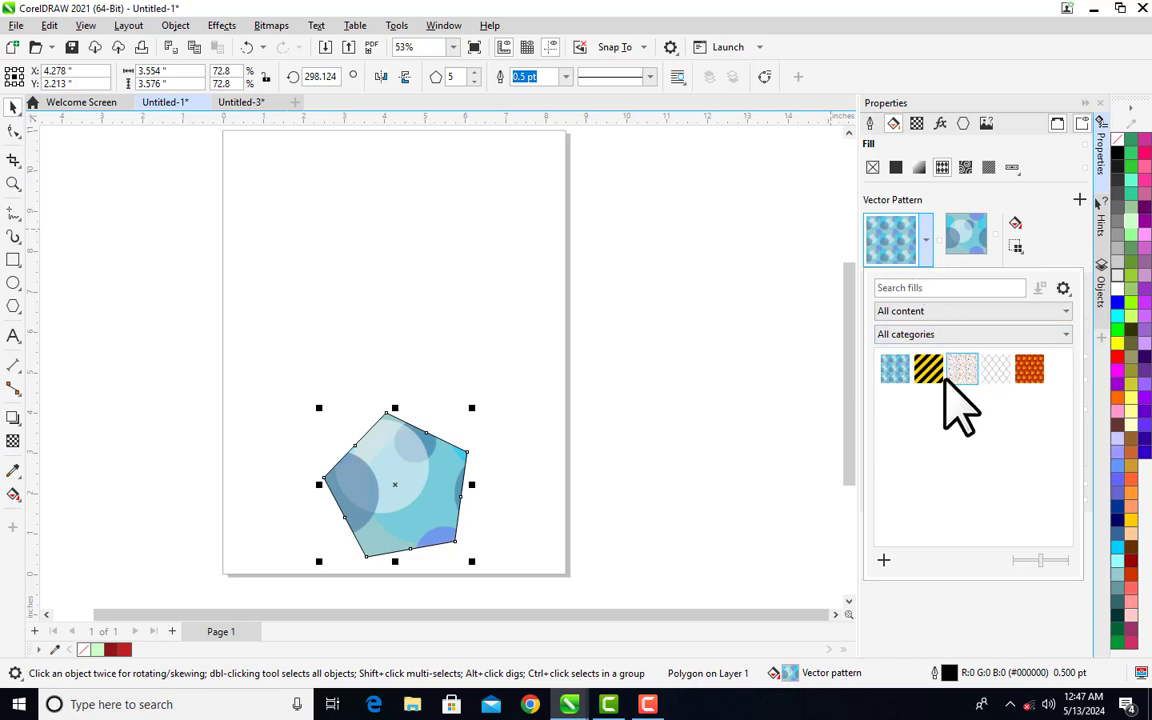
pyautogui.click(930, 372)
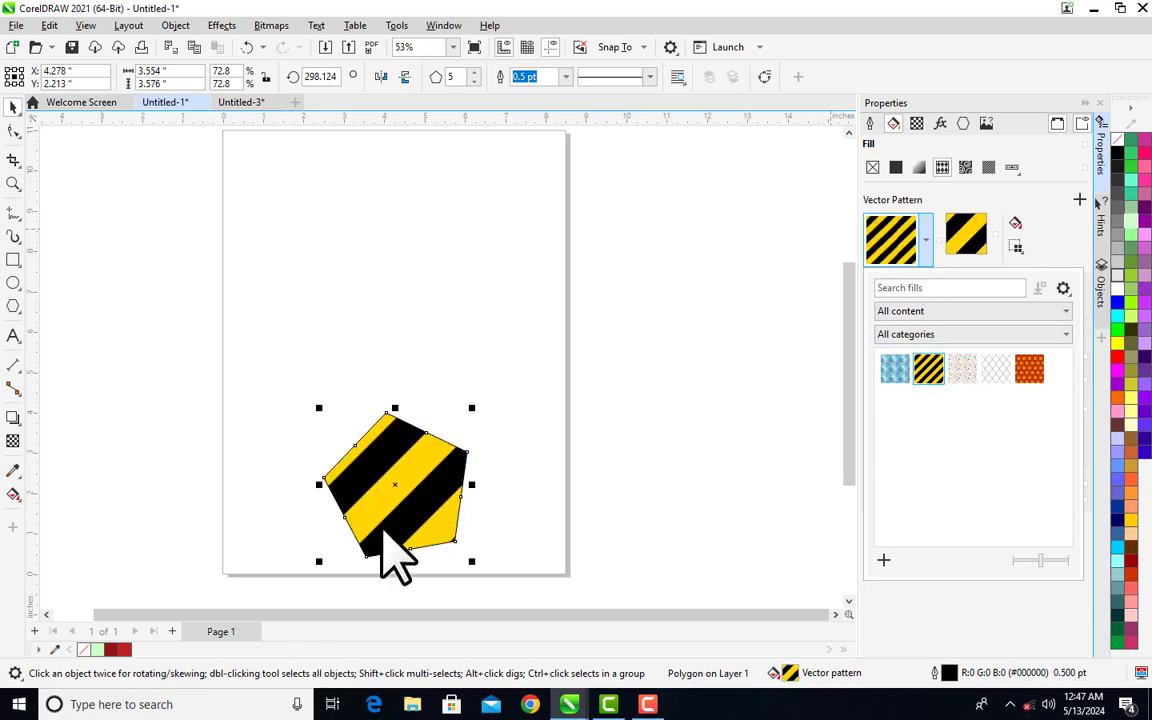
pyautogui.click(996, 376)
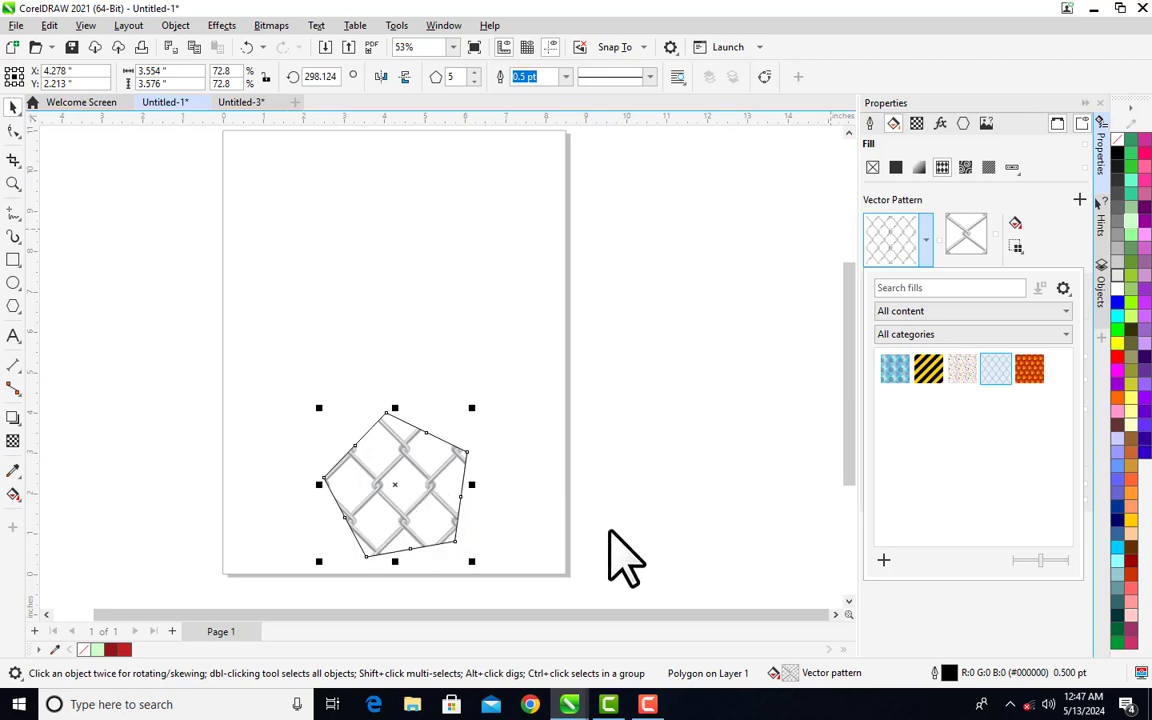
# - Close the pattern picker, reselect the polygon and move it slightly down to about X 4.28, Y 2.04 inches
pyautogui.click(622, 503)
pyautogui.click(382, 514)
pyautogui.click(406, 511)
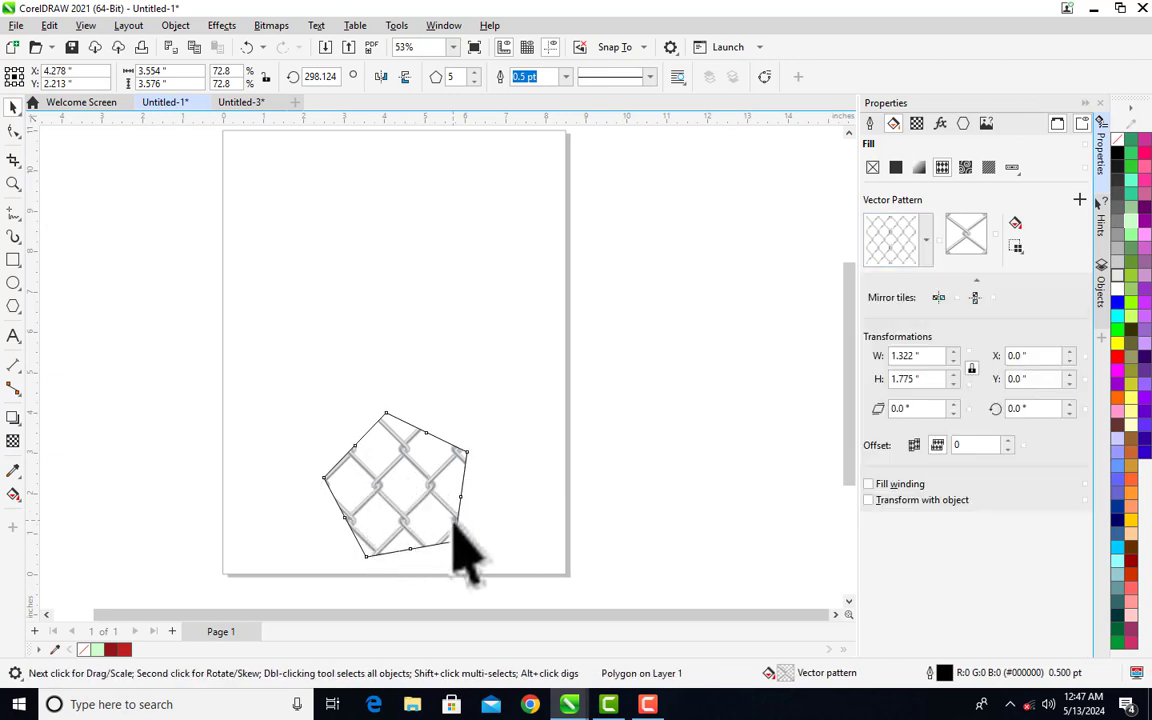
pyautogui.click(440, 515)
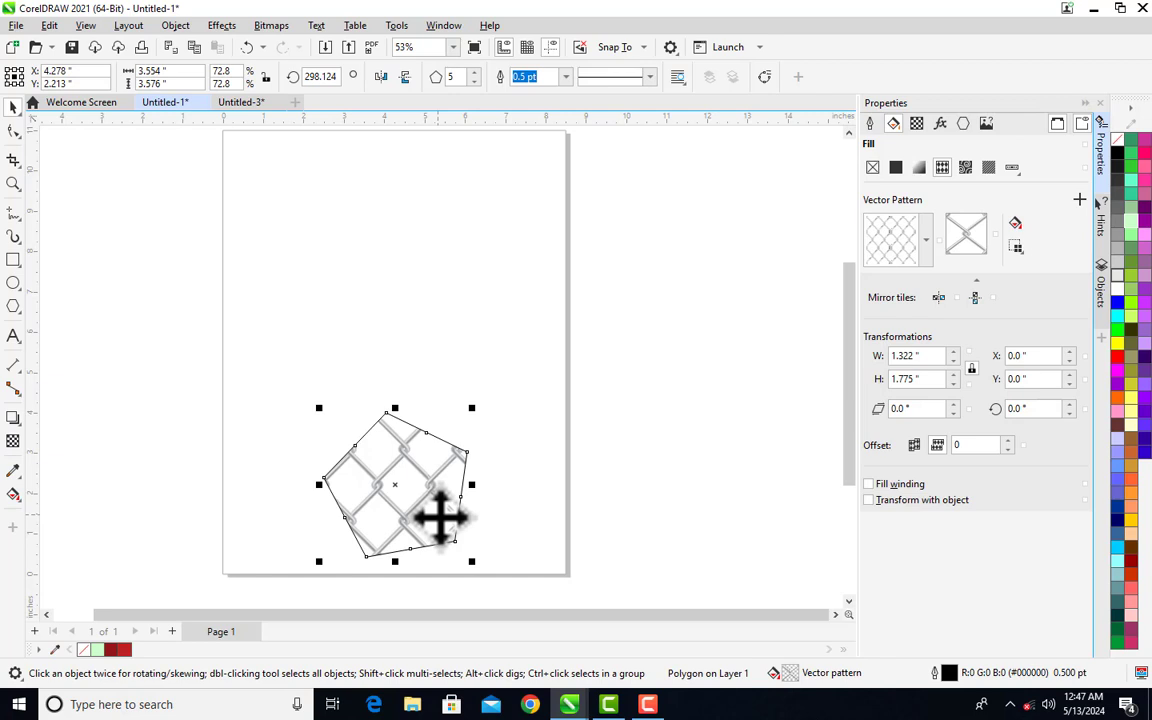
pyautogui.moveTo(440, 515)
pyautogui.mouseDown()
pyautogui.moveTo(481, 540)
pyautogui.moveTo(432, 514)
pyautogui.moveTo(457, 505)
pyautogui.moveTo(404, 509)
pyautogui.moveTo(428, 516)
pyautogui.mouseUp()
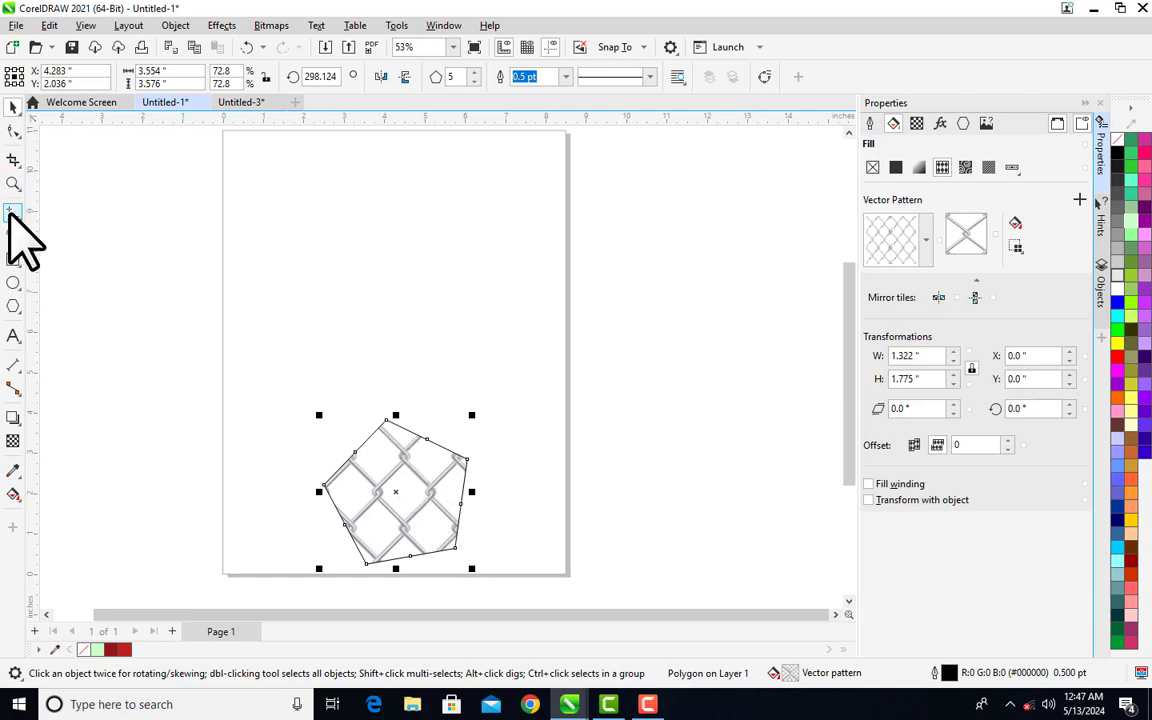
# - Draw a horizontal straight line about 11.3 inches long across the middle of the page with the Freehand tool and deselect it
pyautogui.click(13, 213)
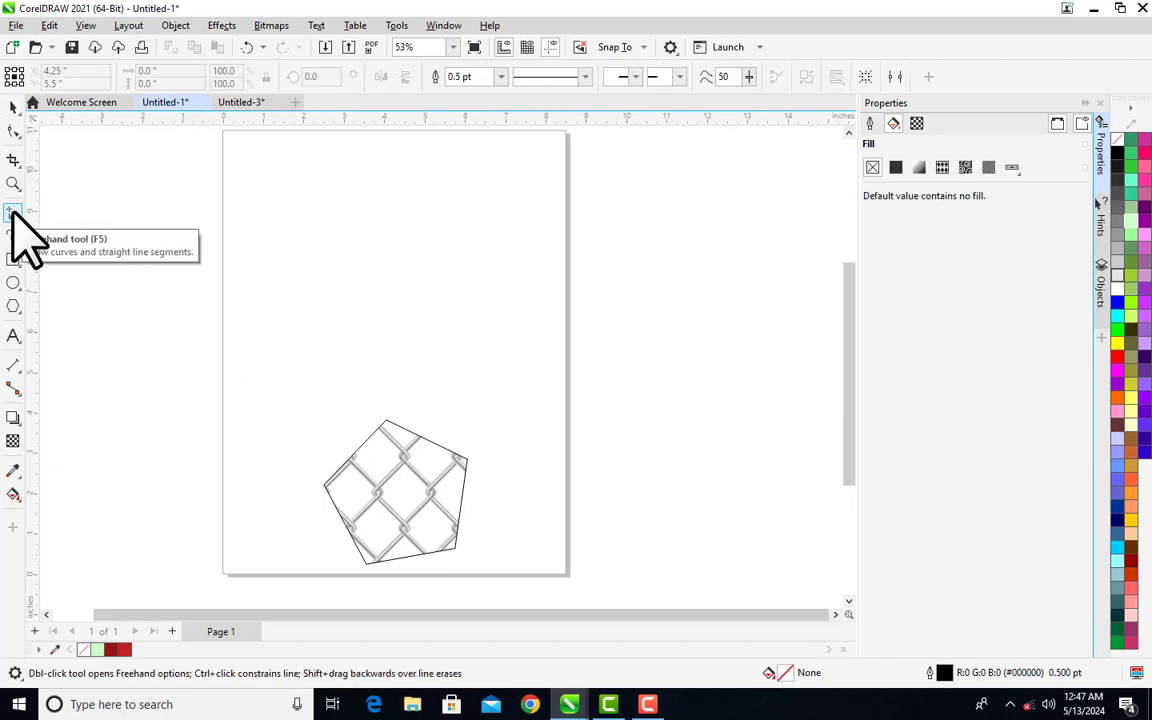
pyautogui.click(179, 352)
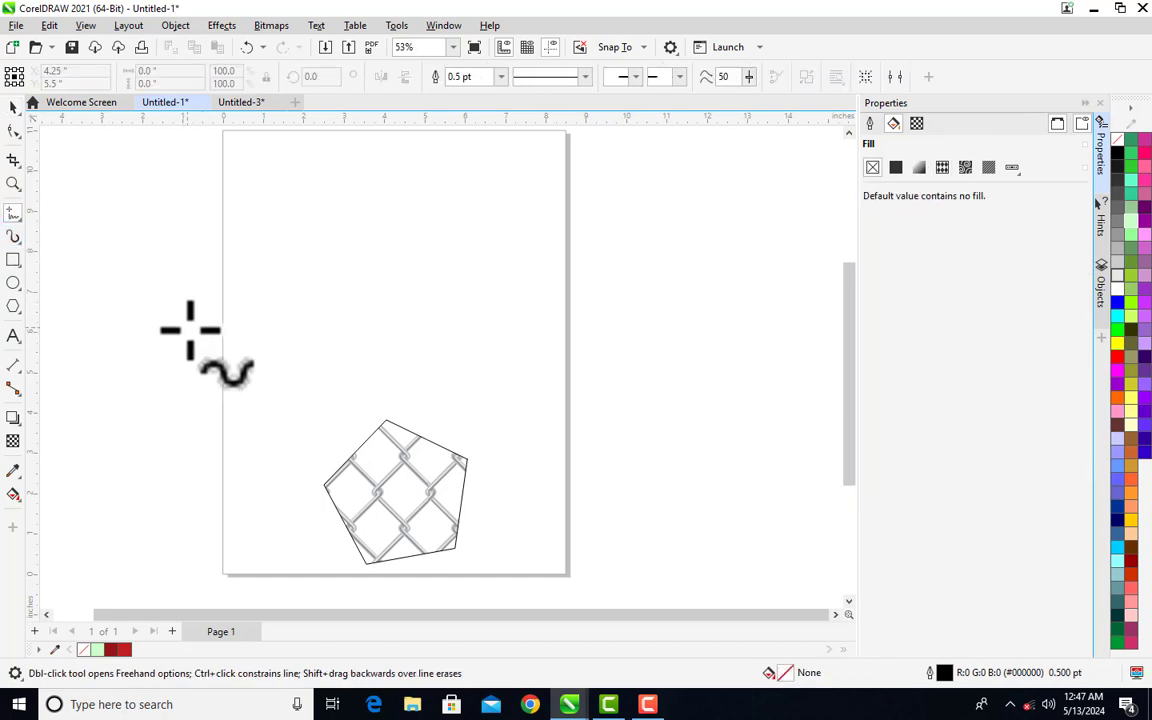
pyautogui.keyDown('ctrl'); pyautogui.click(639, 329); pyautogui.keyUp('ctrl')
pyautogui.press('space')
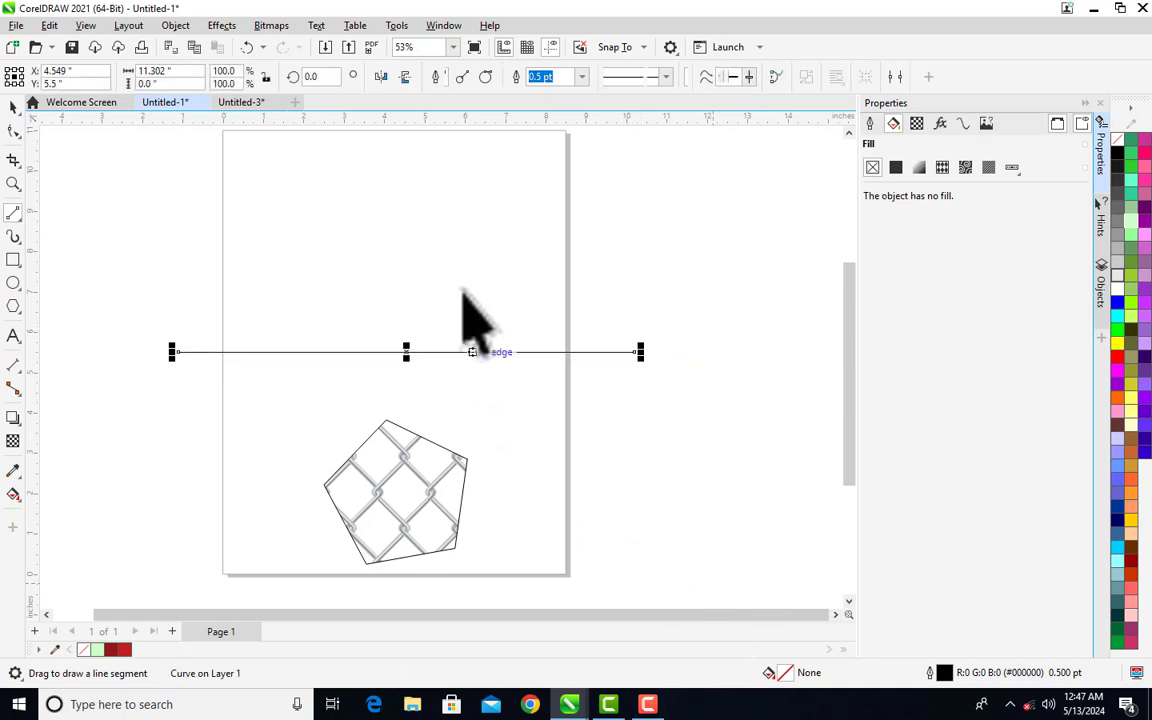
pyautogui.click(453, 272)
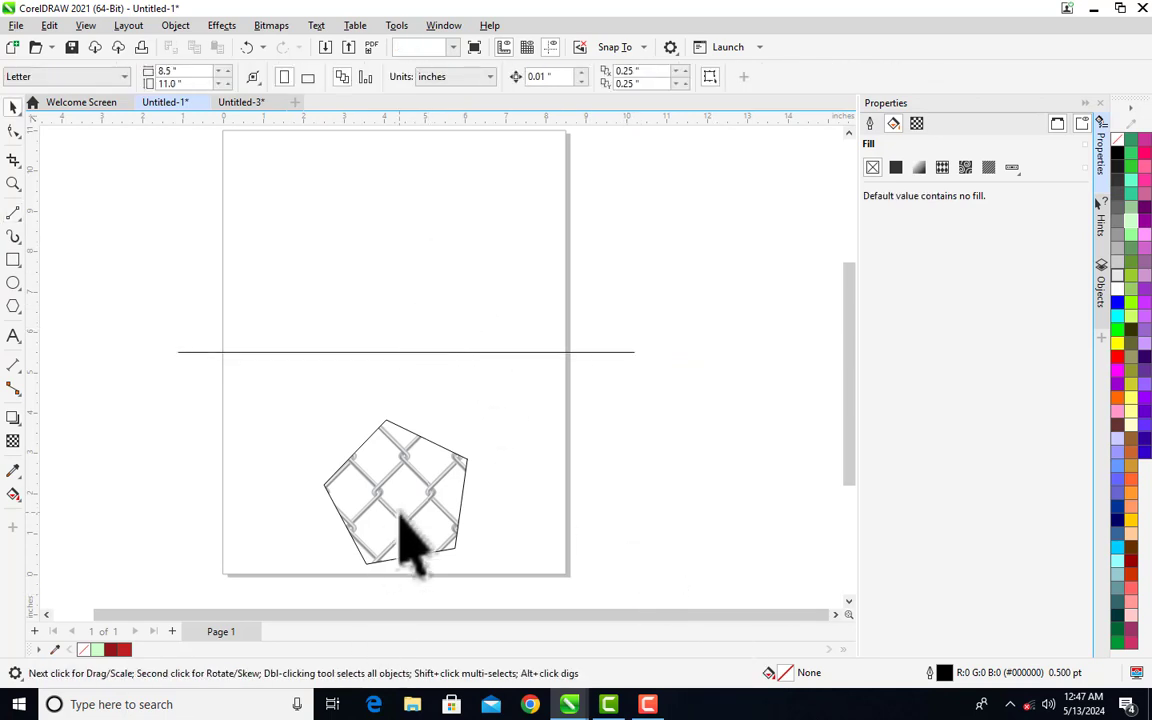
# - Select the chain-link polygon and move it to about X 3.77, Y 2.43 inches
pyautogui.click(398, 518)
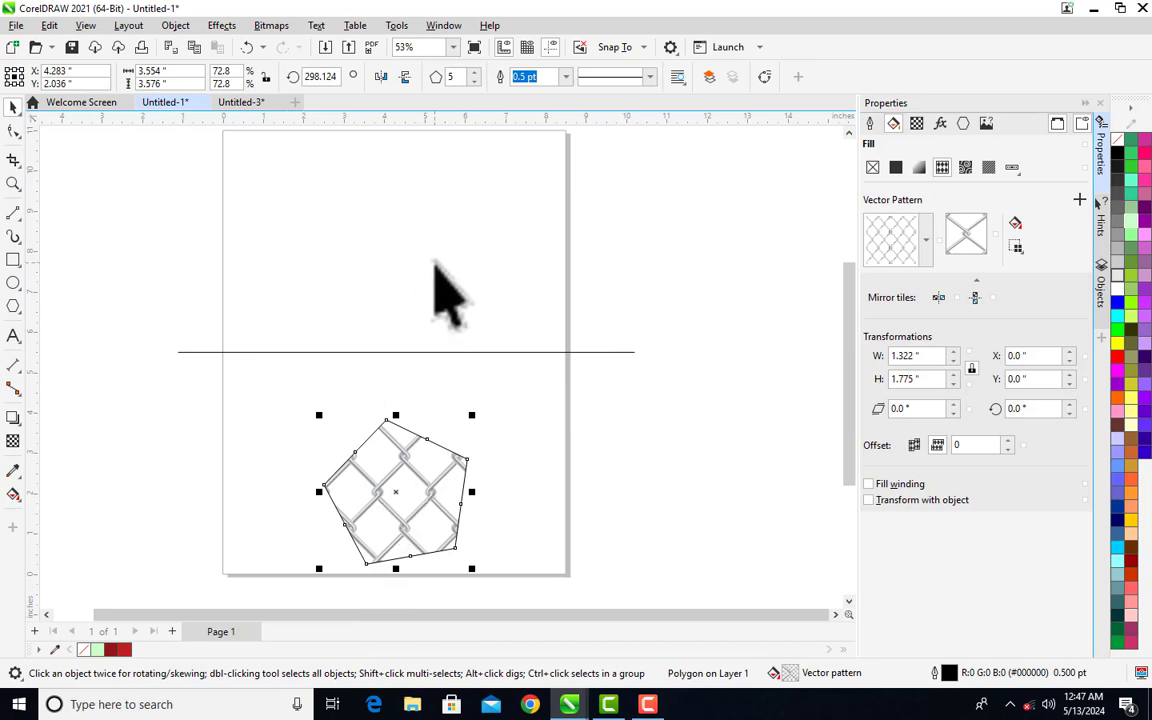
pyautogui.moveTo(386, 499); pyautogui.dragTo(404, 472)
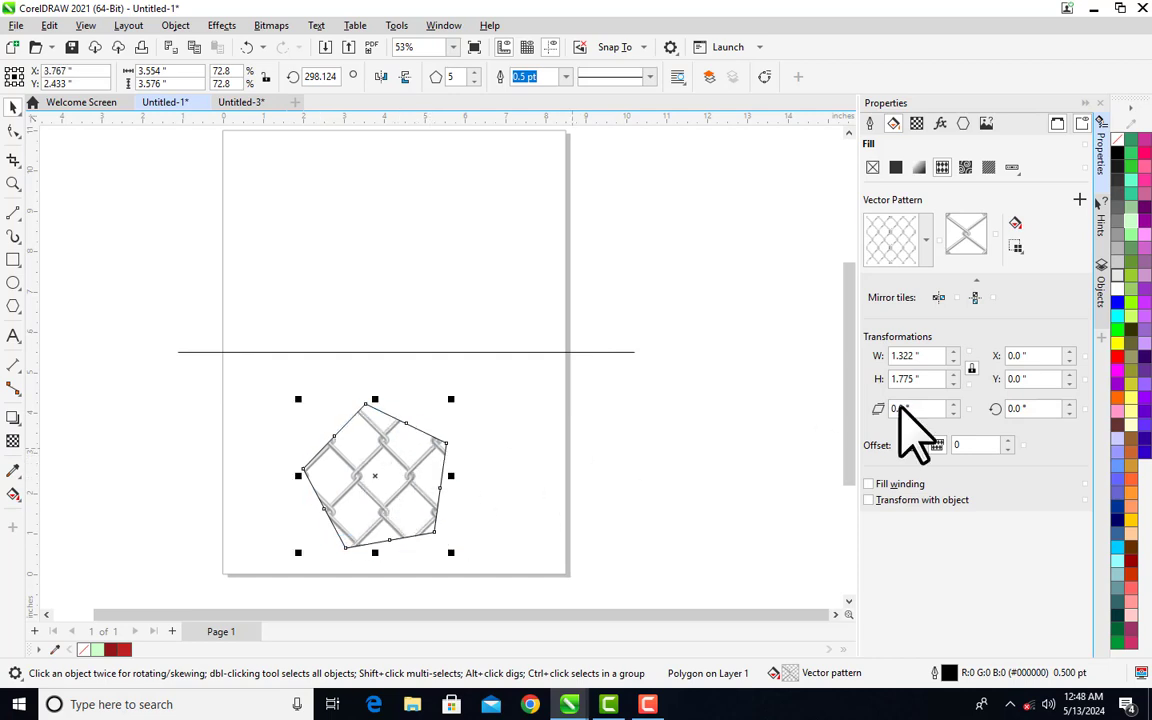
# - Show the Objects docker and select the curve's entry in it, followed by Layer 1
pyautogui.click(1101, 290)
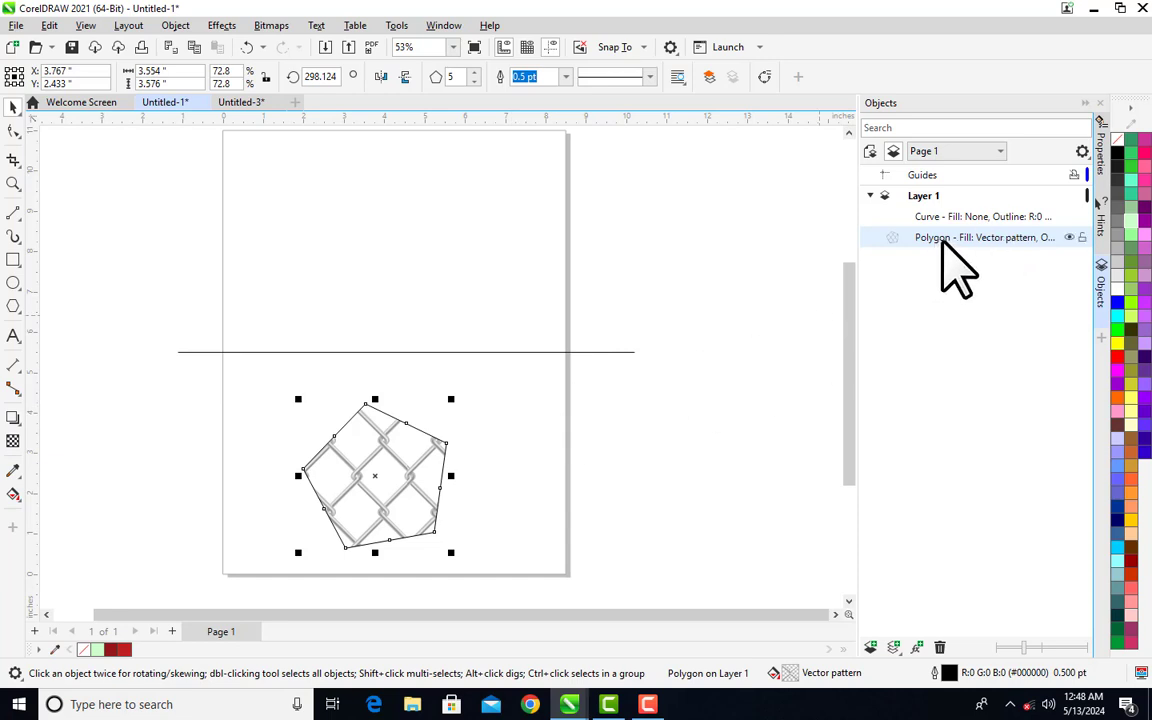
pyautogui.click(955, 216)
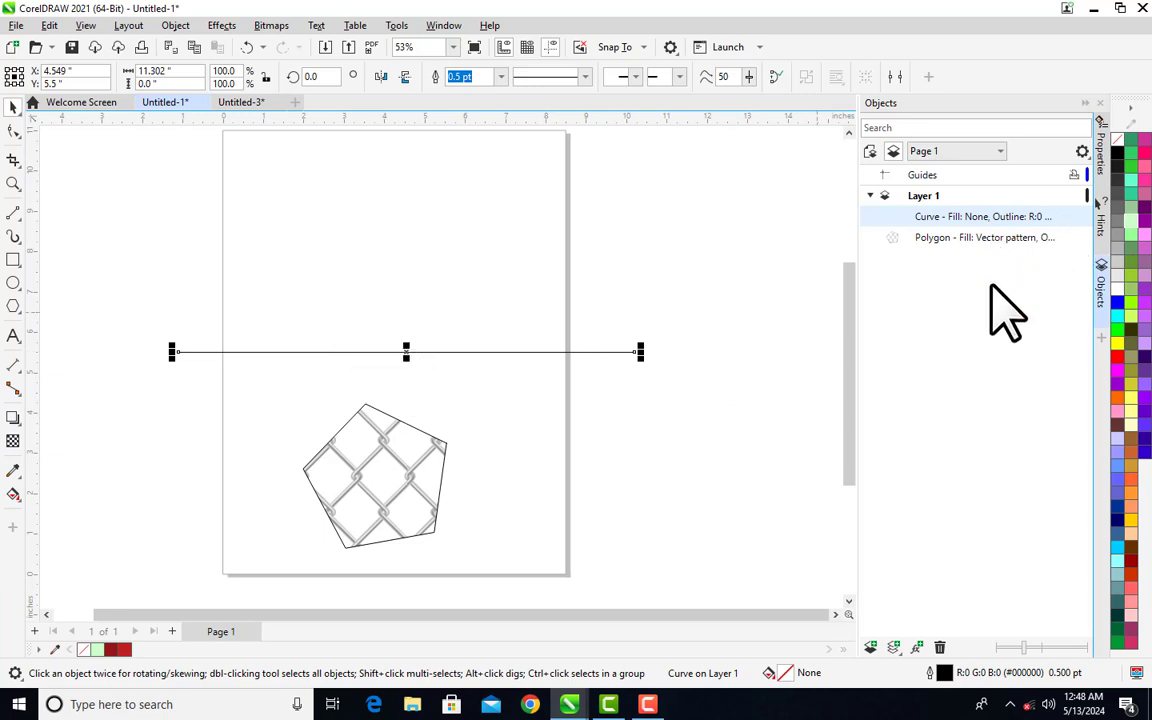
pyautogui.click(953, 197)
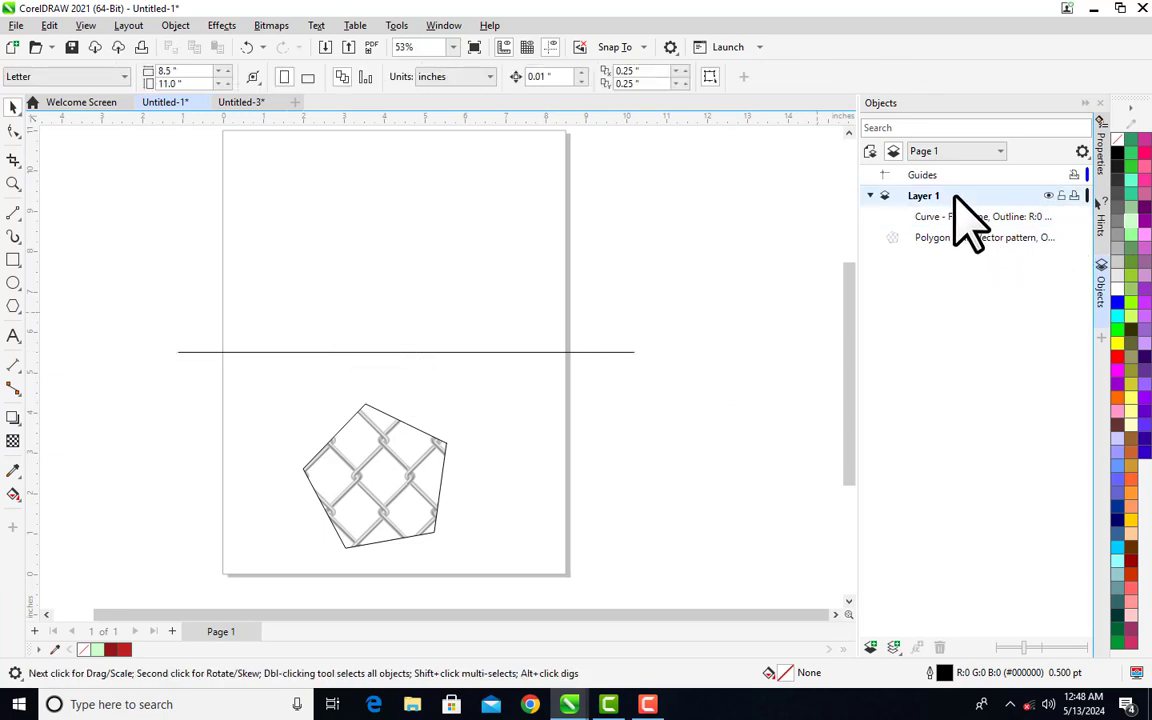
# - Hide Layer 1 and make it visible again
pyautogui.click(1047, 195)
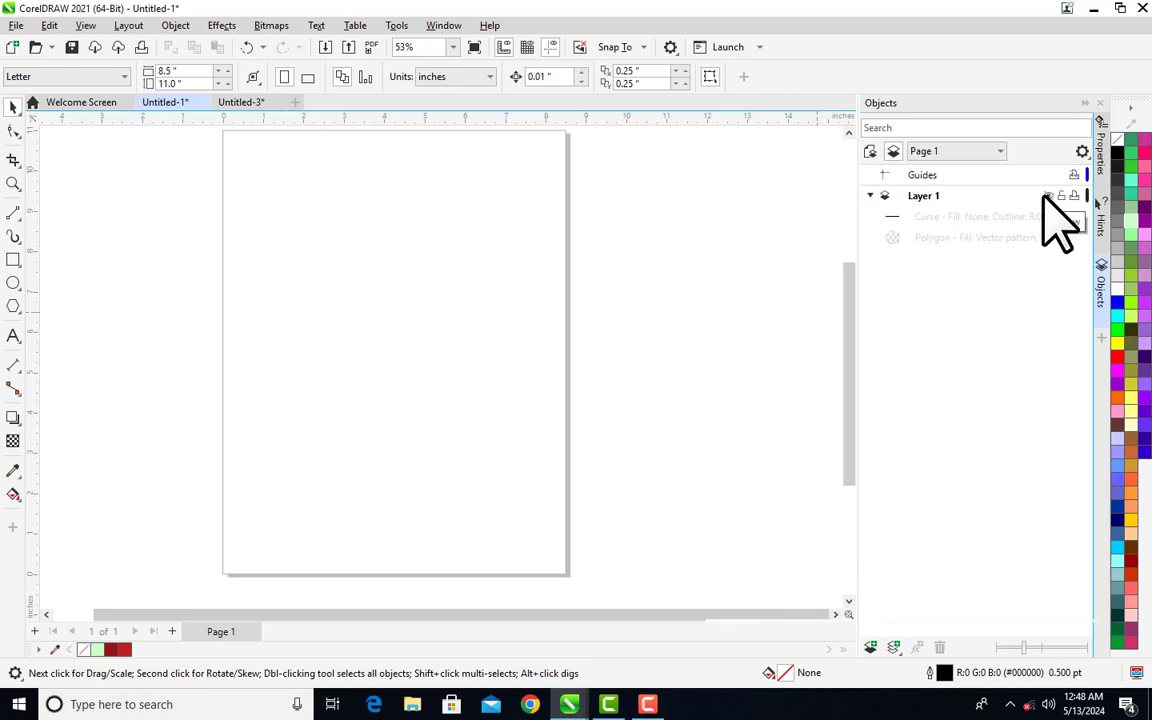
pyautogui.click(1047, 195)
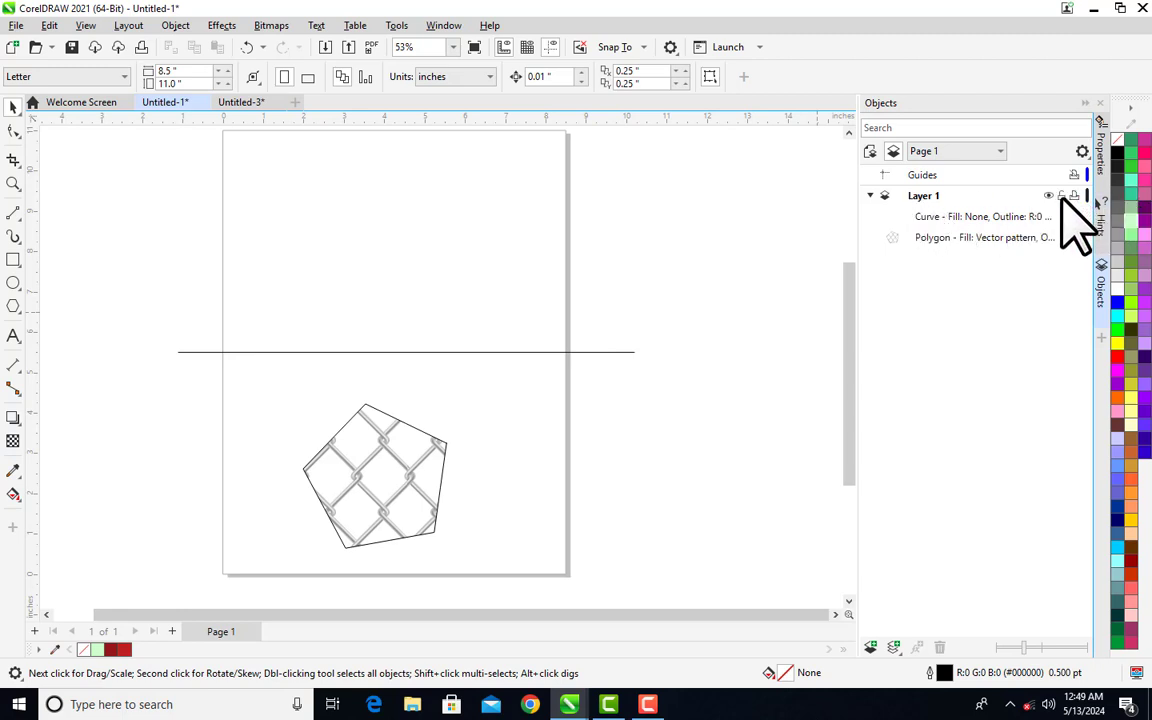
# - Lock Layer 1 and try to select and move the line and polygon on it
pyautogui.click(1061, 196)
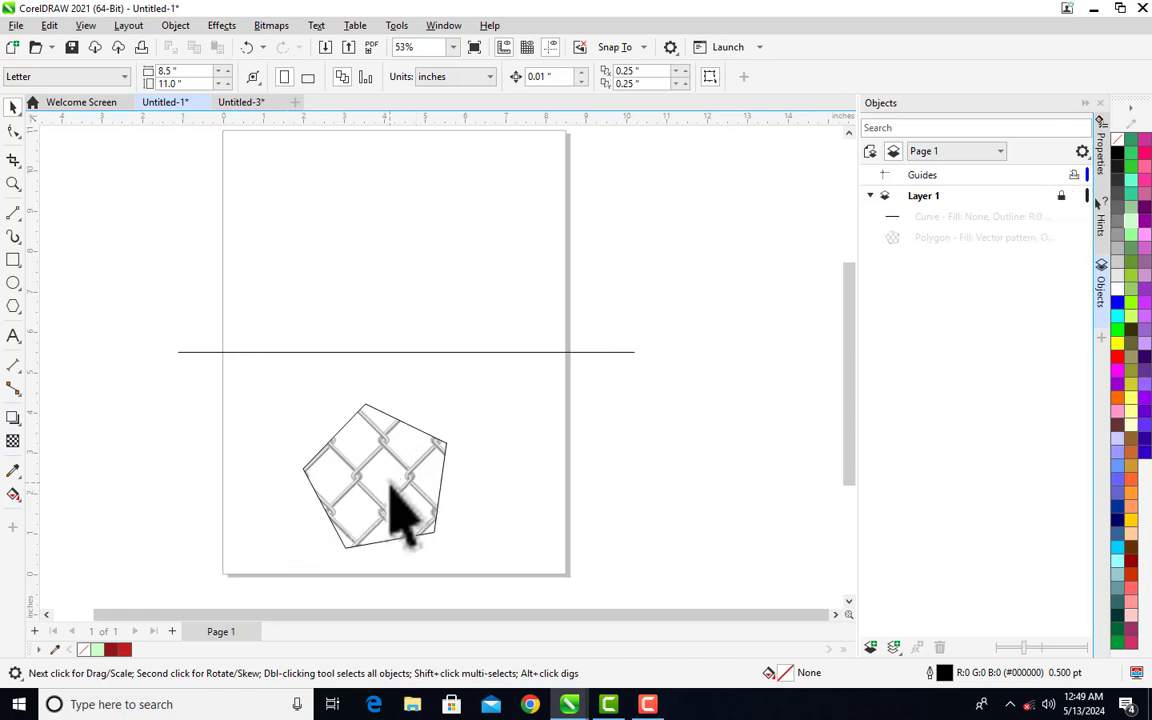
pyautogui.moveTo(150, 308); pyautogui.dragTo(699, 571)
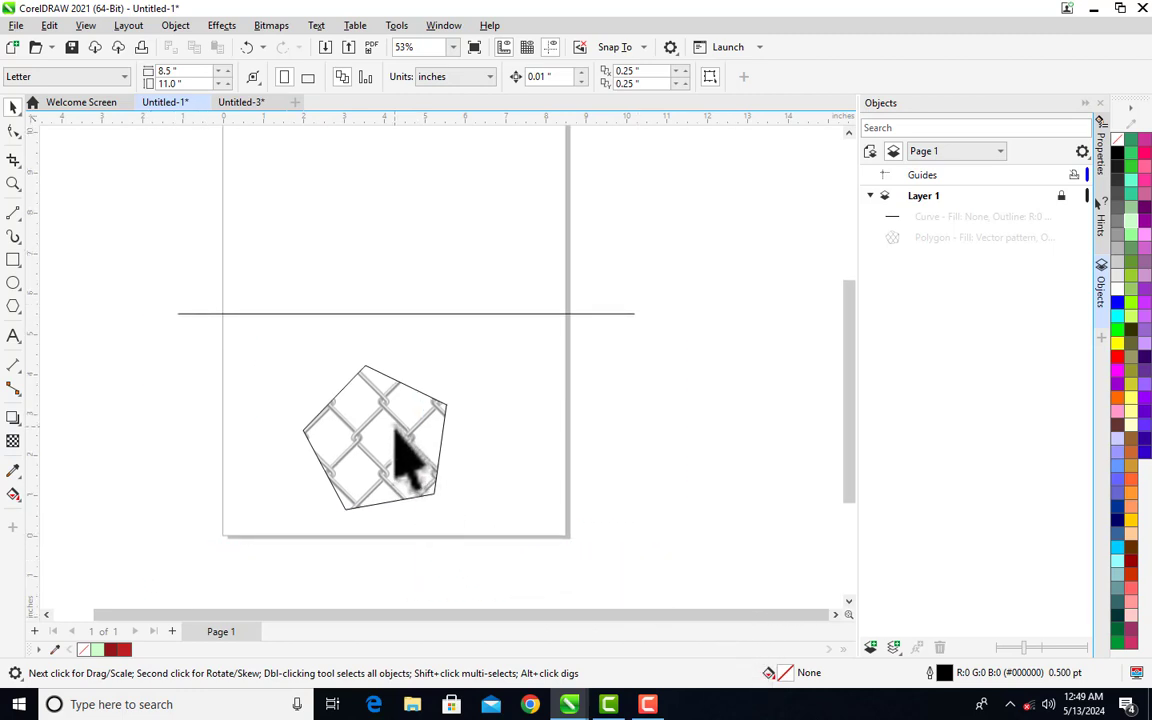
pyautogui.moveTo(386, 437); pyautogui.dragTo(663, 423)
# - Try to draw a rectangle beside the polygon on the locked Layer 1, dismiss the warning and return to the Pick tool
pyautogui.click(948, 195)
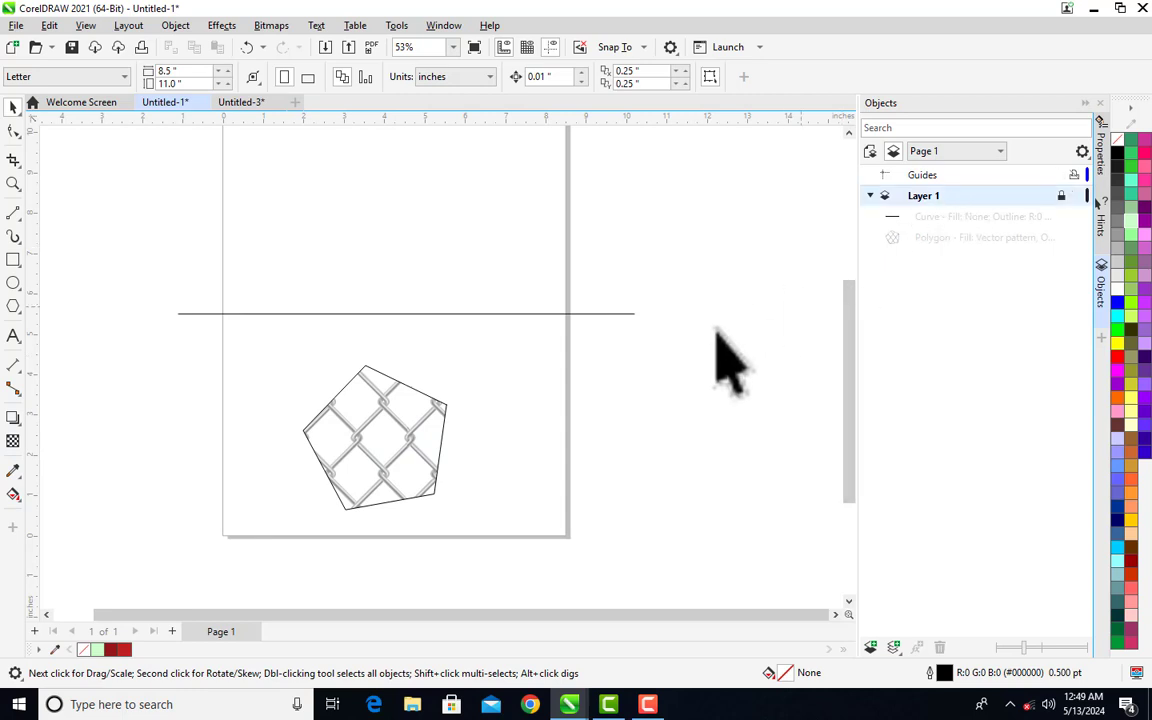
pyautogui.scroll(1, 642, 462)
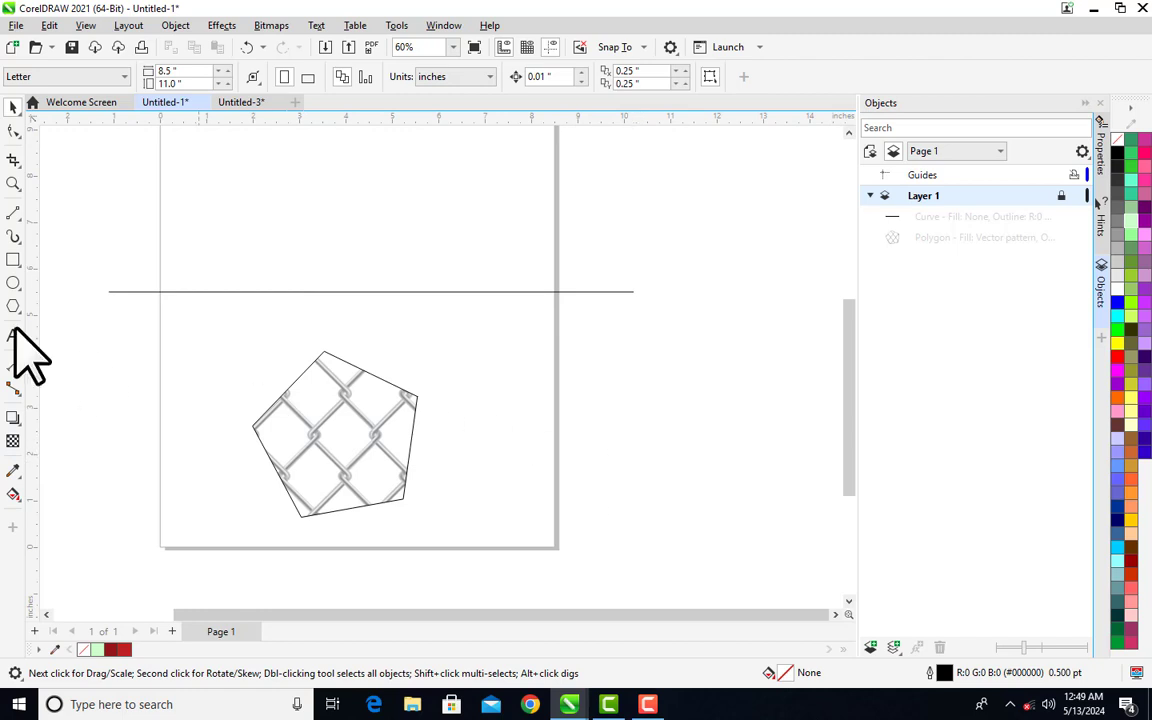
pyautogui.click(13, 262)
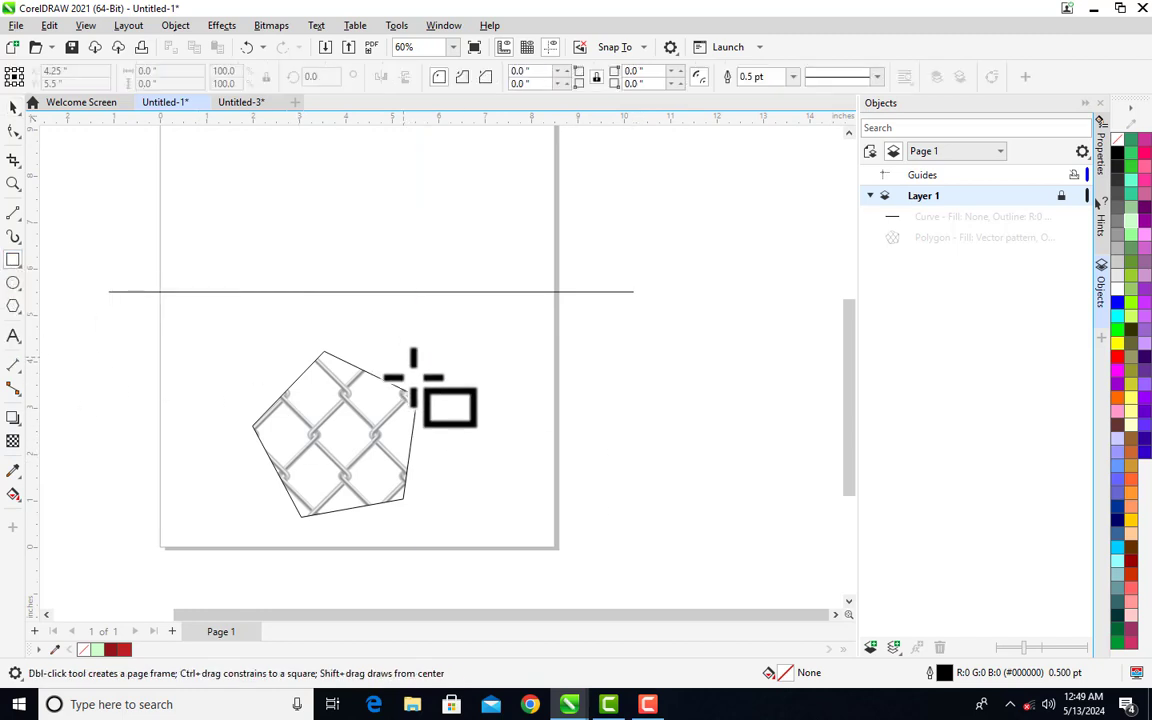
pyautogui.moveTo(399, 378); pyautogui.dragTo(620, 465)
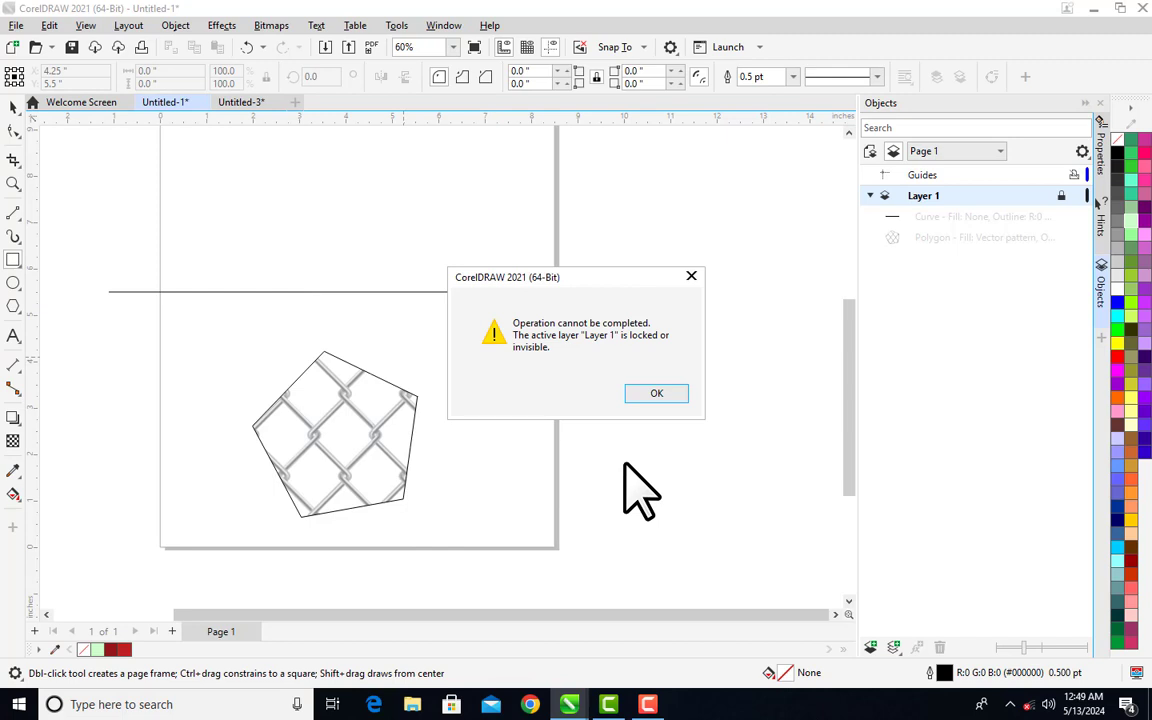
pyautogui.click(657, 394)
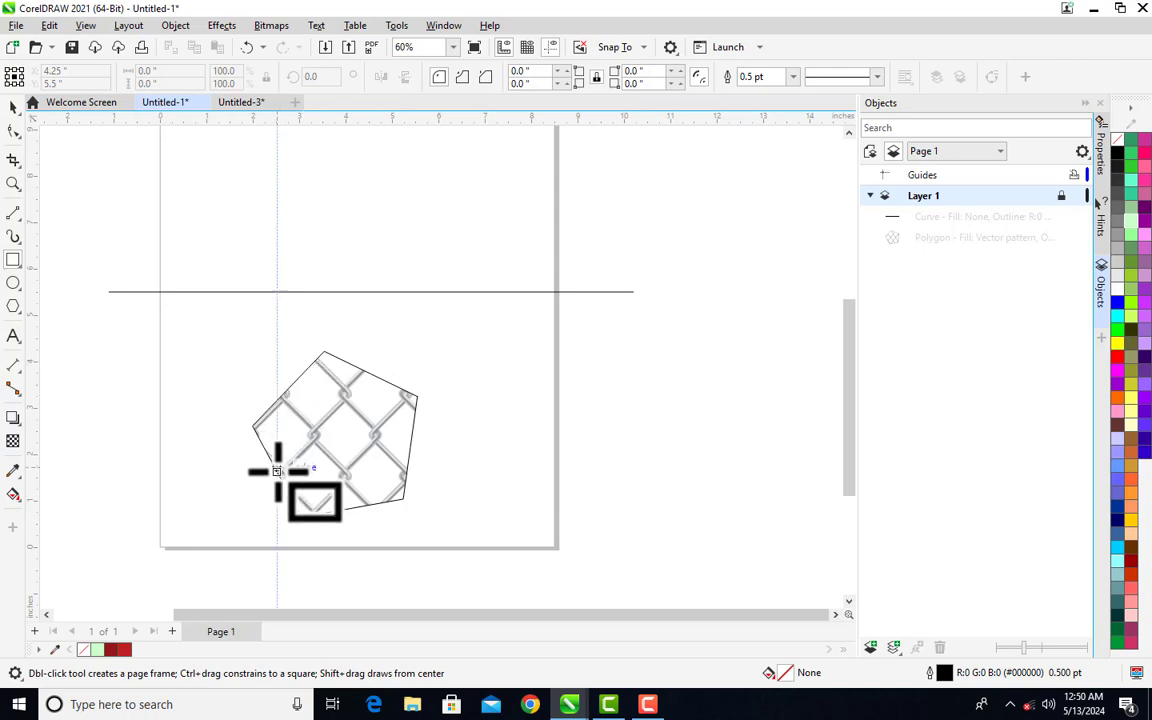
pyautogui.click(13, 107)
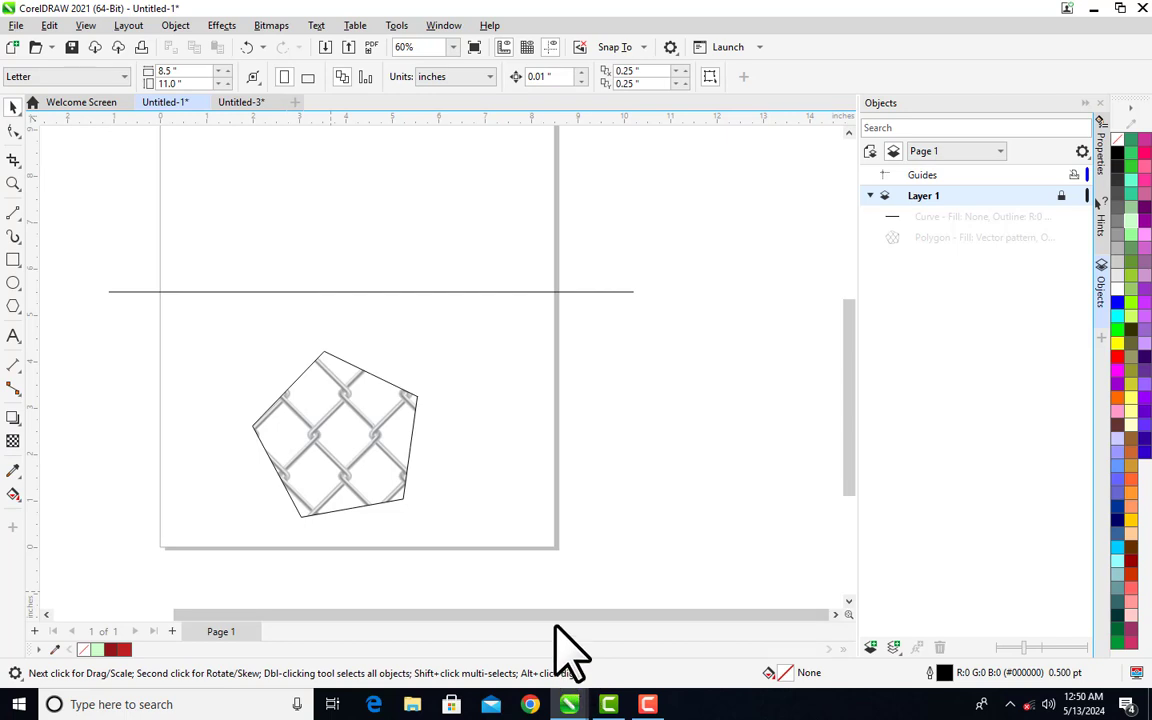
# - Add a new layer above Layer 1 and select it as the active layer
pyautogui.press('F4')
pyautogui.hotkey('shift', 'F4')
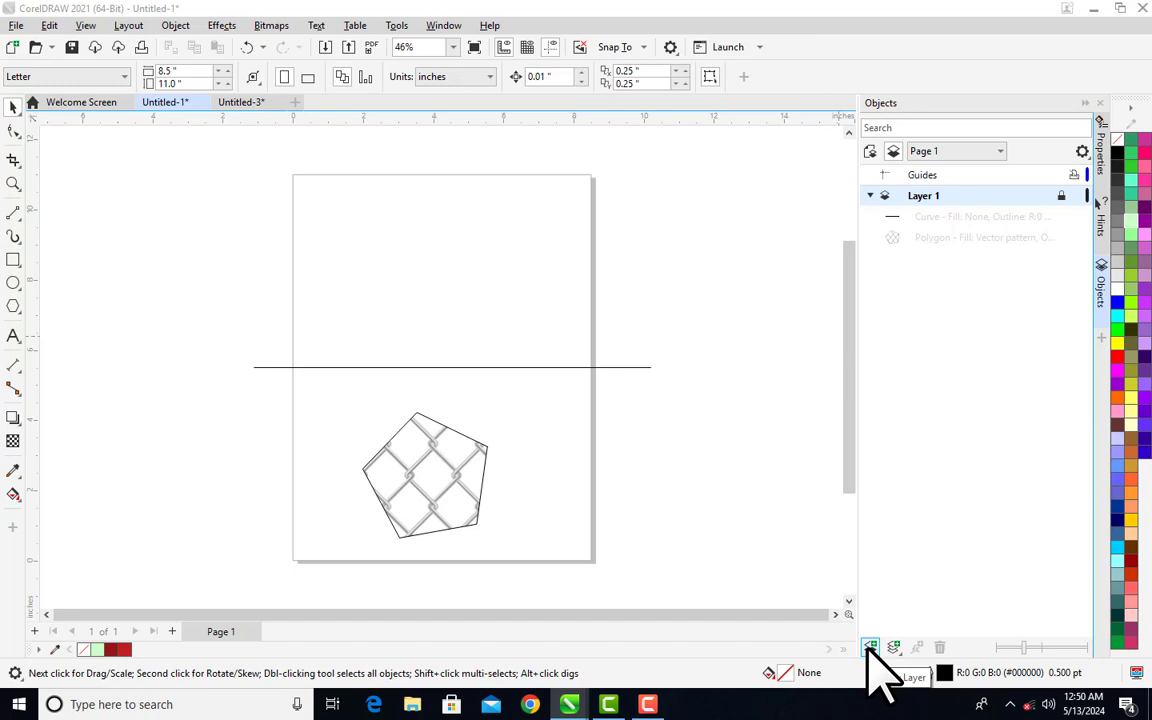
pyautogui.click(870, 648)
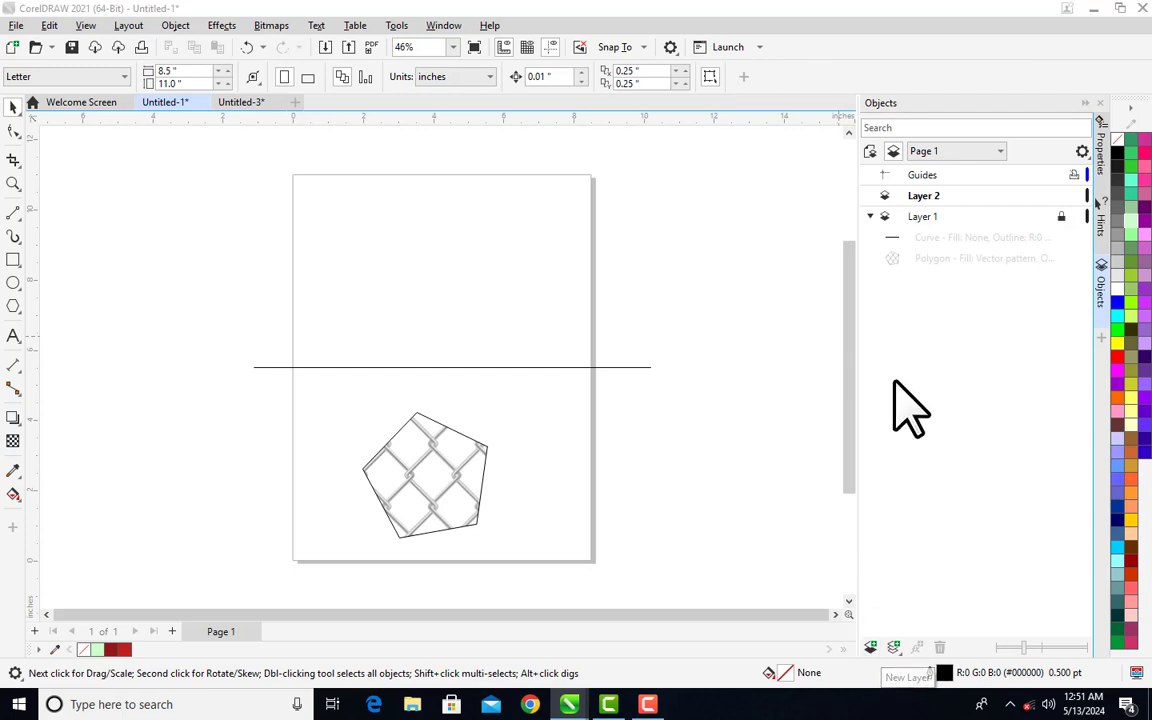
pyautogui.click(965, 198)
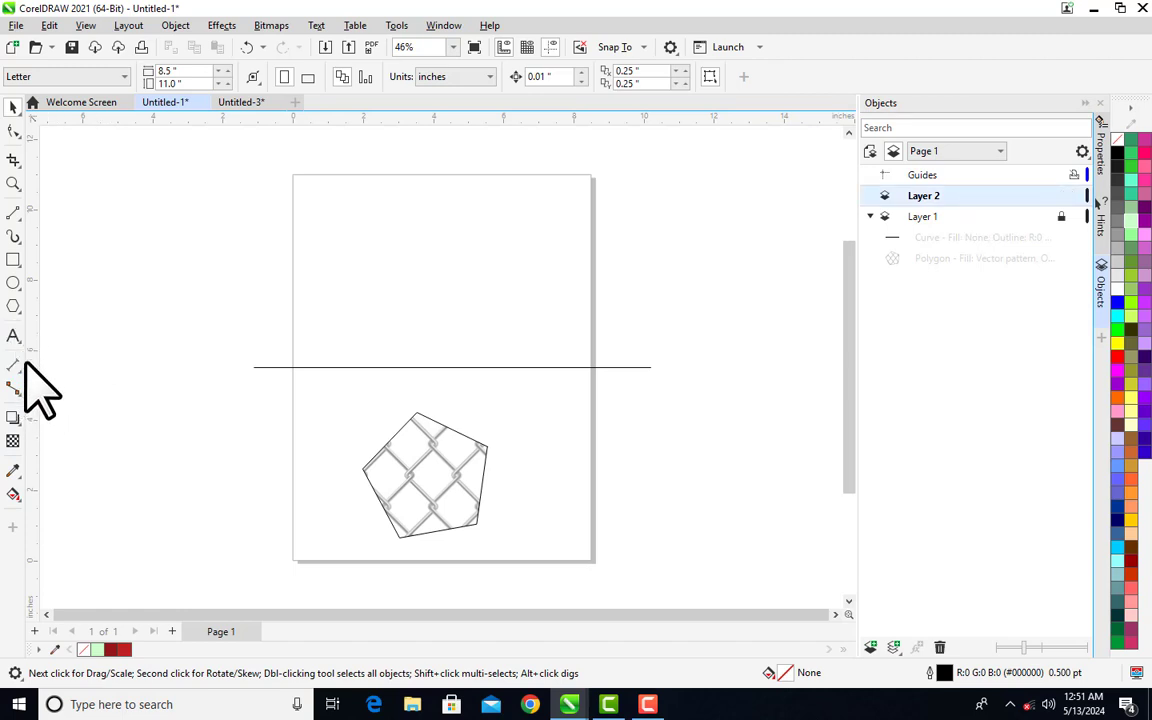
# - Draw a circle about 2.99 inches in diameter on Layer 2 and move it to about X 4.18, Y 8.19 inches
pyautogui.click(13, 283)
pyautogui.moveTo(361, 220); pyautogui.dragTo(468, 314)
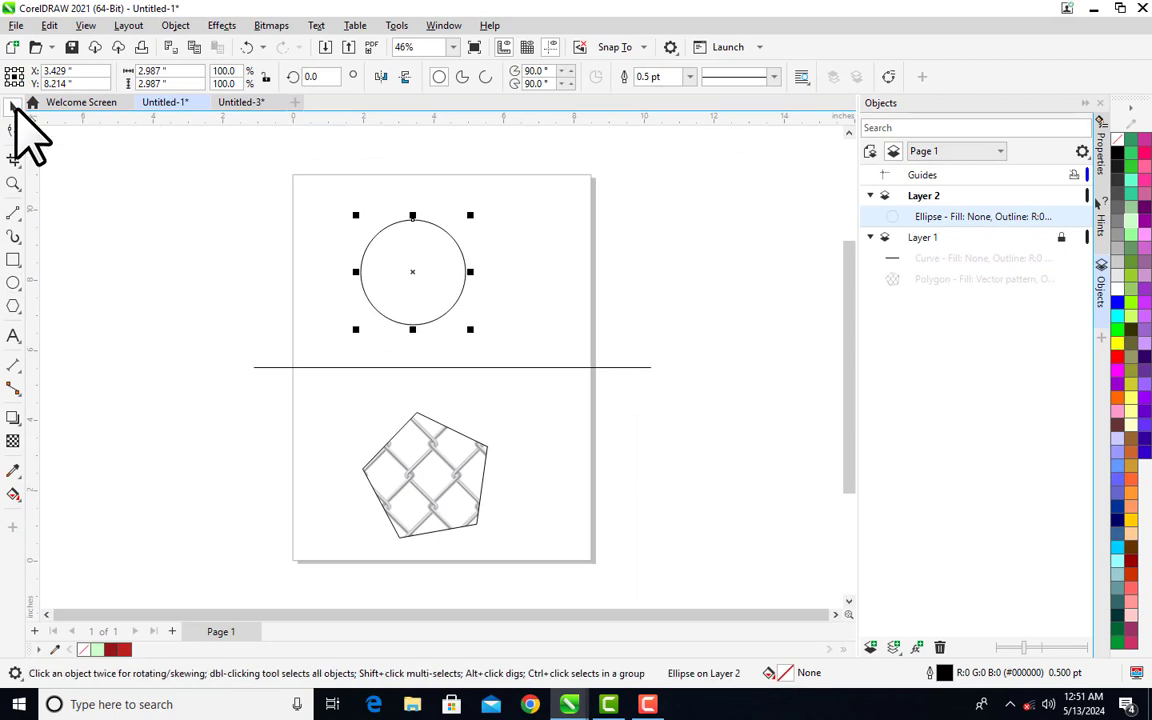
pyautogui.moveTo(463, 283)
pyautogui.mouseDown()
pyautogui.moveTo(483, 267)
pyautogui.moveTo(630, 273)
pyautogui.moveTo(396, 285)
pyautogui.moveTo(563, 285)
pyautogui.moveTo(446, 268)
pyautogui.mouseUp()
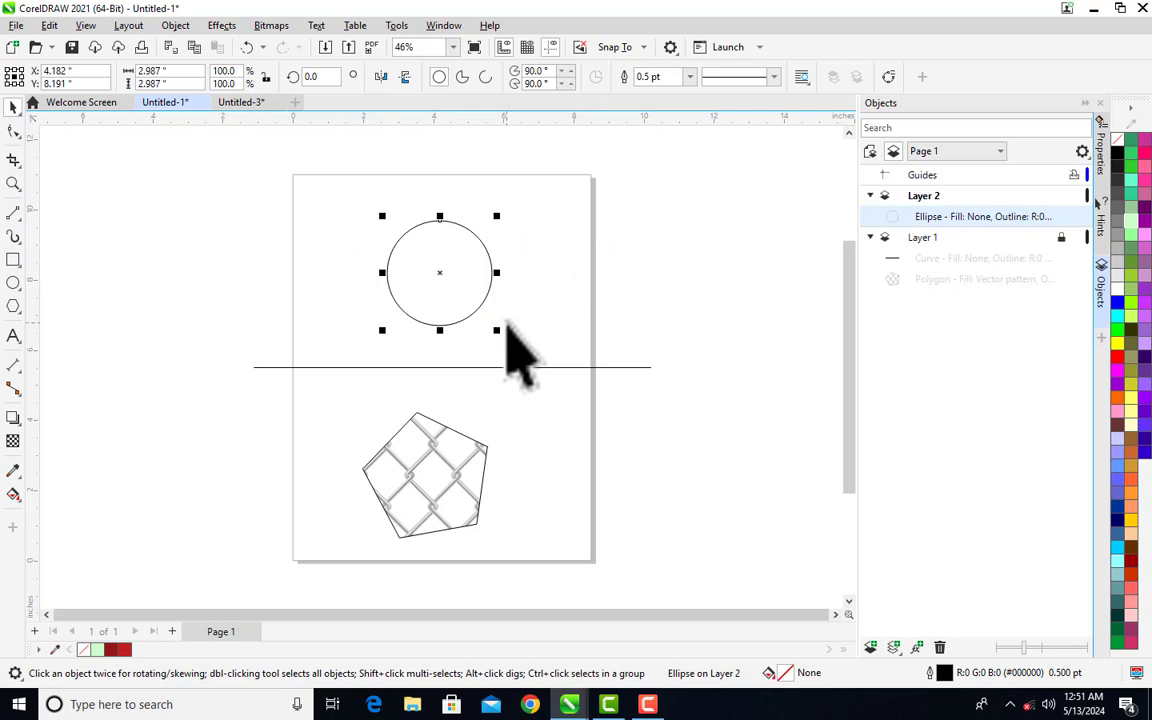
# - Try to select the polygon on the locked Layer 1, make that layer active, and select the circle on Layer 2
pyautogui.click(405, 503)
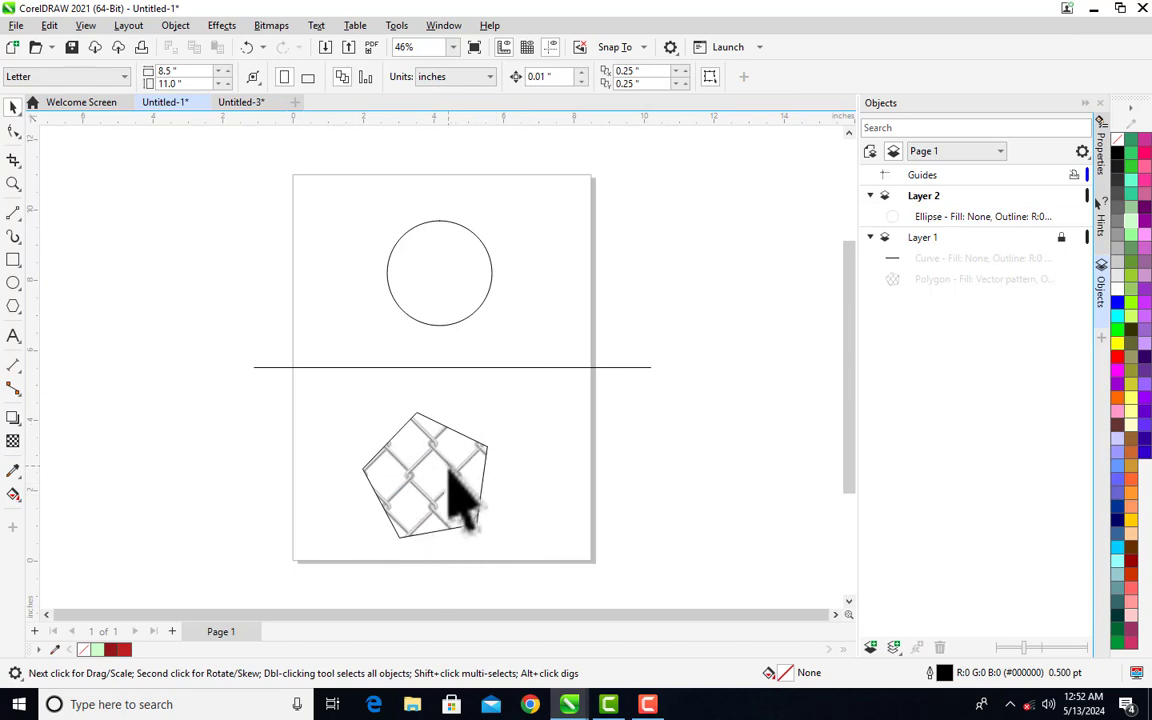
pyautogui.click(948, 240)
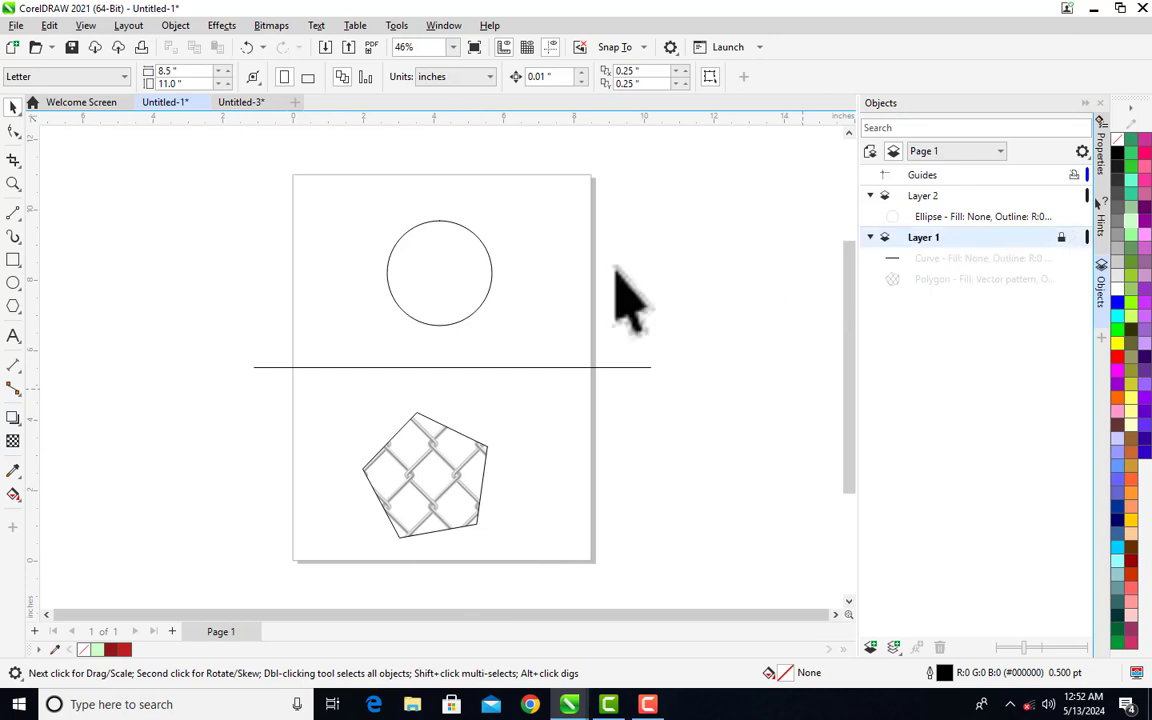
pyautogui.click(437, 303)
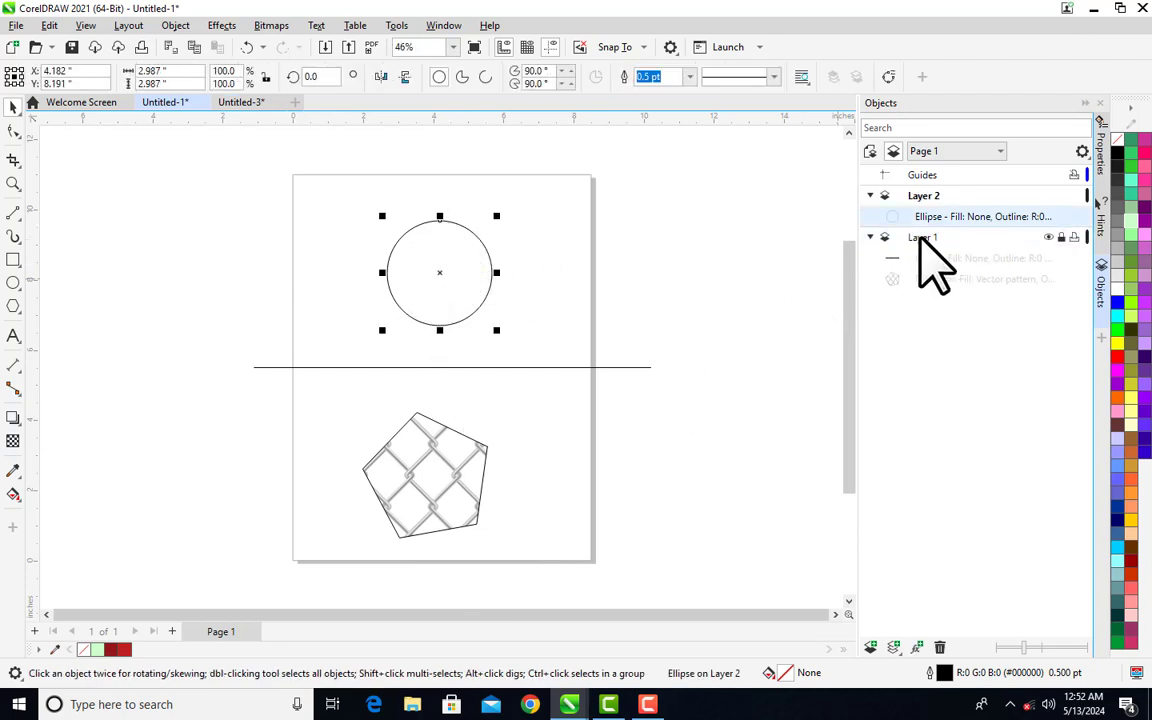
# - Make the locked Layer 1 active again, try to draw a rectangle on it and dismiss the warning
pyautogui.click(917, 239)
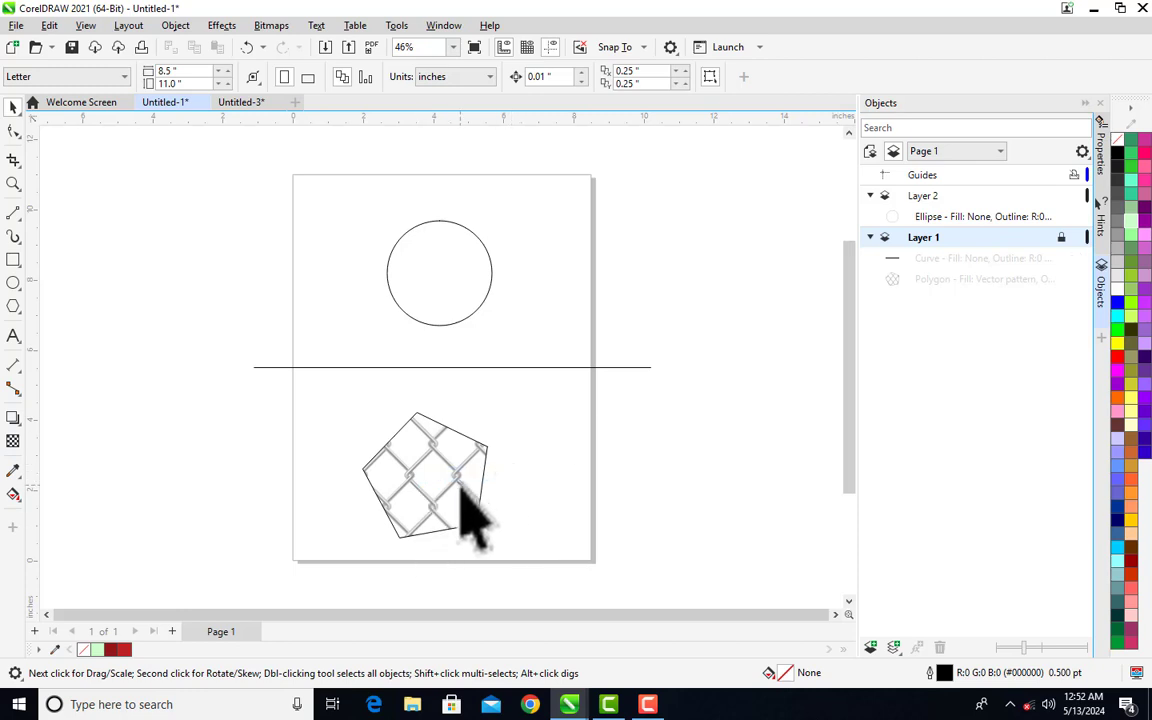
pyautogui.click(13, 260)
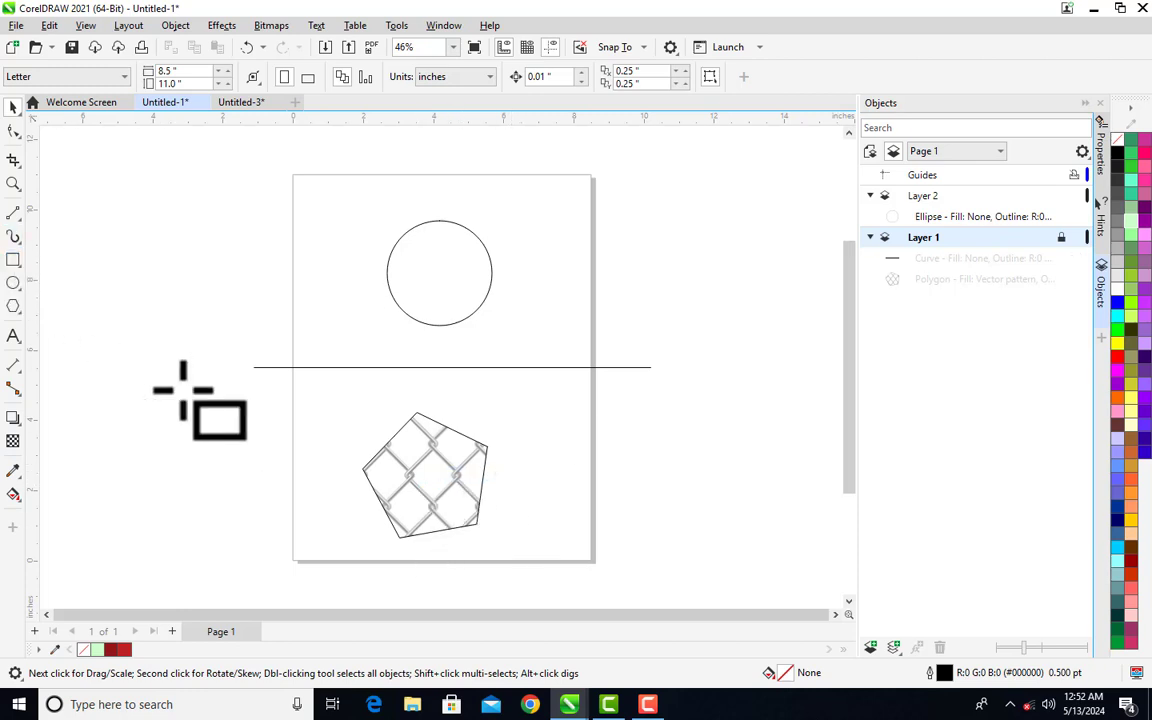
pyautogui.moveTo(185, 390); pyautogui.dragTo(316, 422)
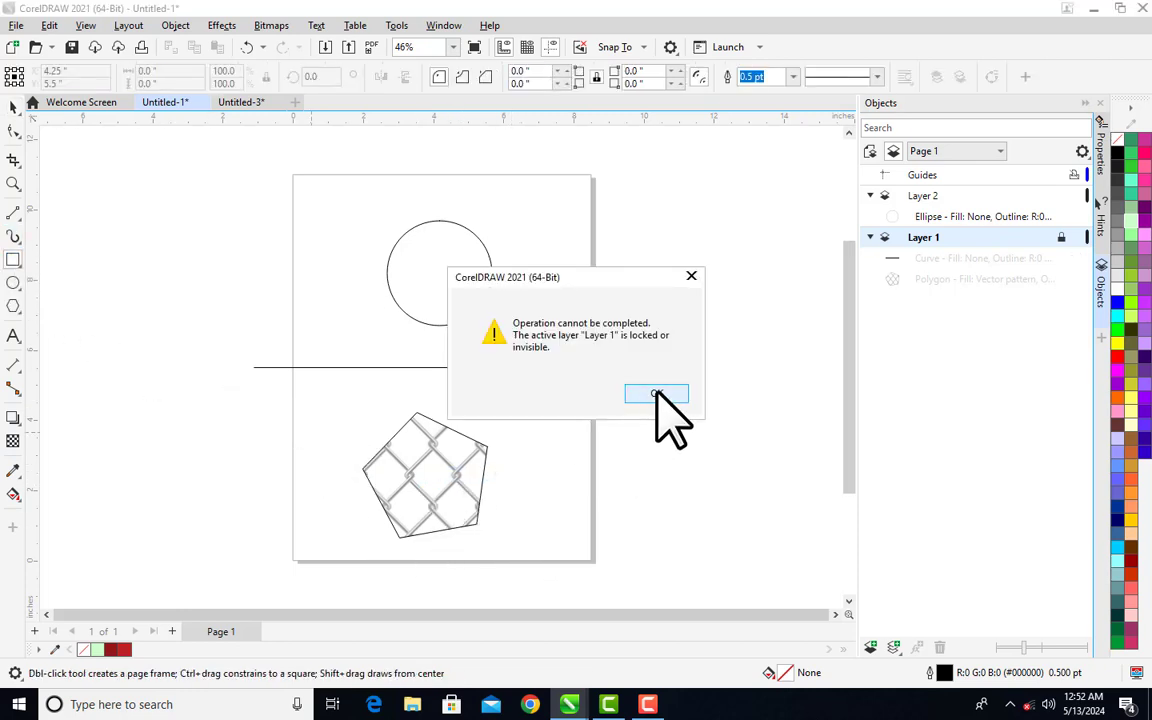
pyautogui.click(656, 393)
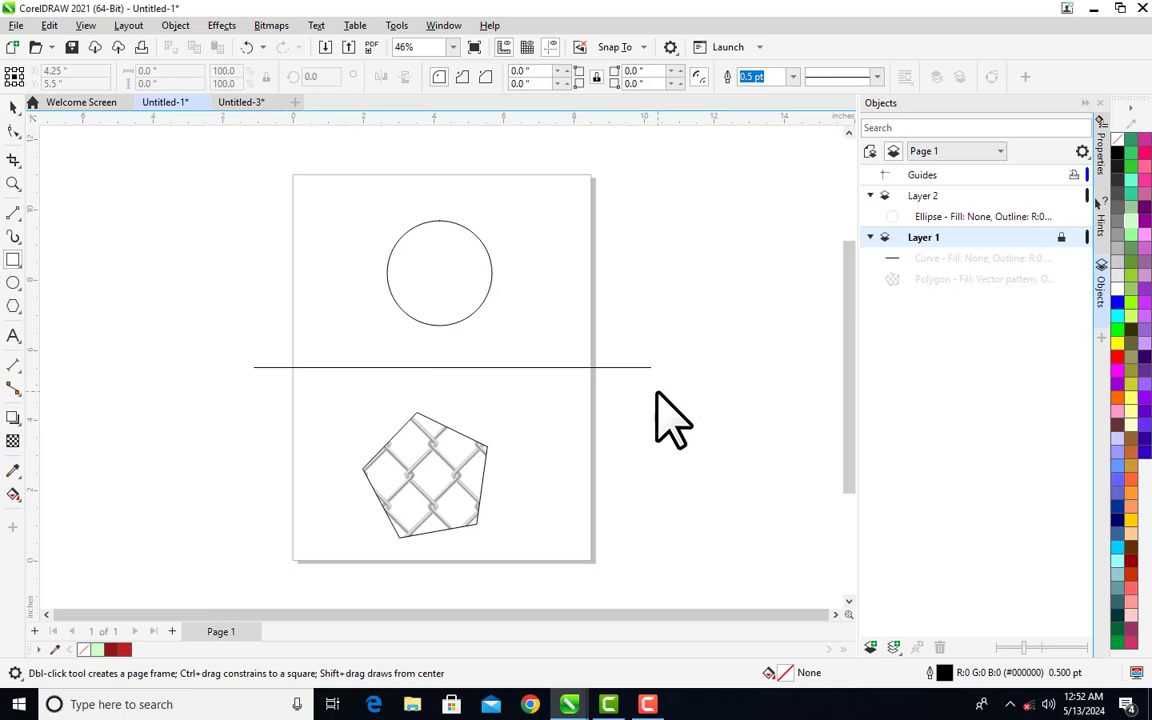
# - Make Layer 2 active, draw a rectangle about 1.37 by 2.01 inches between the line and the polygon, and delete it
pyautogui.click(945, 197)
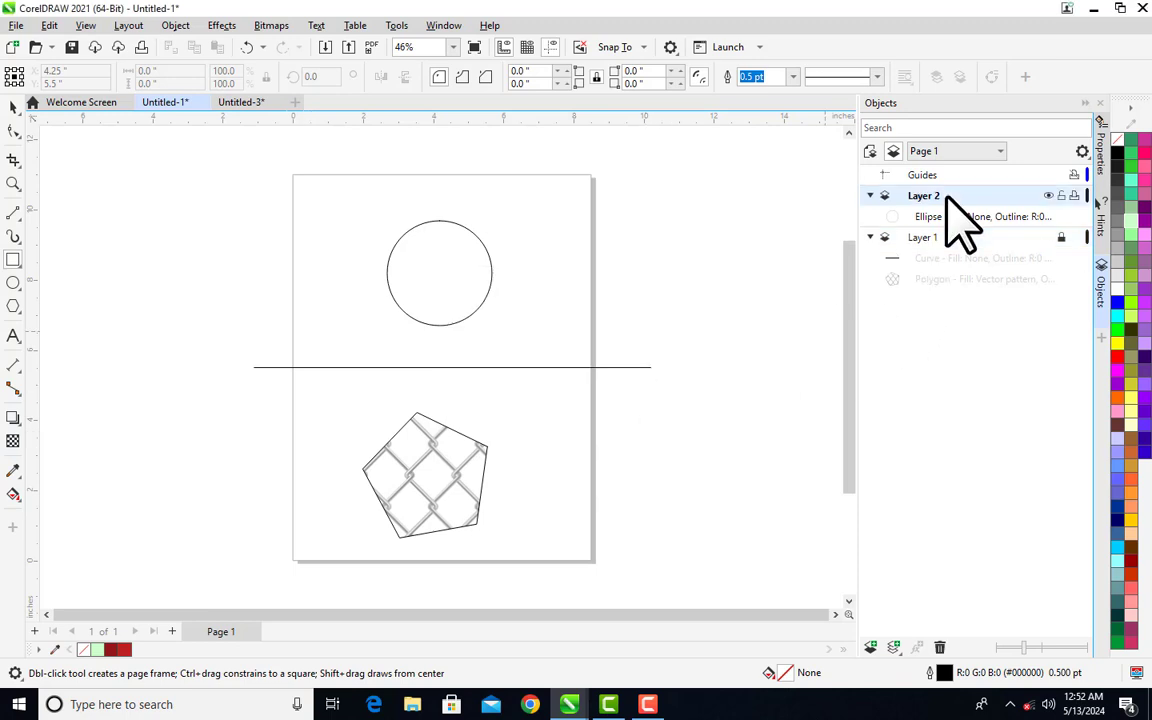
pyautogui.moveTo(449, 420); pyautogui.dragTo(474, 443)
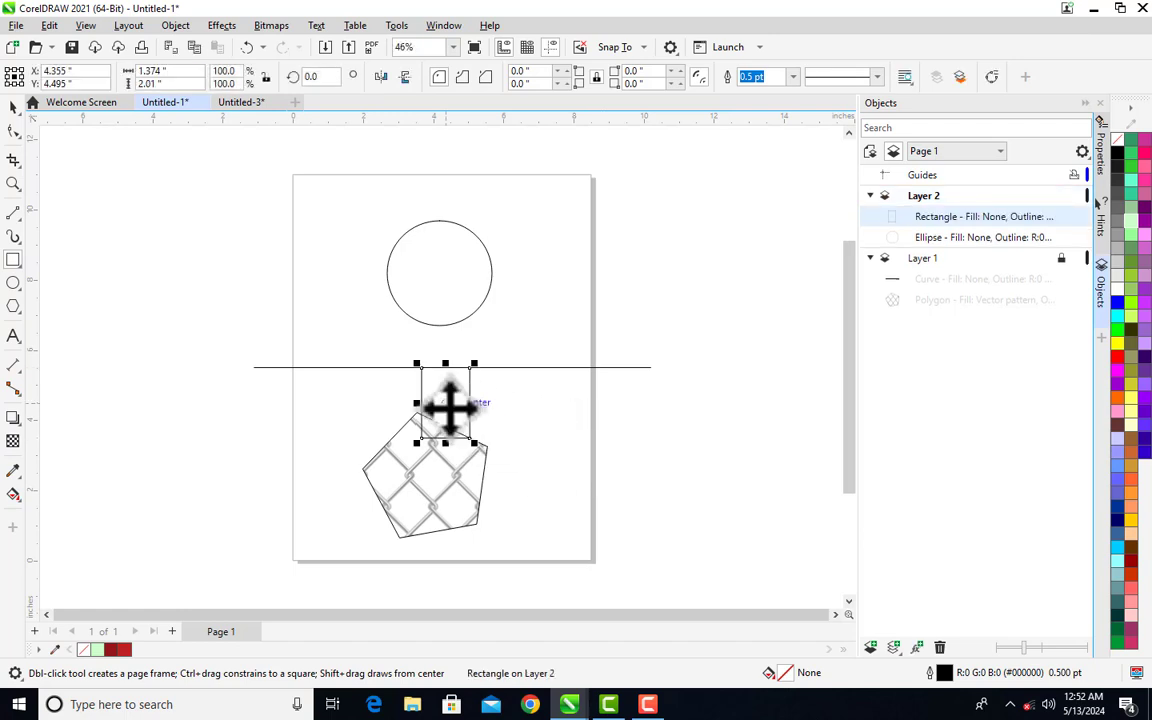
pyautogui.press('Delete')
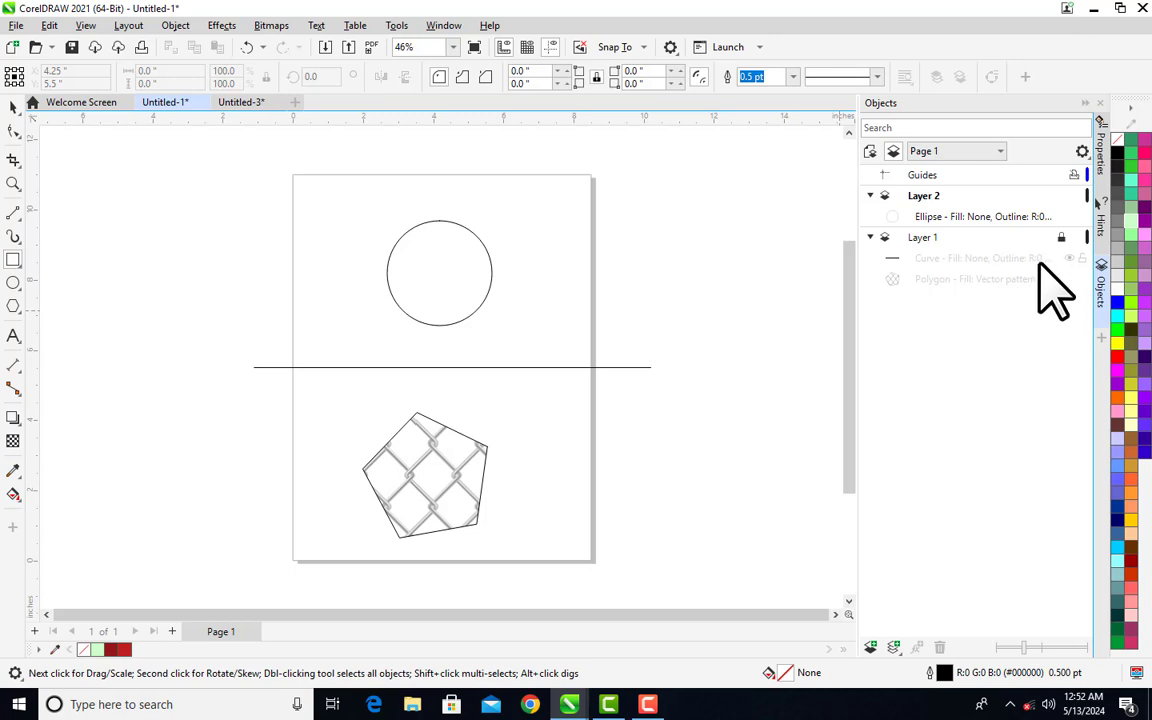
# - Check the print preview of the current document with both layers included, and return to the drawing without printing
pyautogui.click(17, 25)
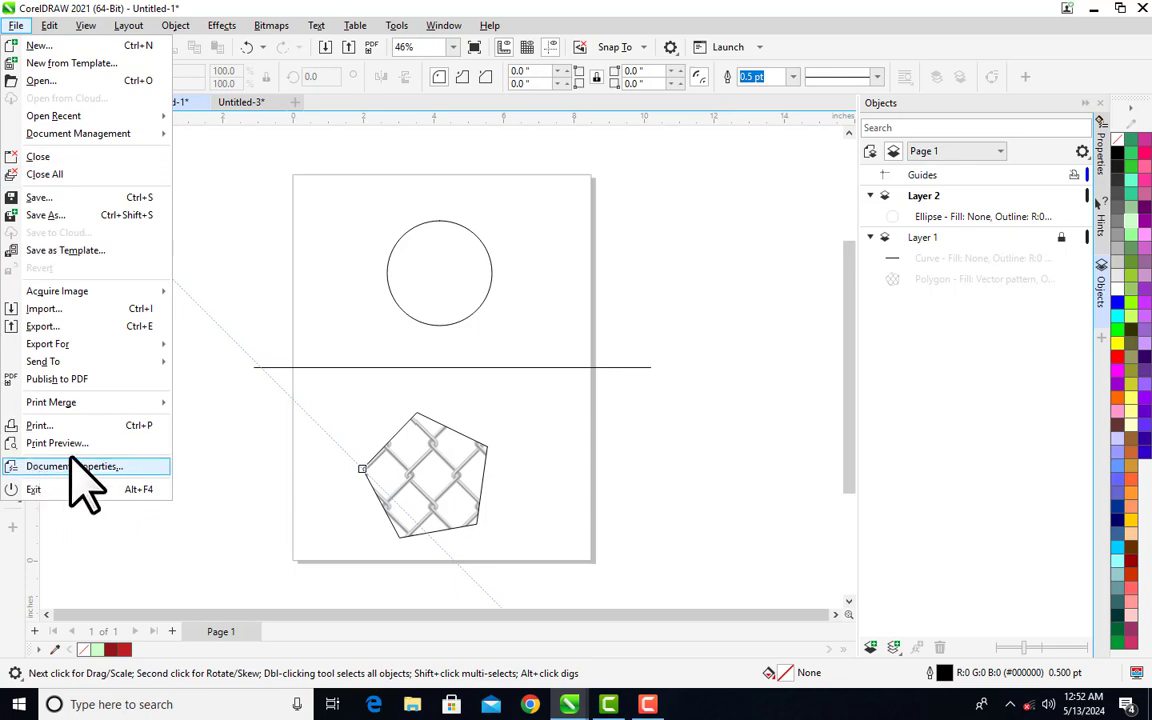
pyautogui.click(83, 425)
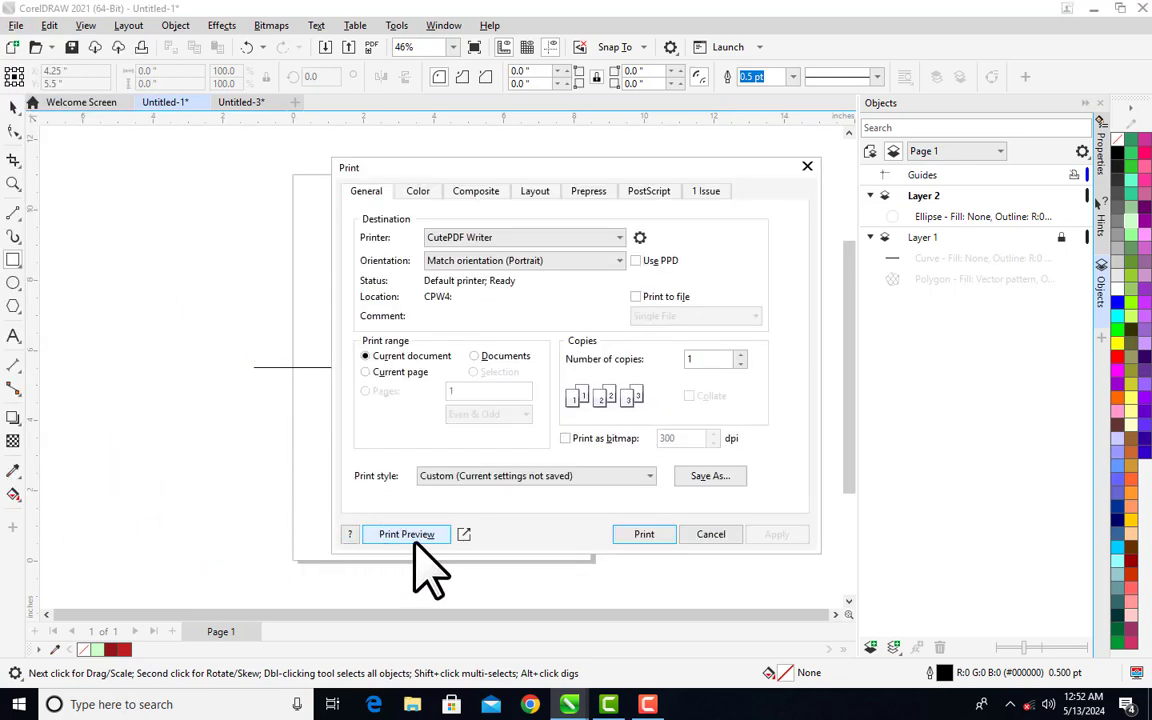
pyautogui.click(414, 537)
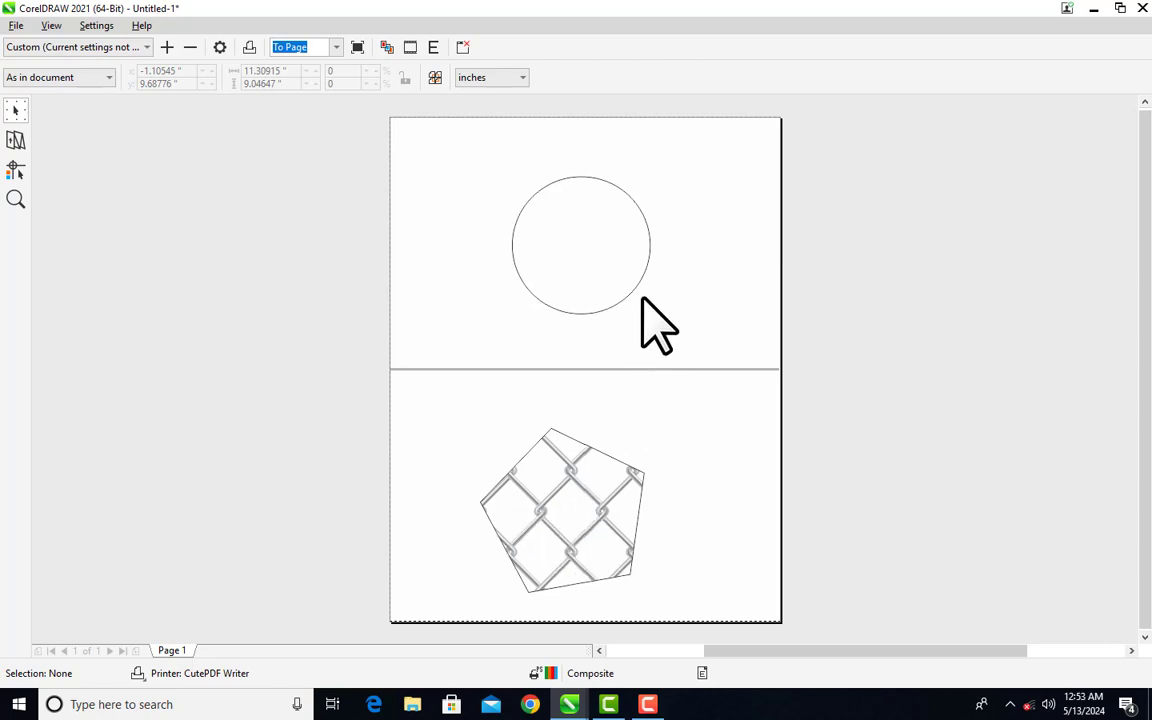
pyautogui.click(1142, 8)
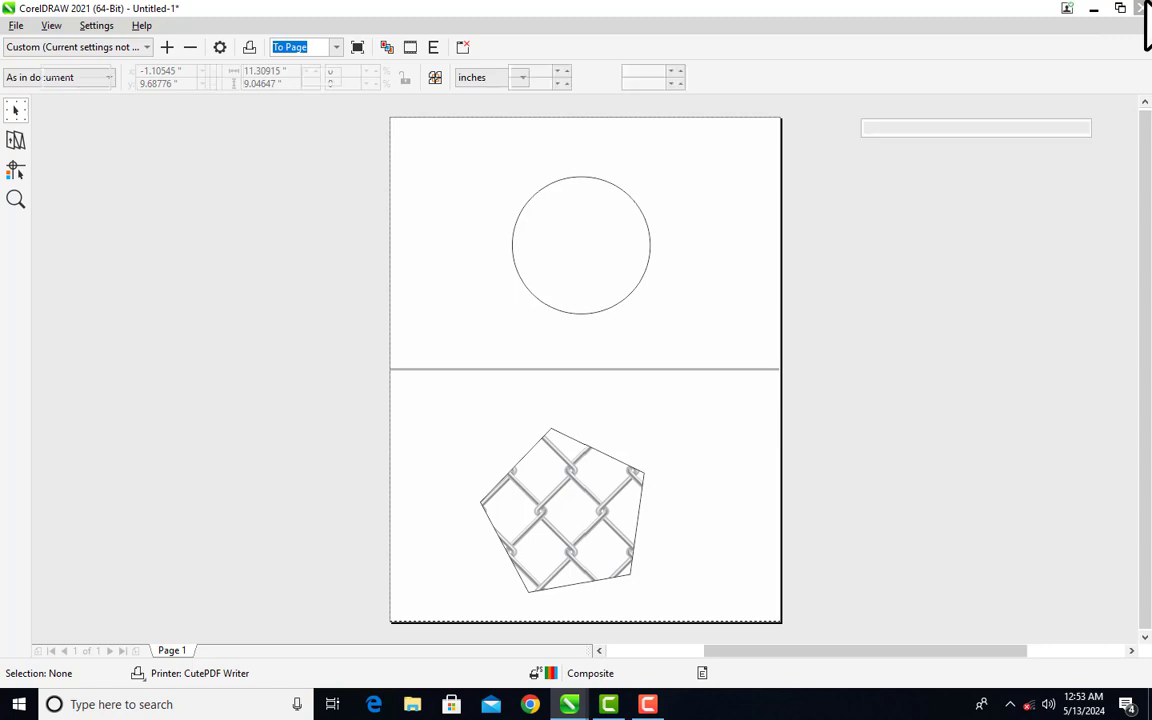
pyautogui.click(805, 166)
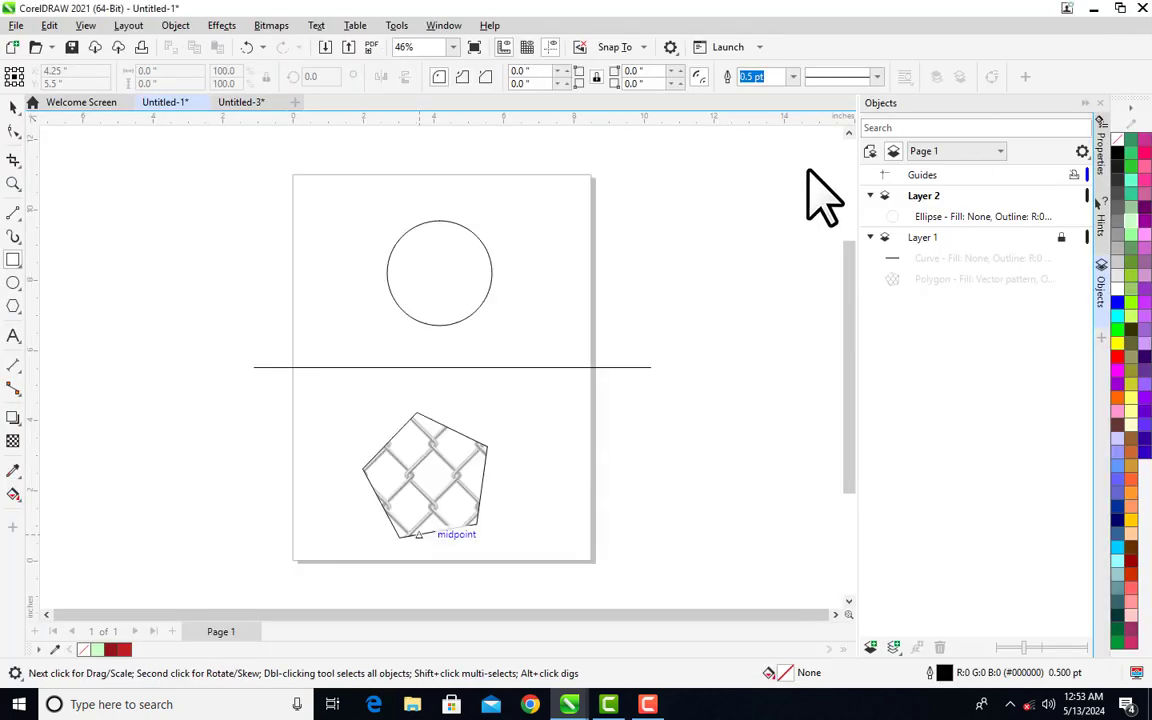
# - Exclude Layer 1 from printing and check the document's print preview, closing it without printing
pyautogui.click(928, 242)
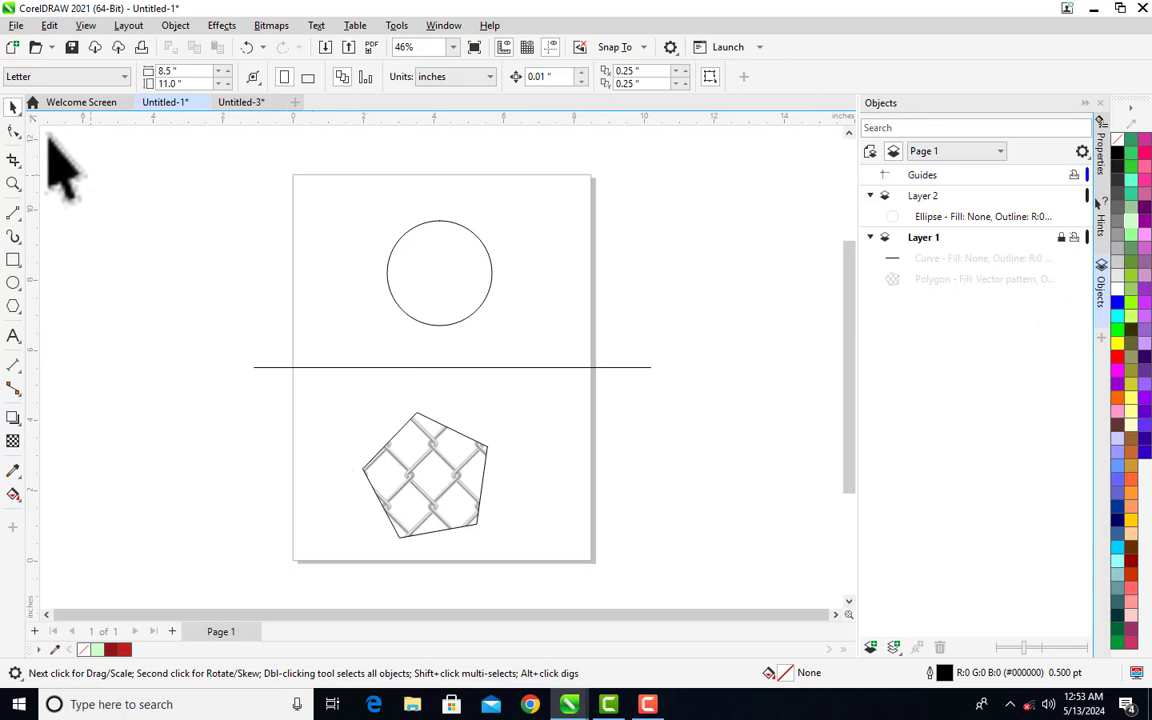
pyautogui.click(14, 25)
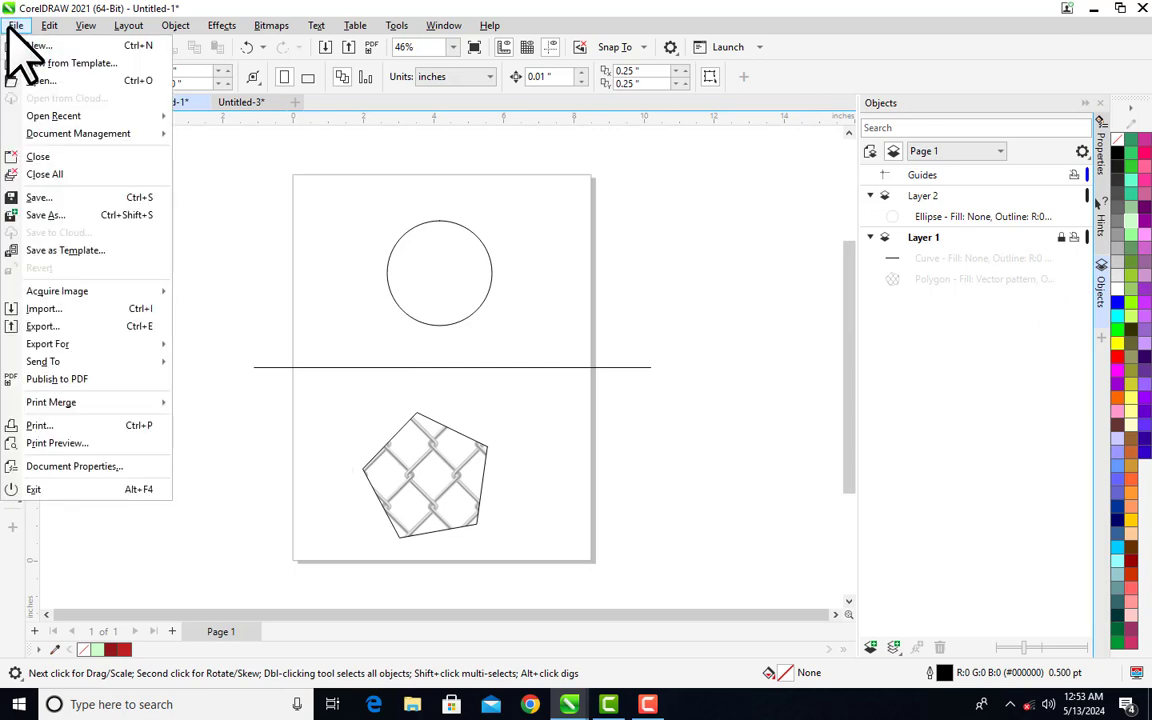
pyautogui.click(63, 428)
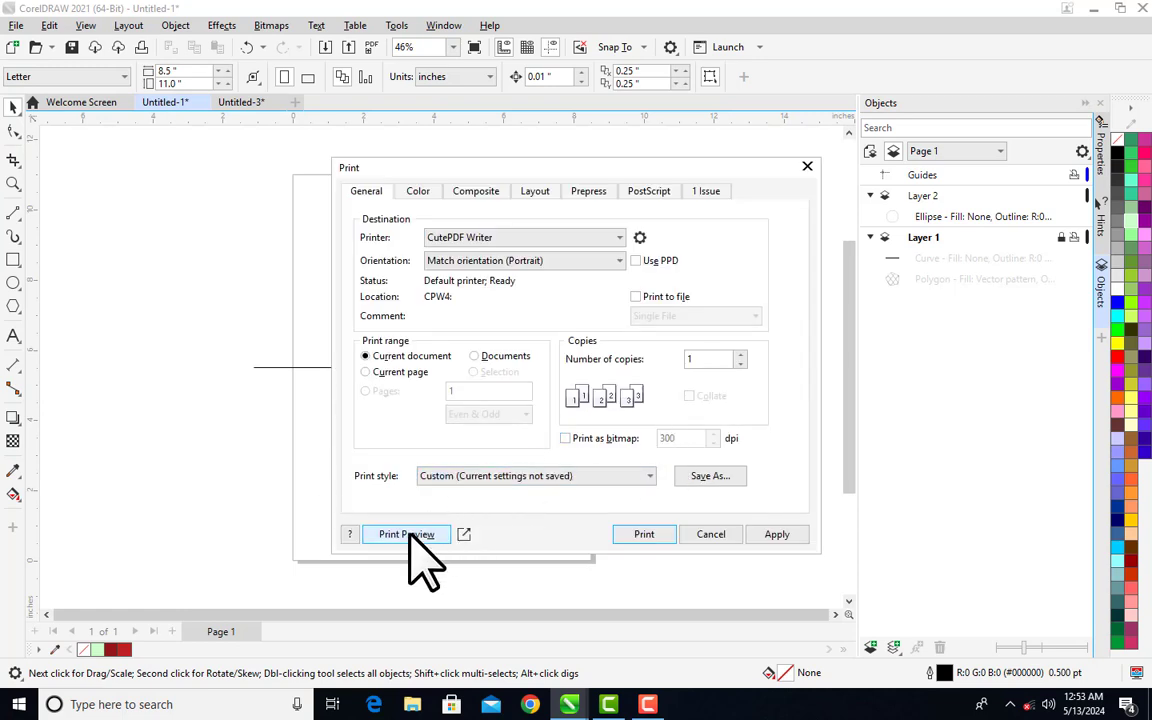
pyautogui.click(406, 534)
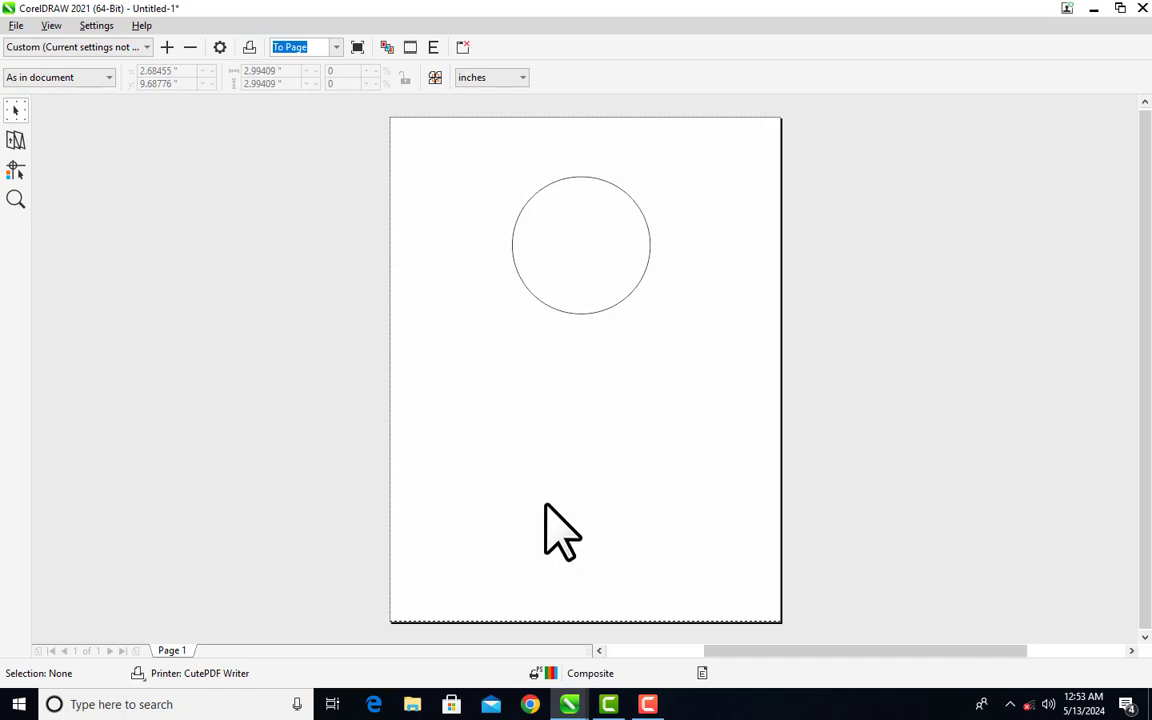
pyautogui.click(1141, 8)
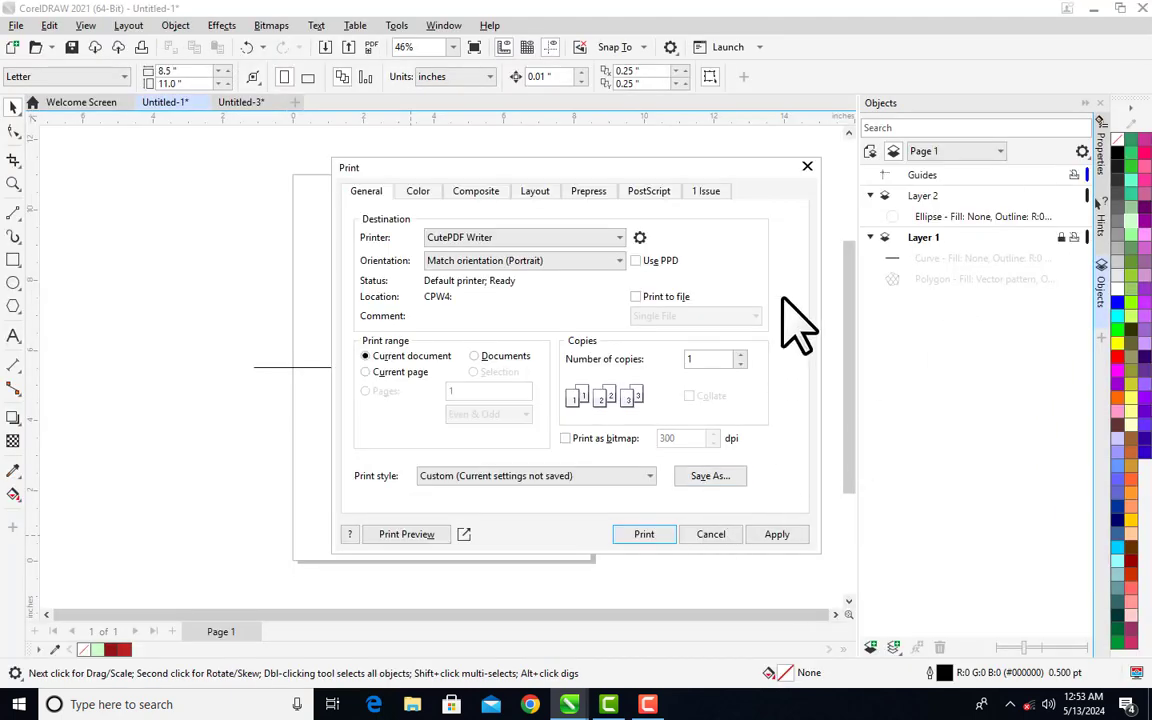
pyautogui.click(807, 166)
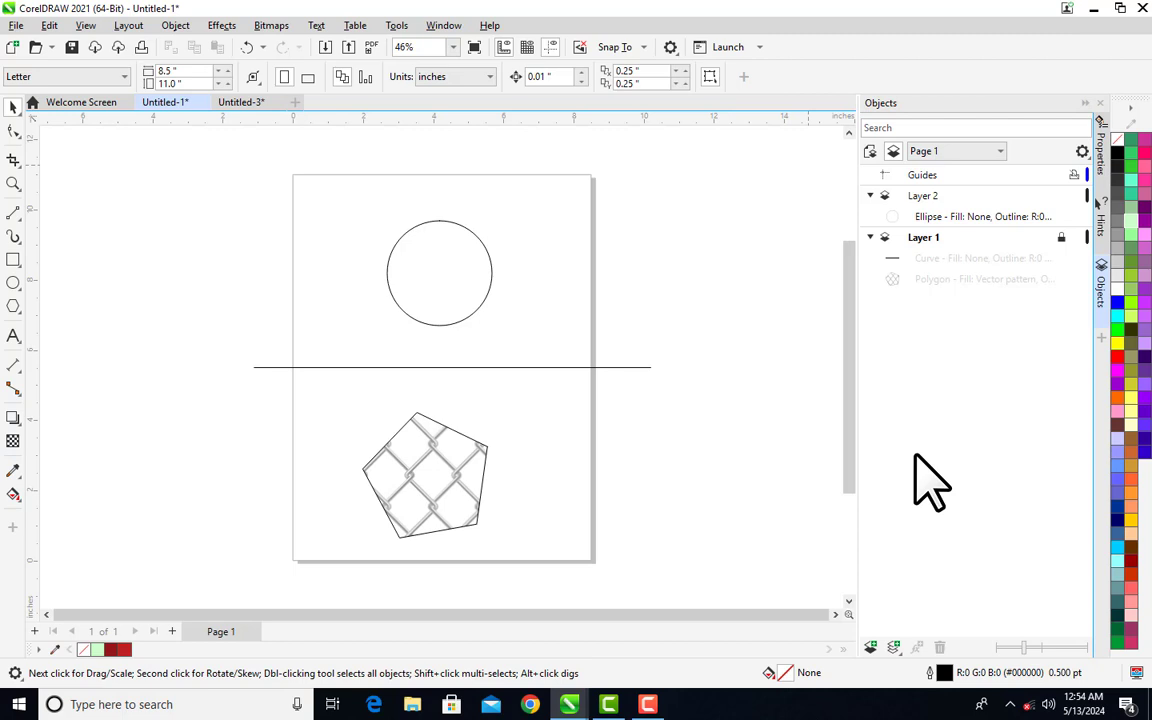
# - Unlock Layer 1 and move the polygon to about X 4.63, Y 2.87 inches
pyautogui.click(1061, 237)
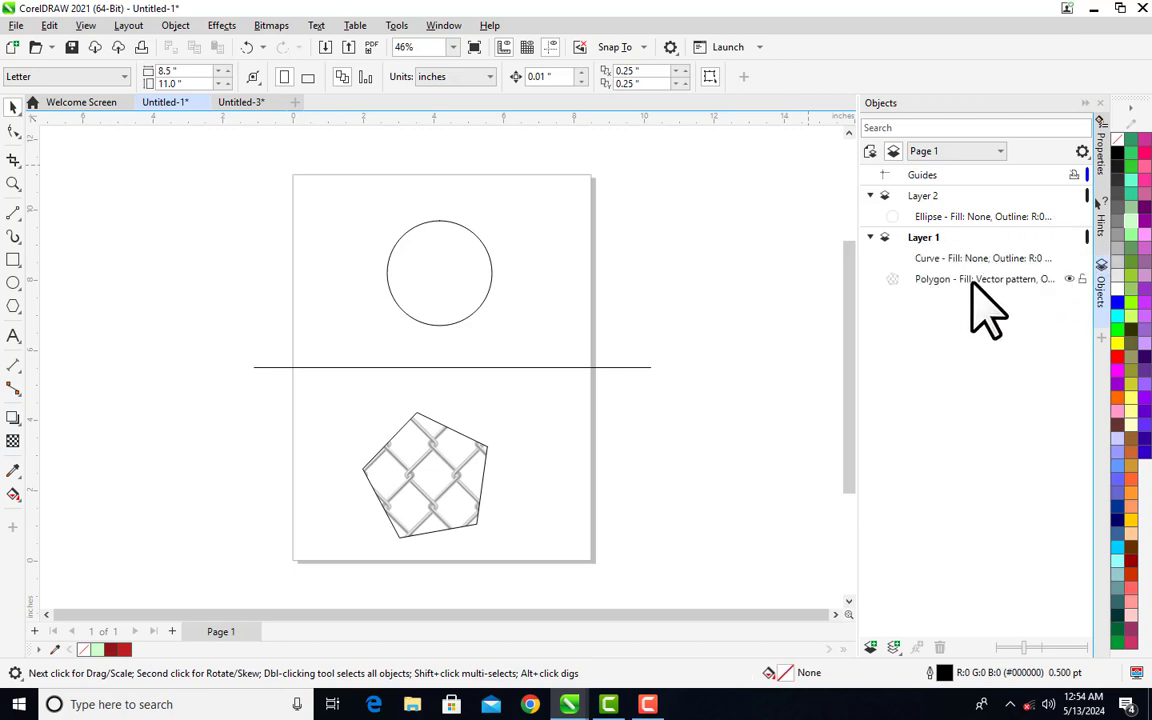
pyautogui.click(477, 367)
pyautogui.click(456, 481)
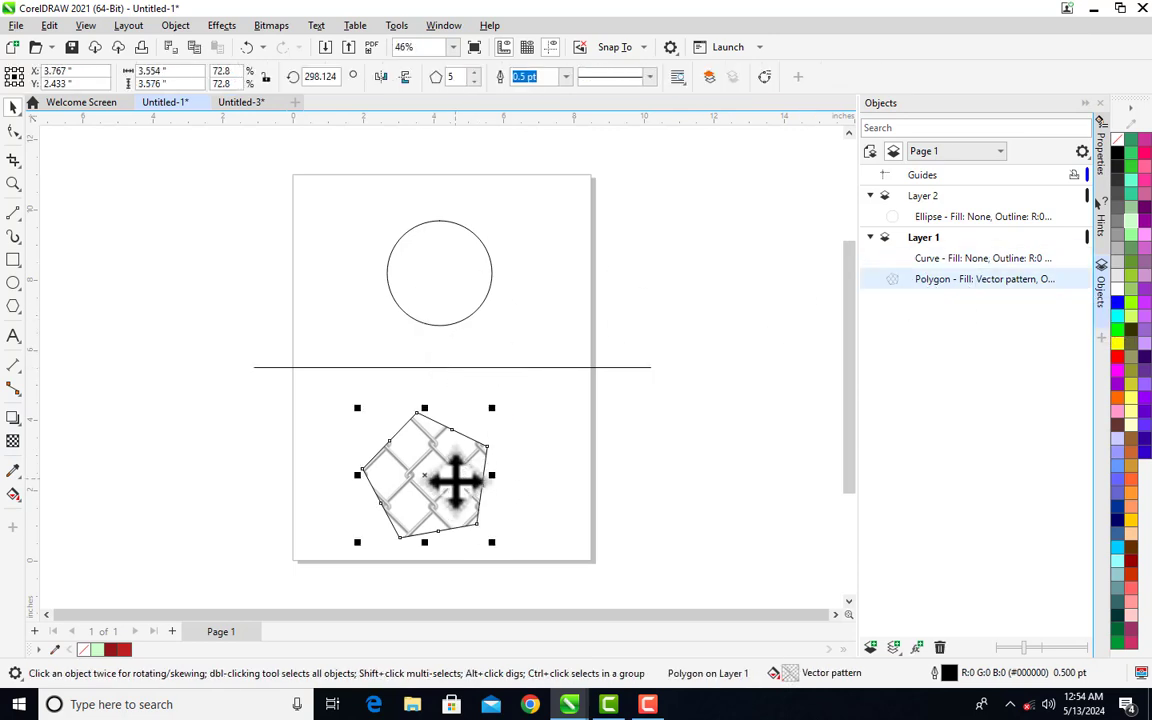
pyautogui.moveTo(452, 478); pyautogui.dragTo(386, 471)
pyautogui.moveTo(383, 463); pyautogui.dragTo(464, 455)
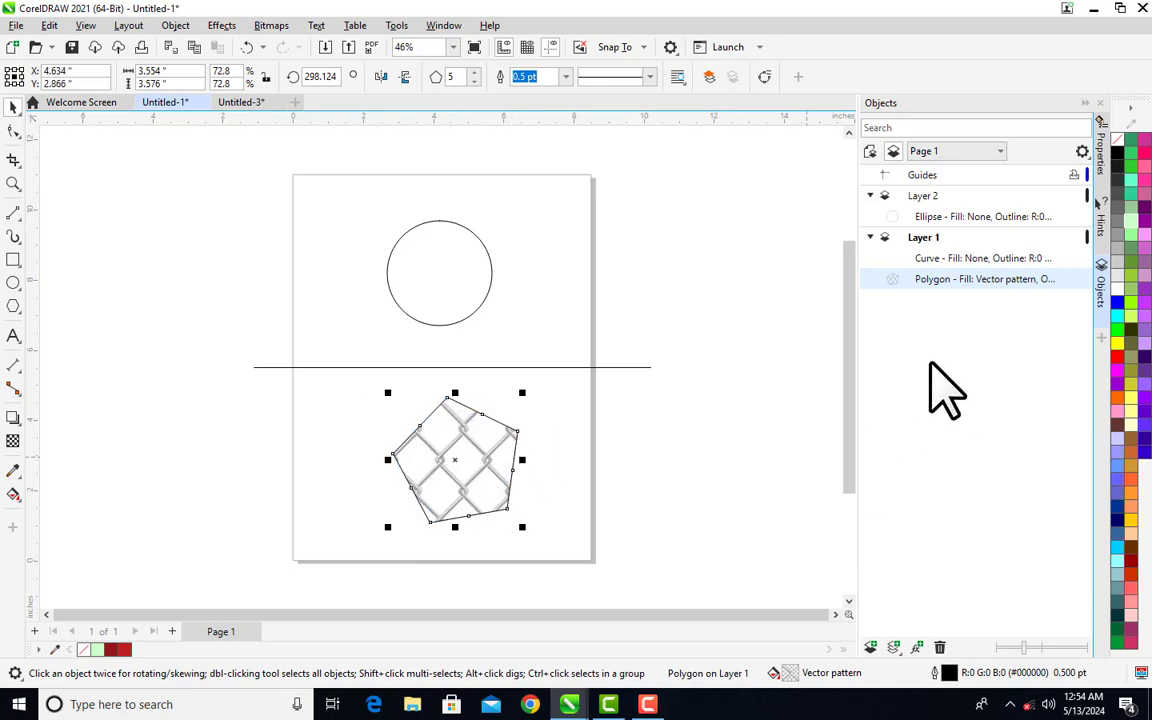
# - Shift the horizontal line to about X 4.41, Y 5.5 inches and lock it individually on Layer 1
pyautogui.click(607, 374)
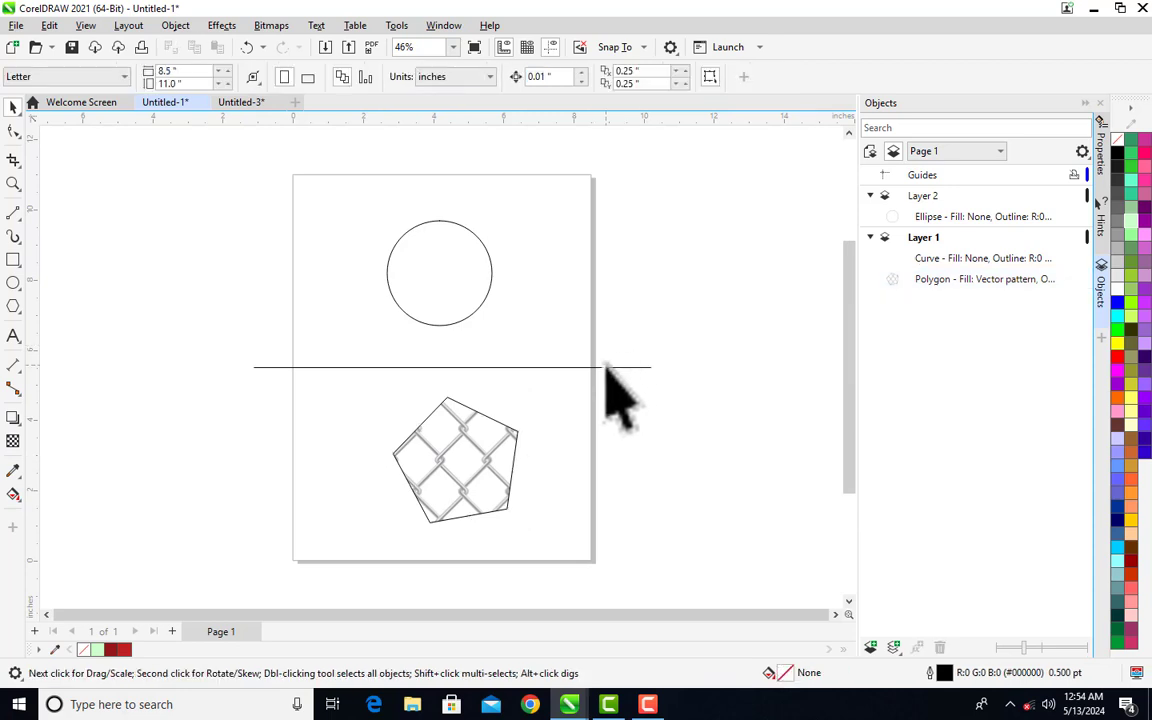
pyautogui.click(608, 369)
pyautogui.moveTo(609, 368); pyautogui.dragTo(605, 370)
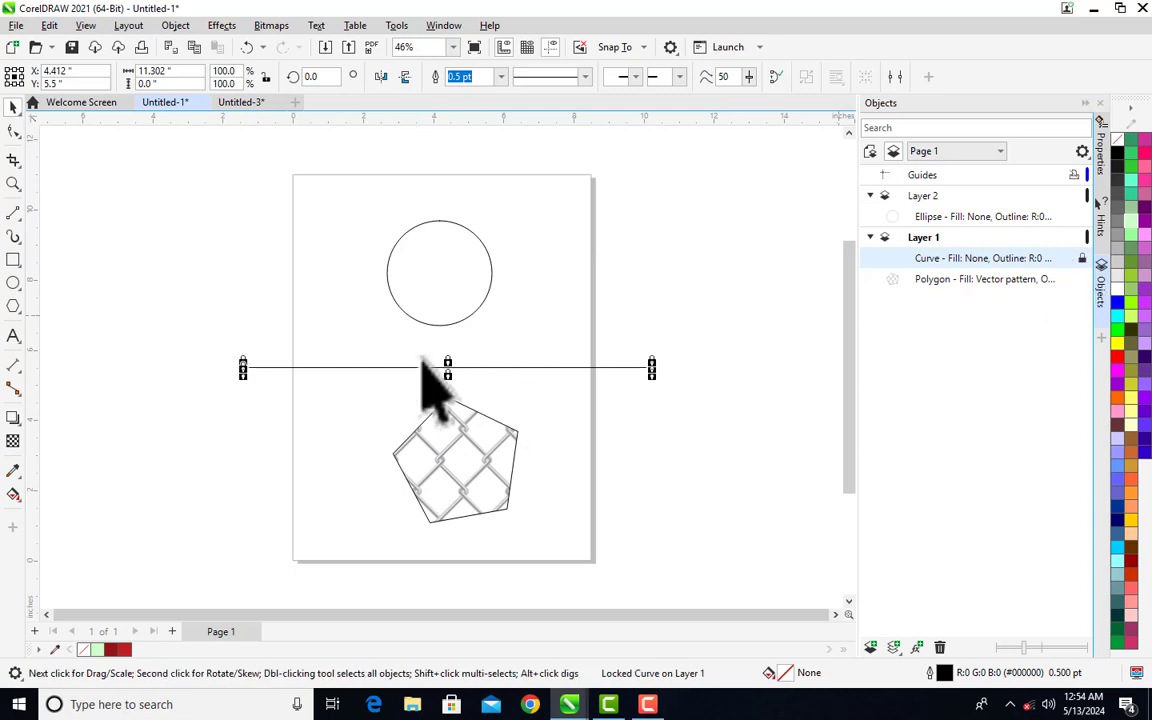
# - Try to select the locked line, and move the polygon to about X 4.77, Y 2.73 inches
pyautogui.click(581, 411)
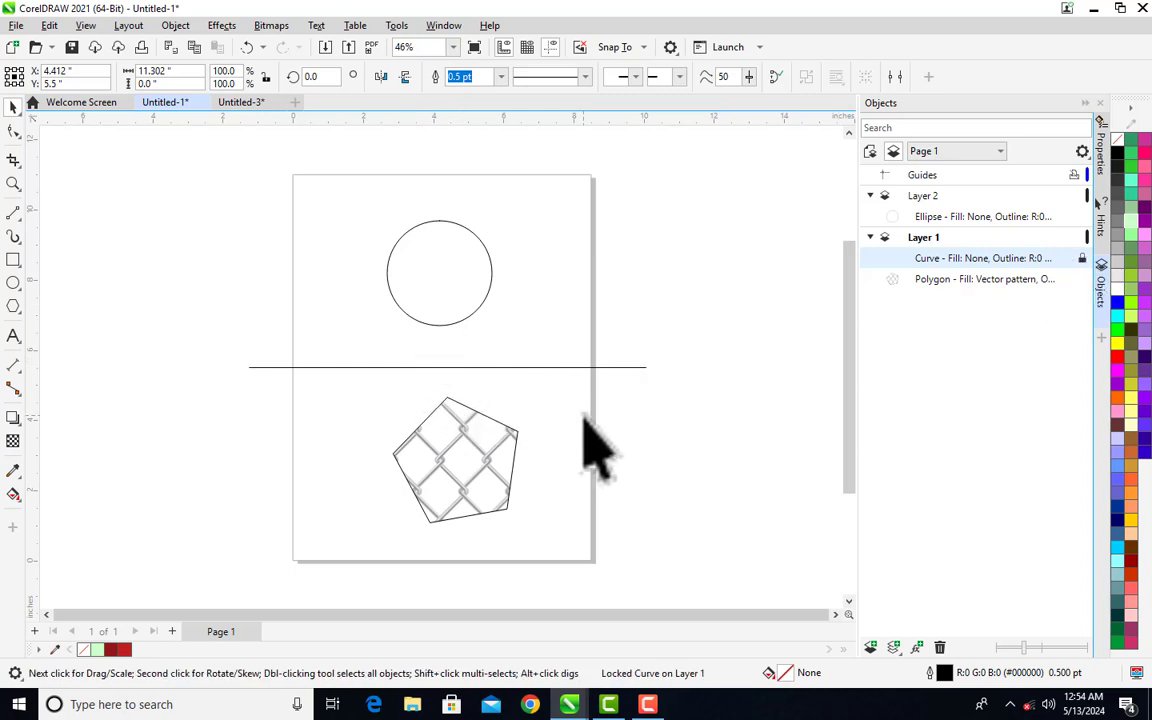
pyautogui.click(441, 367)
pyautogui.moveTo(490, 480); pyautogui.dragTo(466, 466)
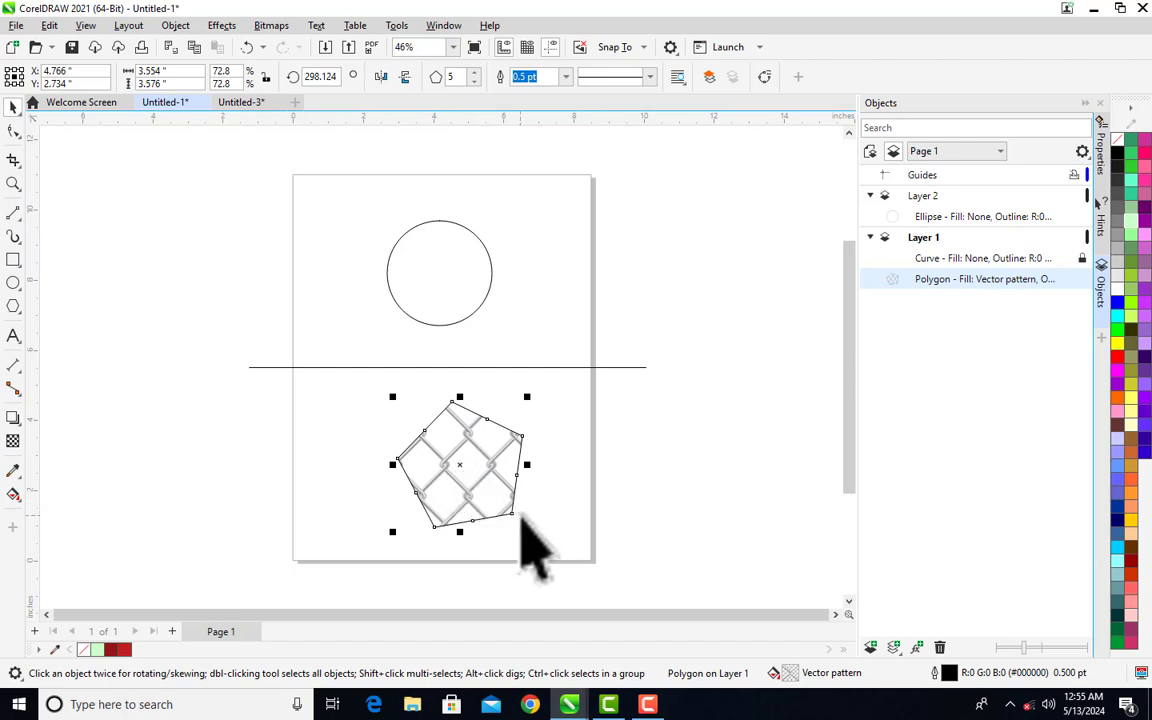
# - Unlock the line on Layer 1 and group it with the polygon
pyautogui.click(940, 258)
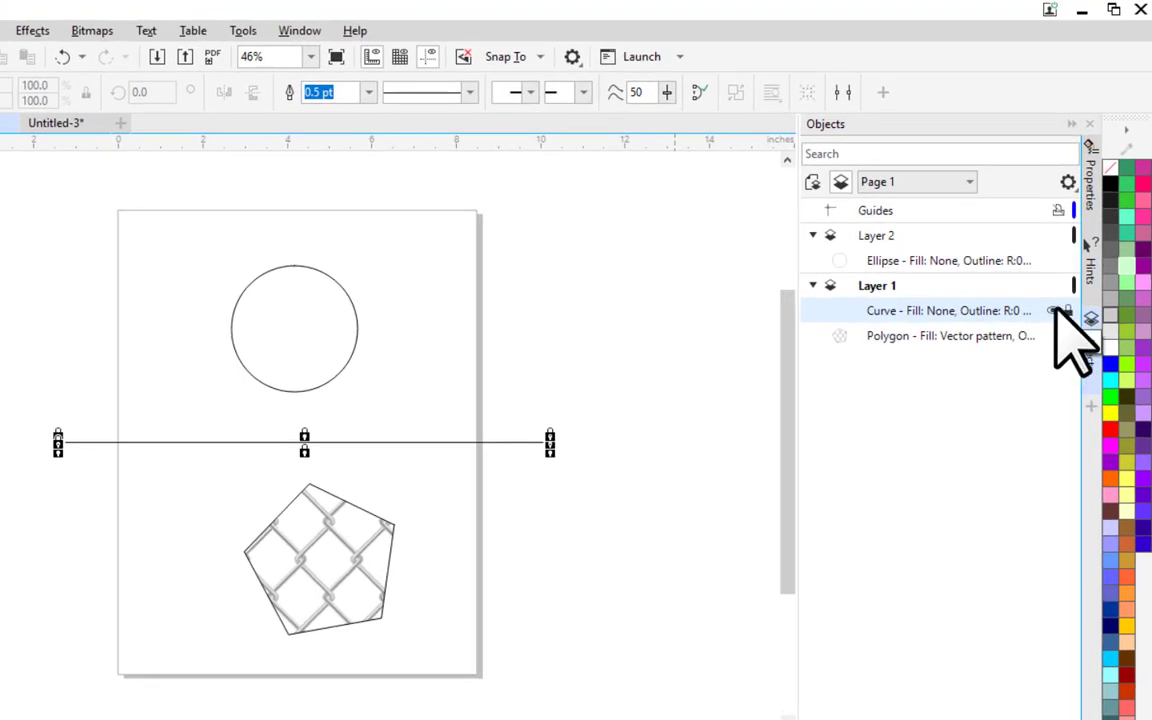
pyautogui.click(1067, 311)
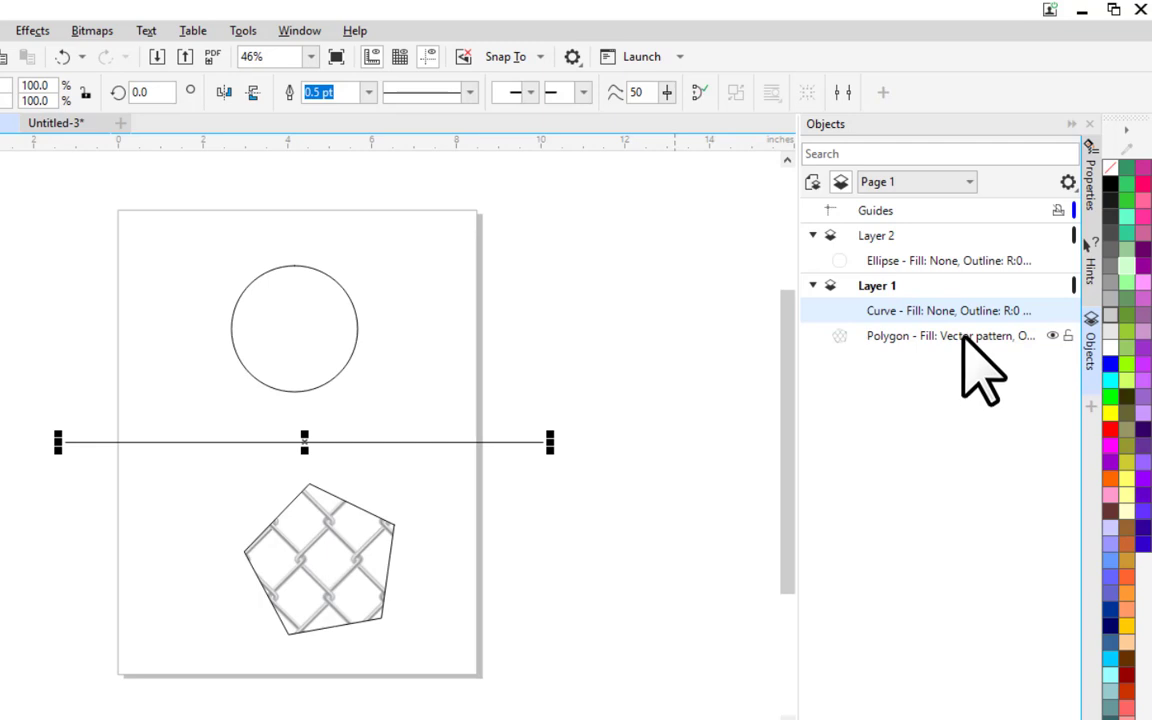
pyautogui.keyDown('ctrl'); pyautogui.click(963, 337); pyautogui.keyUp('ctrl')
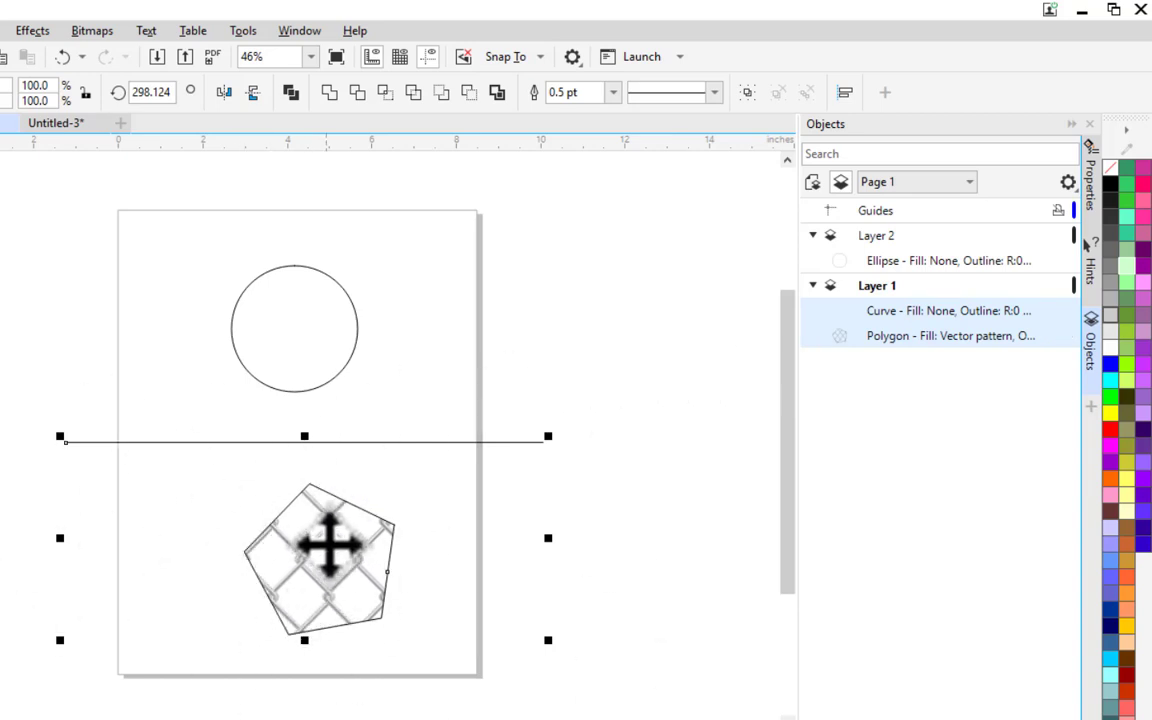
pyautogui.rightClick(951, 321)
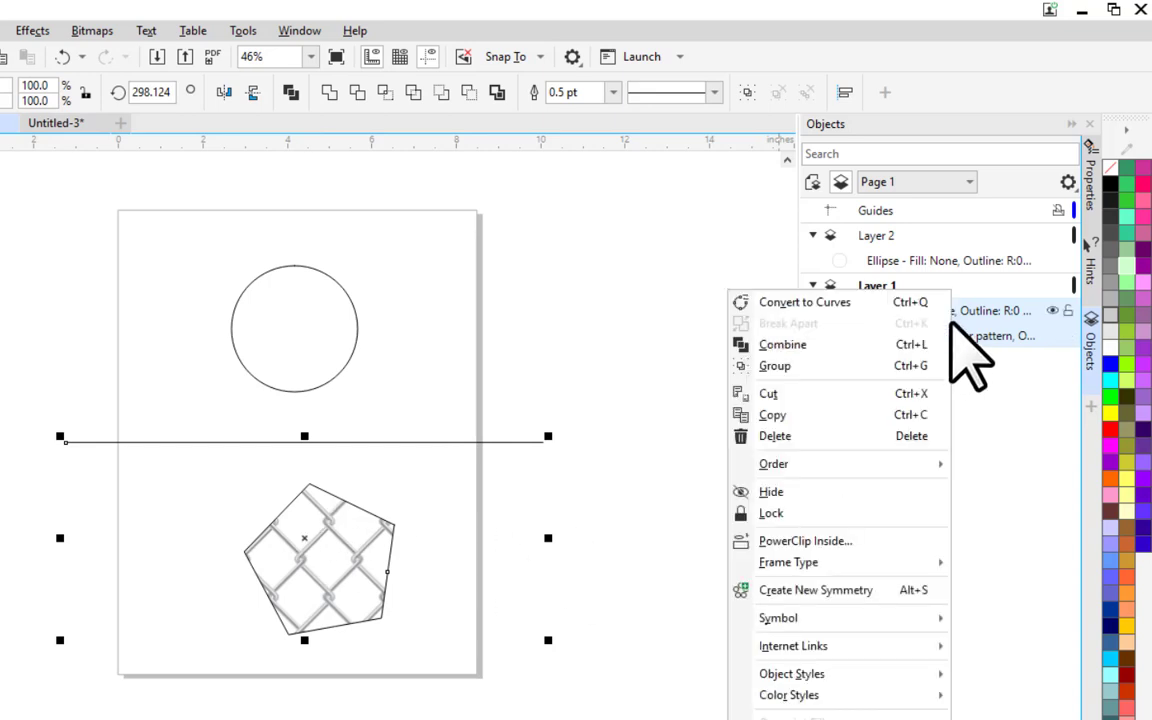
pyautogui.click(797, 366)
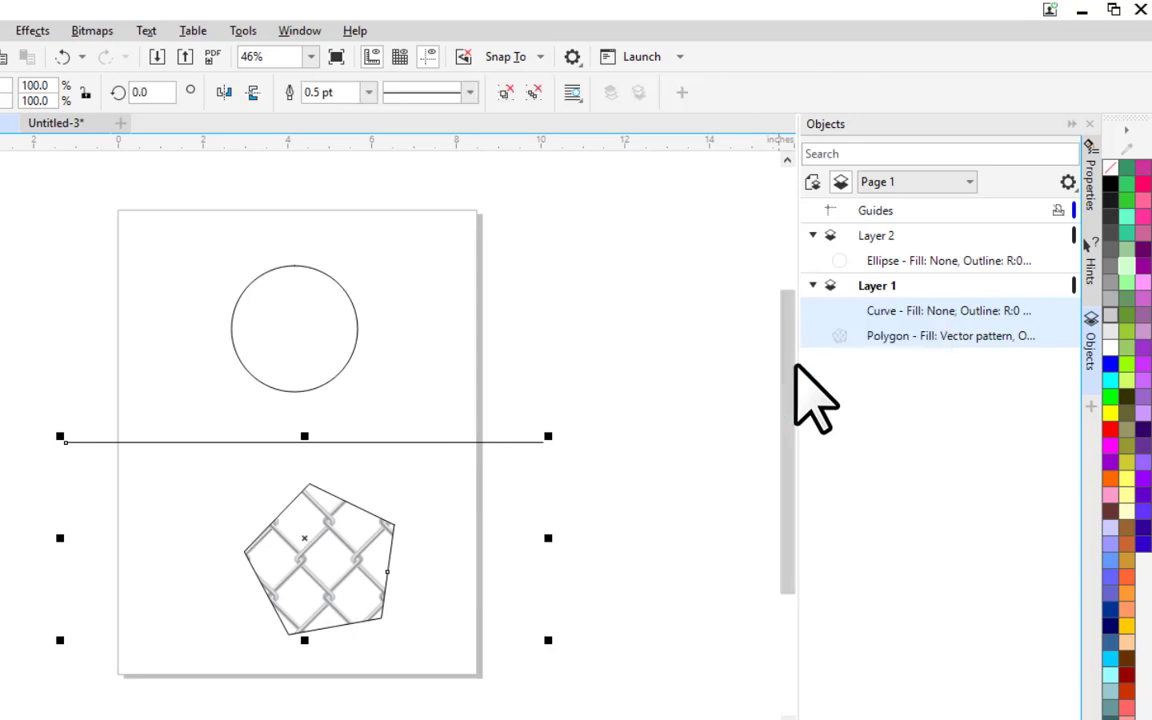
pyautogui.click(600, 442)
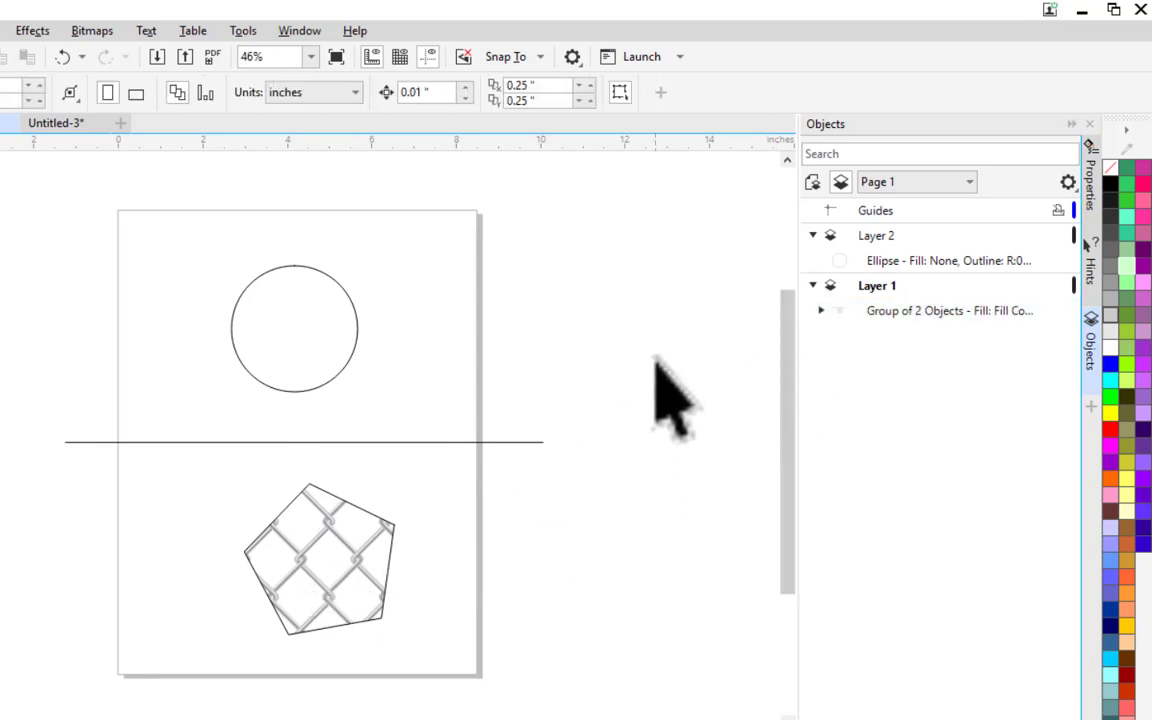
# - Move the line-and-polygon group slightly up and to the right, and expand it in the object list to show its members
pyautogui.click(300, 555)
pyautogui.moveTo(314, 489); pyautogui.dragTo(342, 454)
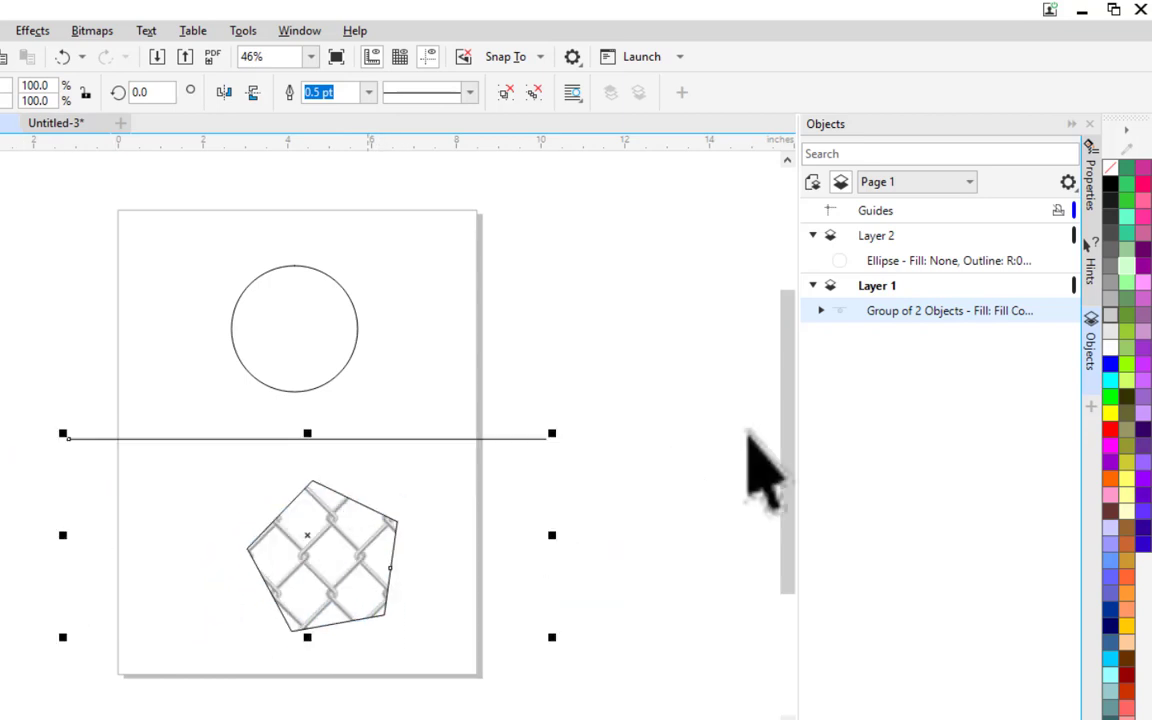
pyautogui.rightClick(976, 312)
pyautogui.press('Escape')
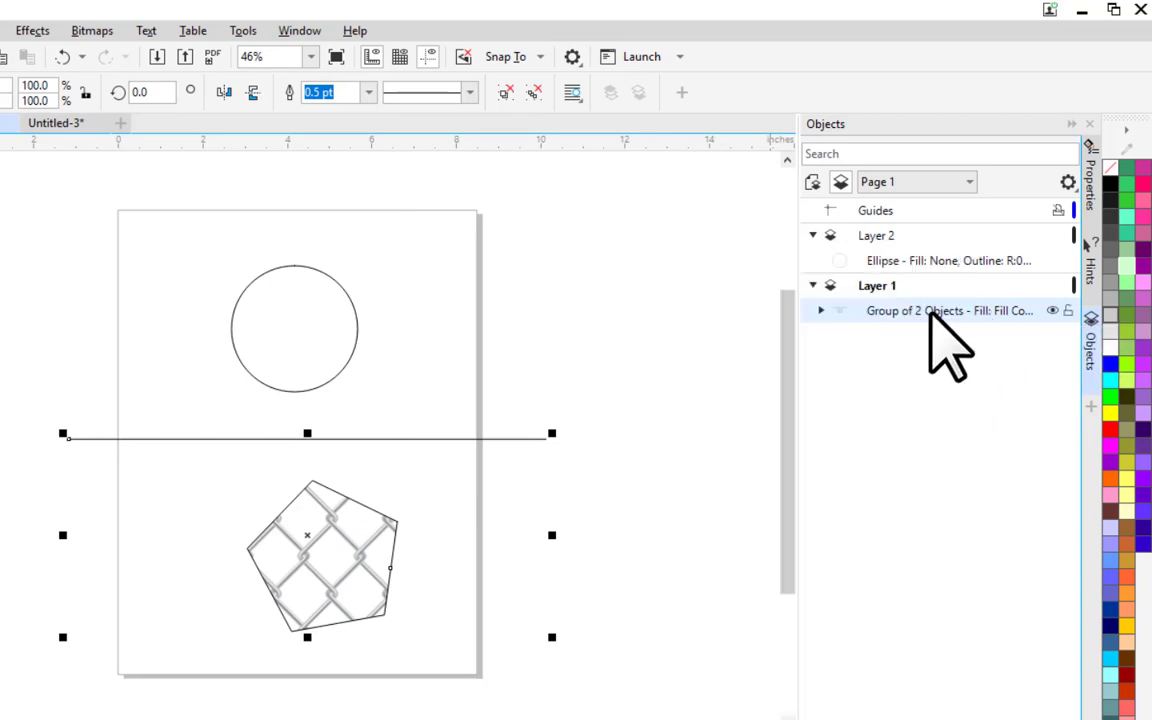
pyautogui.click(820, 311)
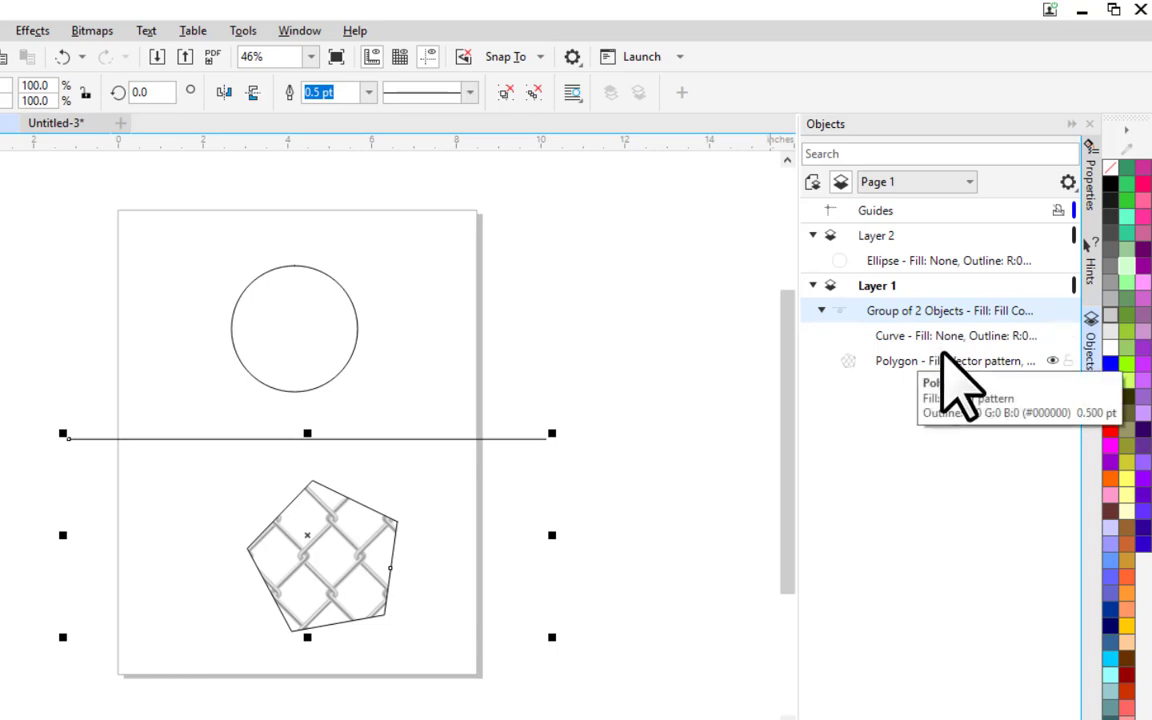
# - Ungroup the line and polygon, and move the polygon on its own toward the page's left edge
pyautogui.rightClick(952, 314)
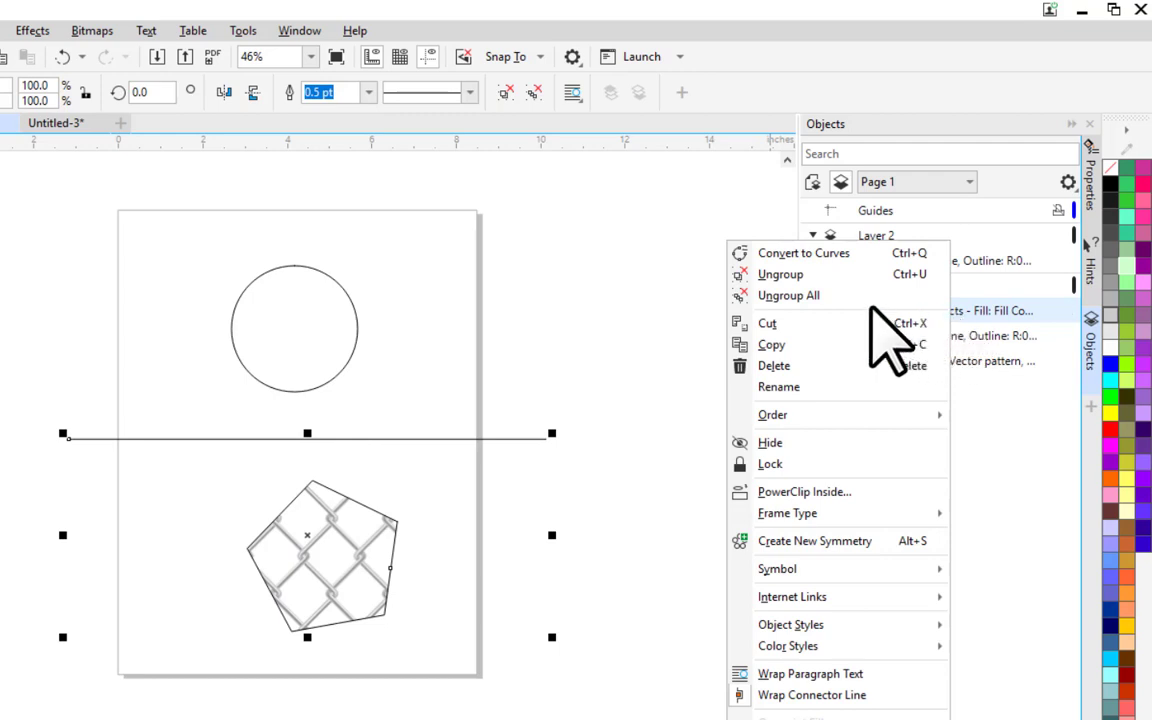
pyautogui.click(797, 275)
pyautogui.click(566, 689)
pyautogui.click(312, 546)
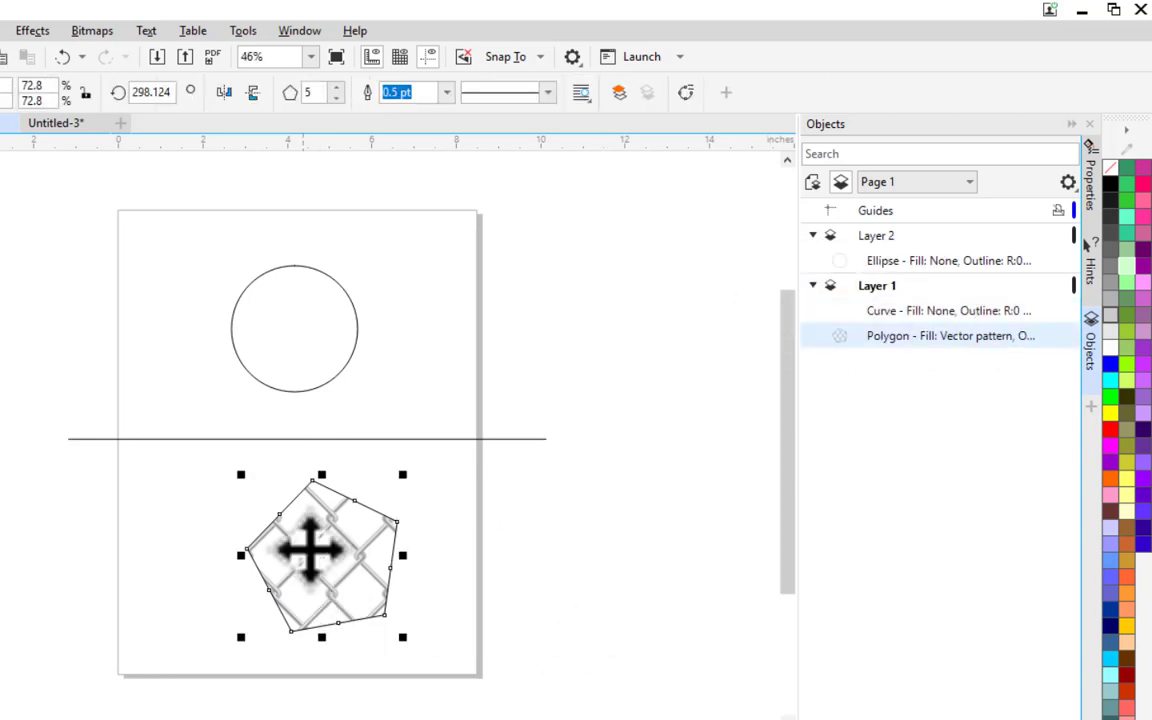
pyautogui.moveTo(310, 548)
pyautogui.mouseDown()
pyautogui.moveTo(494, 501)
pyautogui.moveTo(511, 563)
pyautogui.moveTo(386, 540)
pyautogui.moveTo(420, 562)
pyautogui.moveTo(326, 559)
pyautogui.mouseUp()
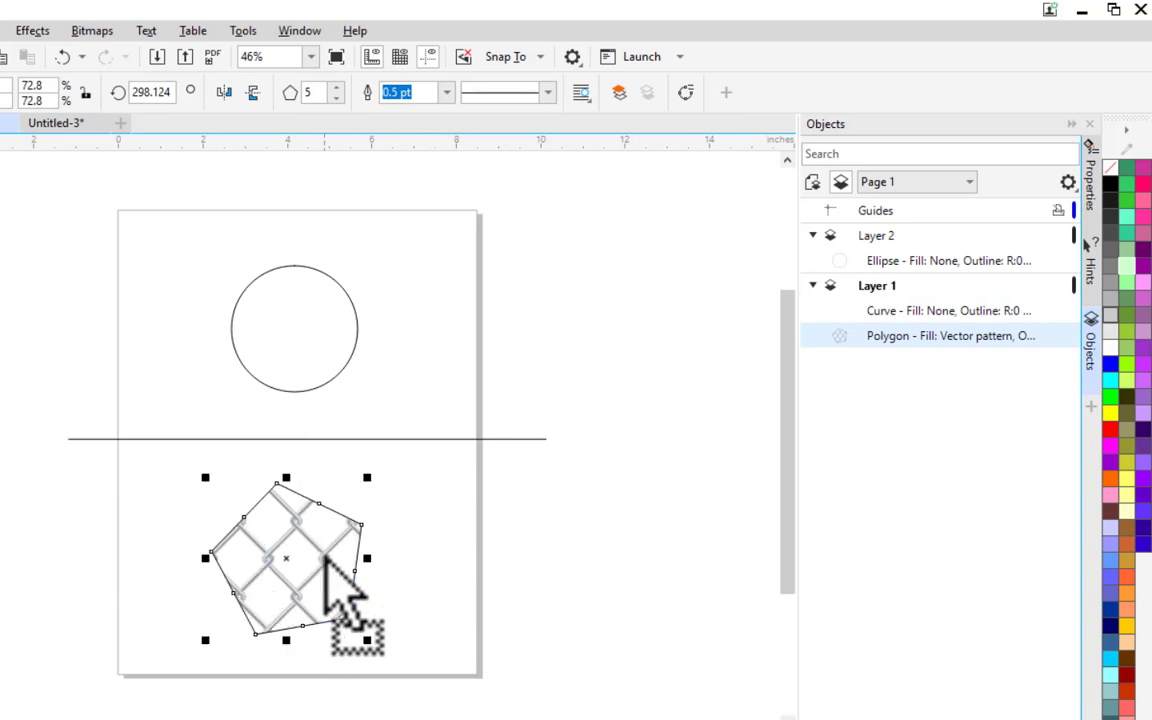
# - Review the commands available for the line and polygon selected together, and the list of dockers that can be added
pyautogui.keyDown('ctrl'); pyautogui.click(962, 318); pyautogui.keyUp('ctrl')
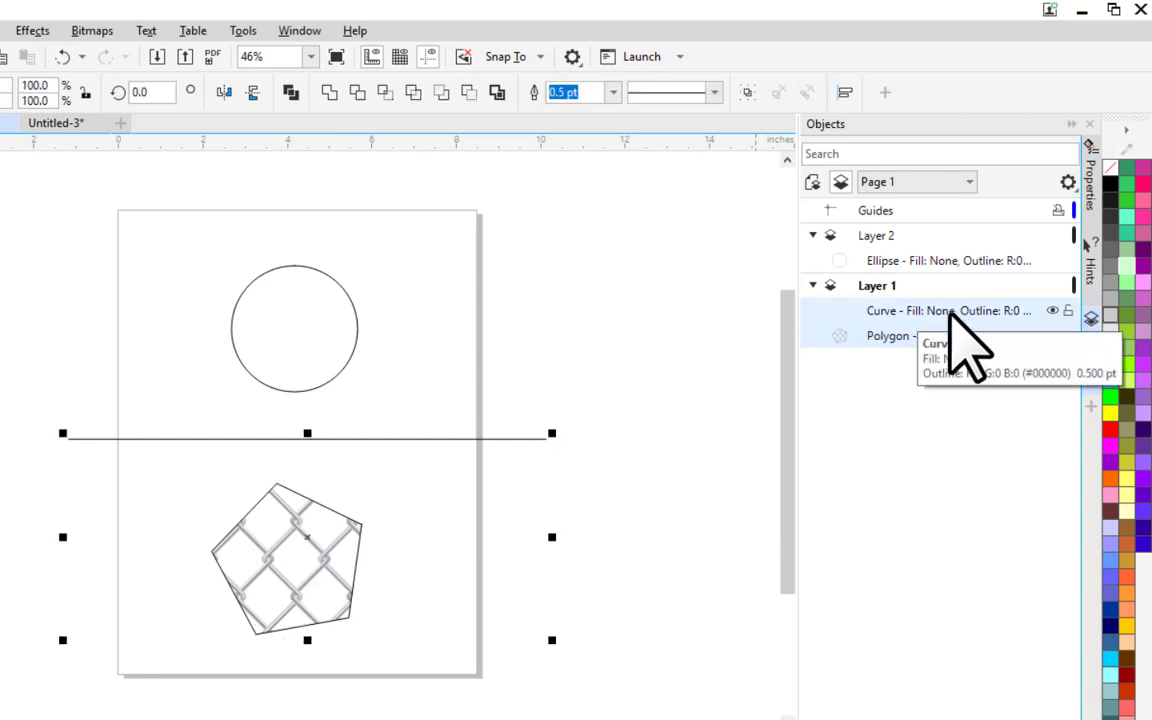
pyautogui.rightClick(940, 310)
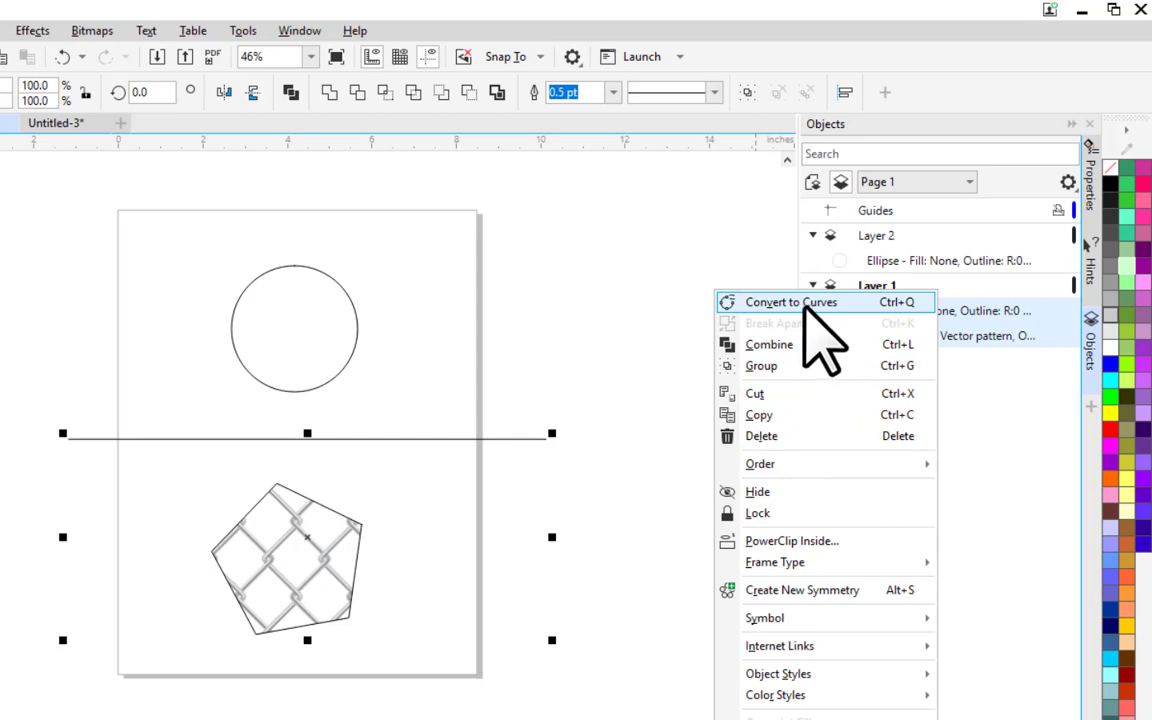
pyautogui.click(992, 549)
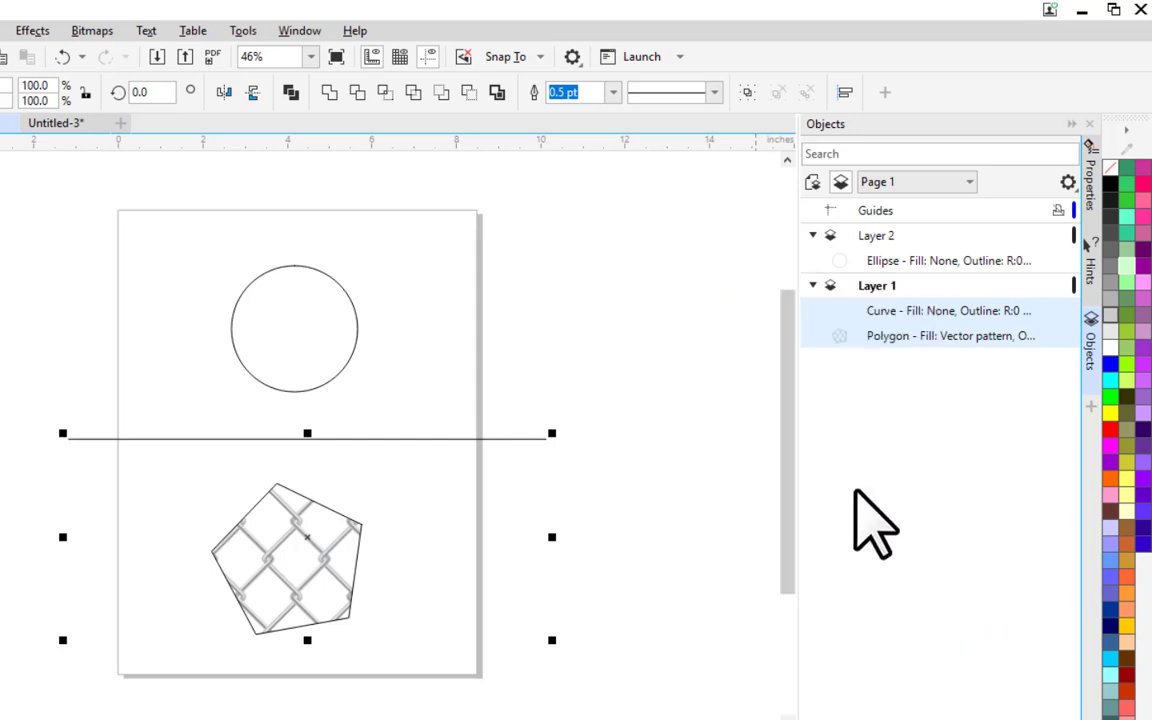
pyautogui.click(720, 465)
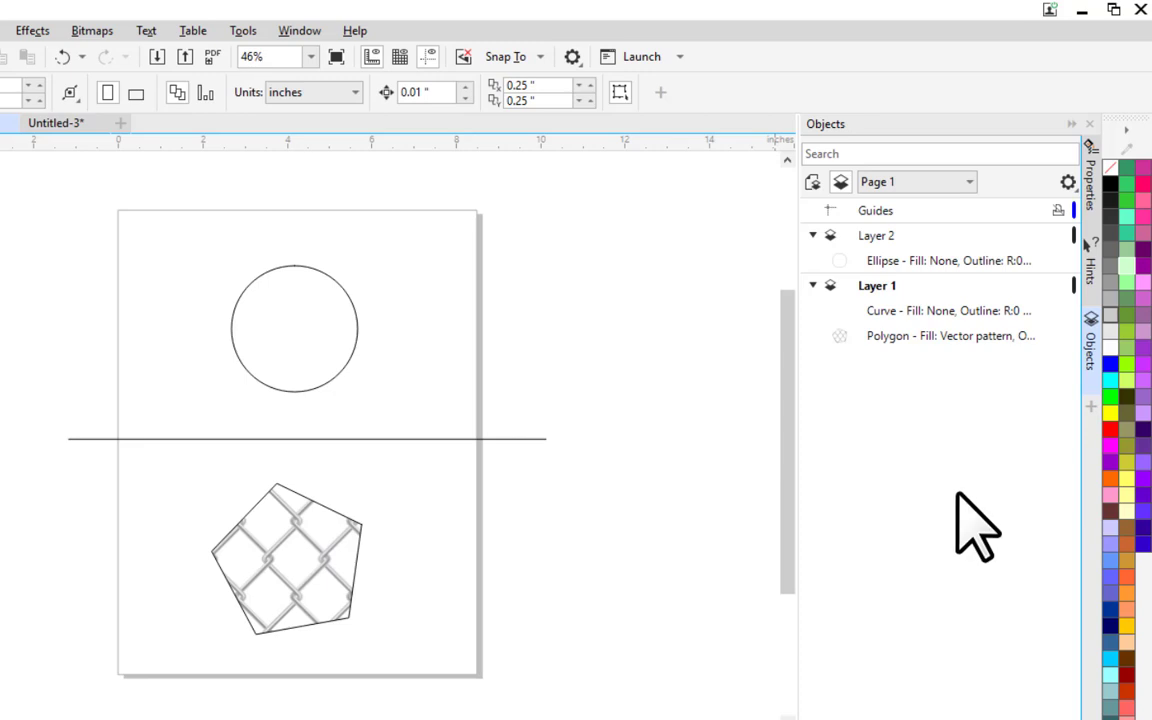
pyautogui.click(1089, 405)
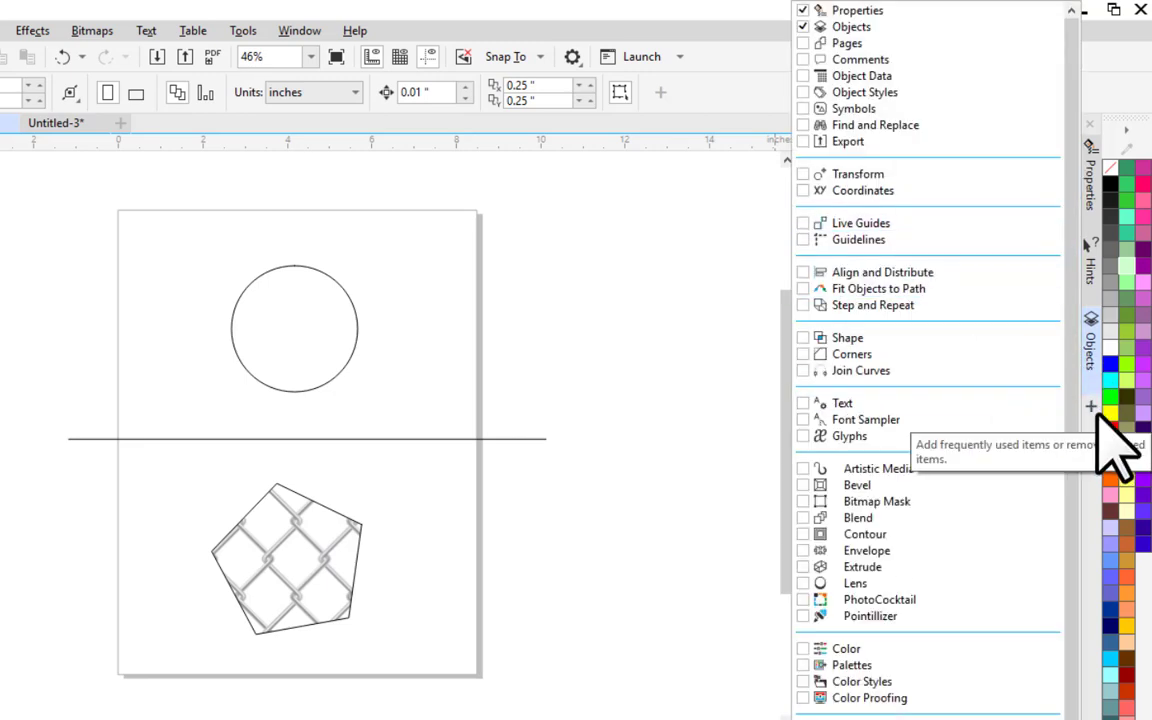
pyautogui.click(735, 450)
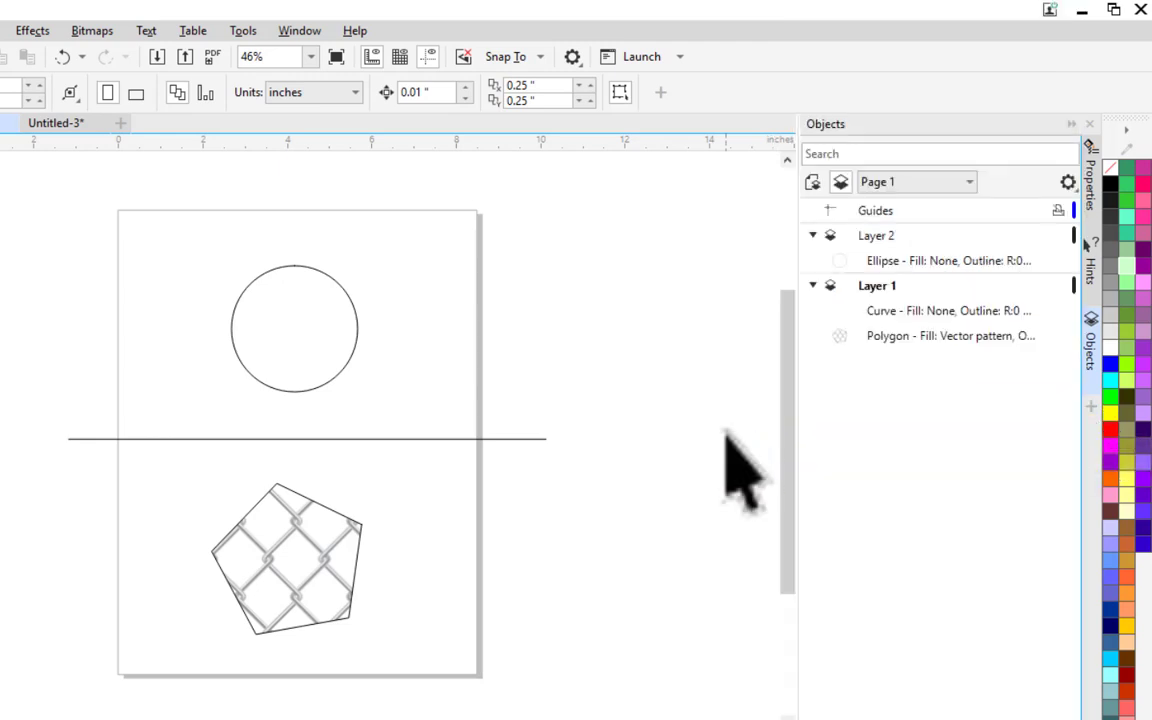